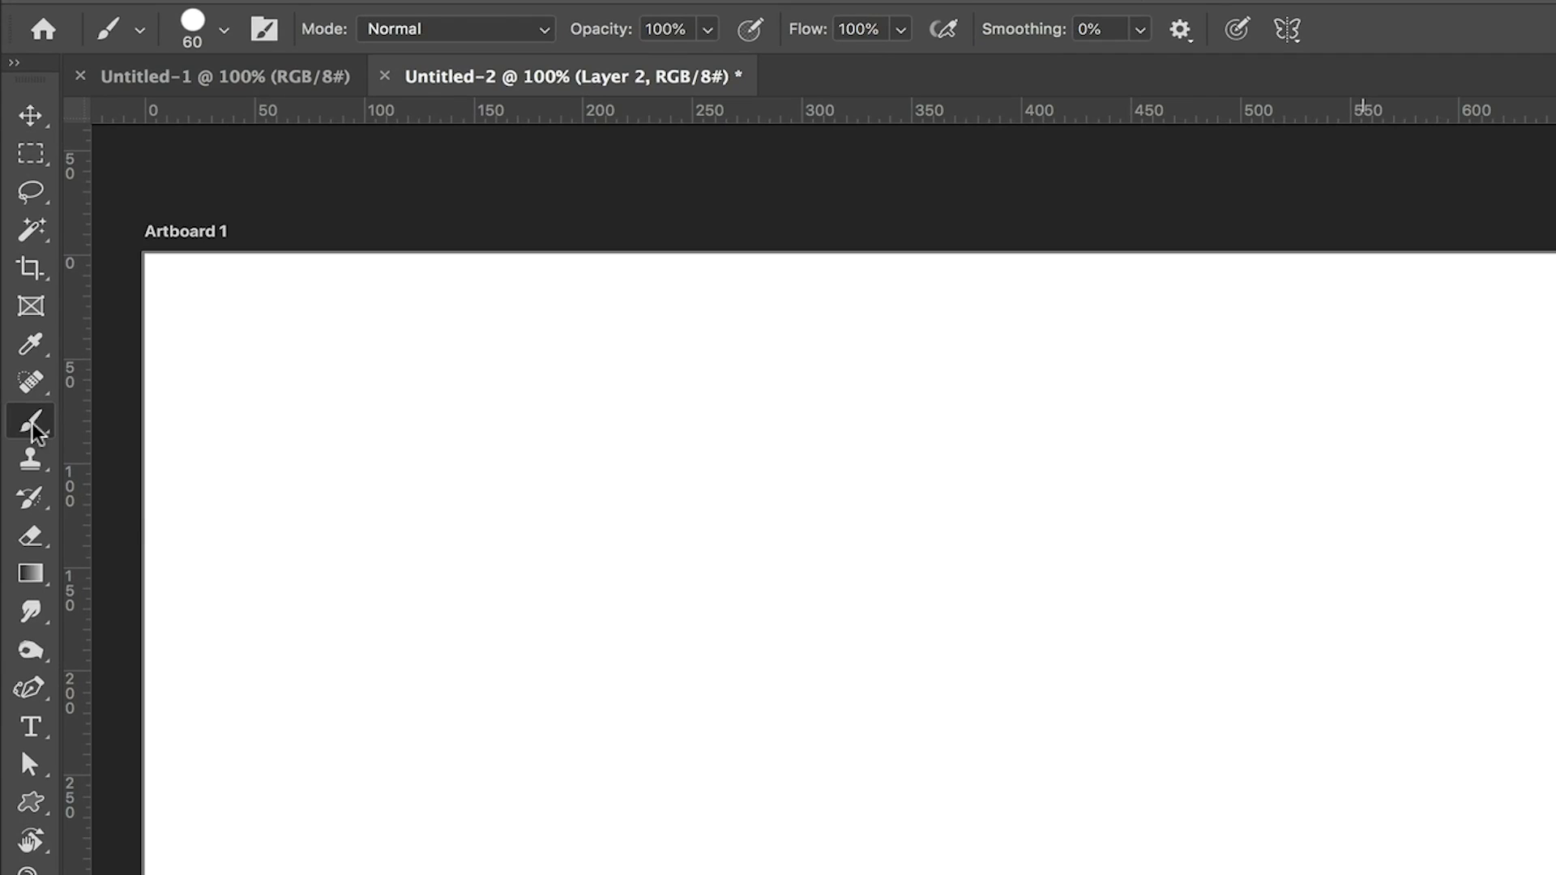
Paint pink freehand strokes across the upper and middle part of the artboard with the 60 px Brush tool.
click(34, 428)
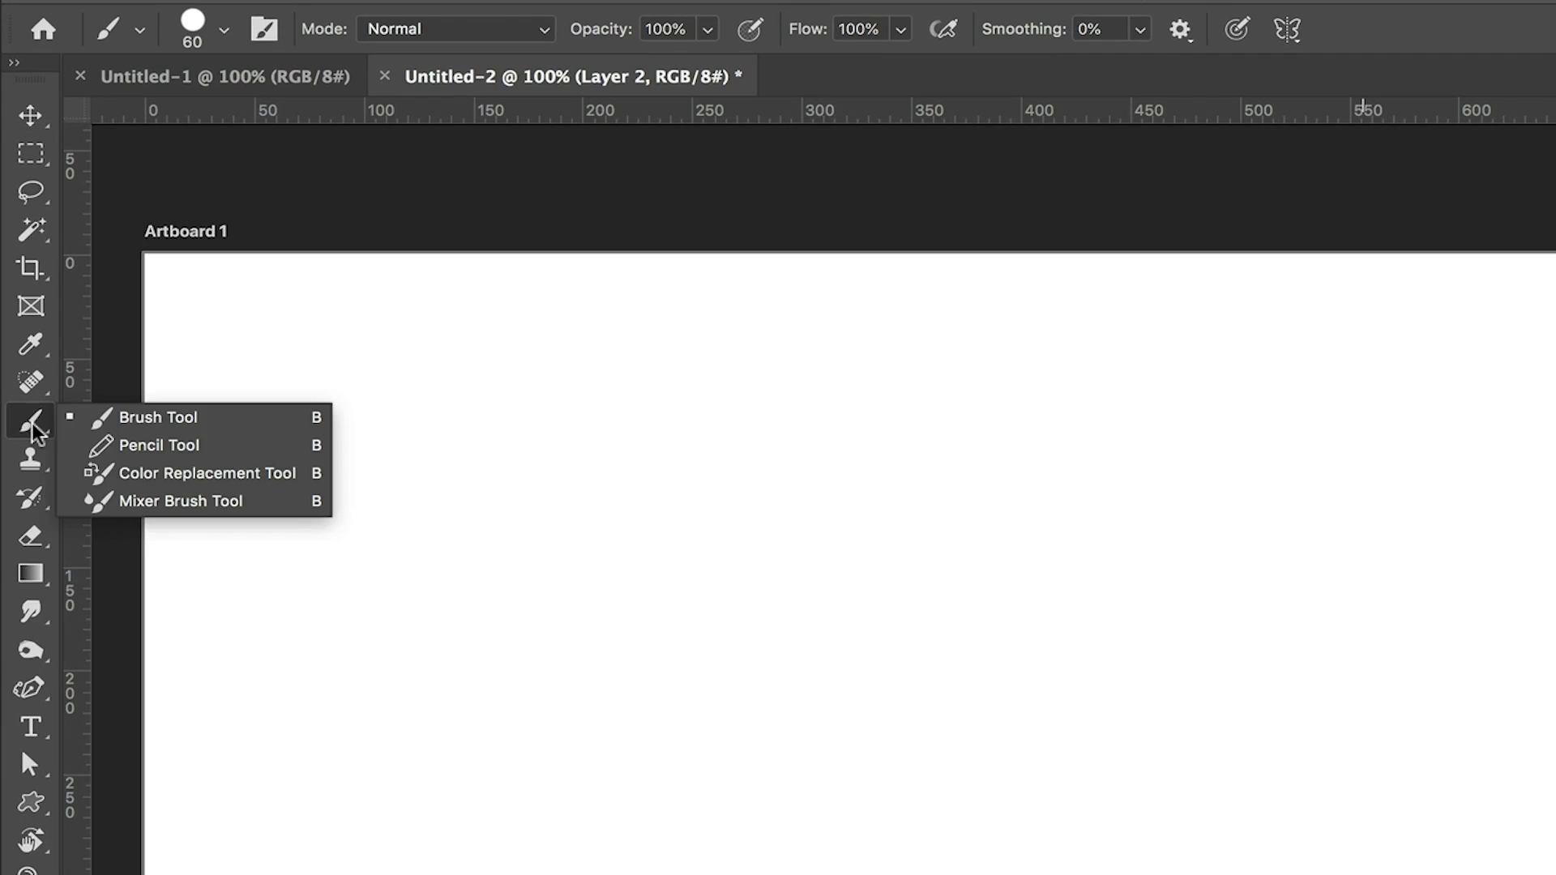
click(150, 417)
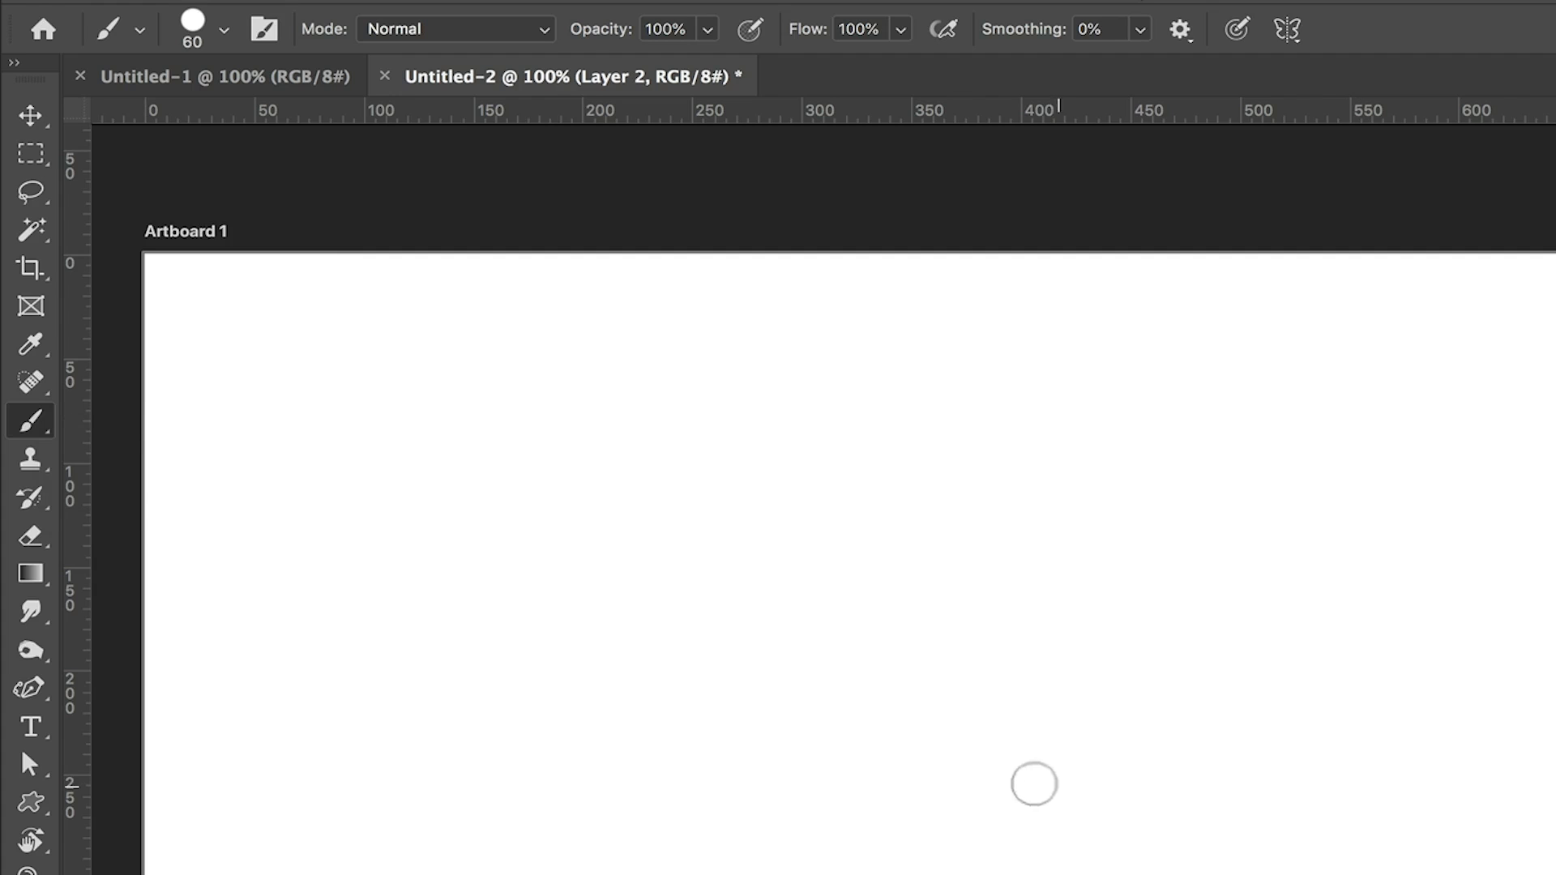
mouse_move(330, 475)
mouse_down()
mouse_move(581, 464)
mouse_move(1155, 413)
mouse_up()
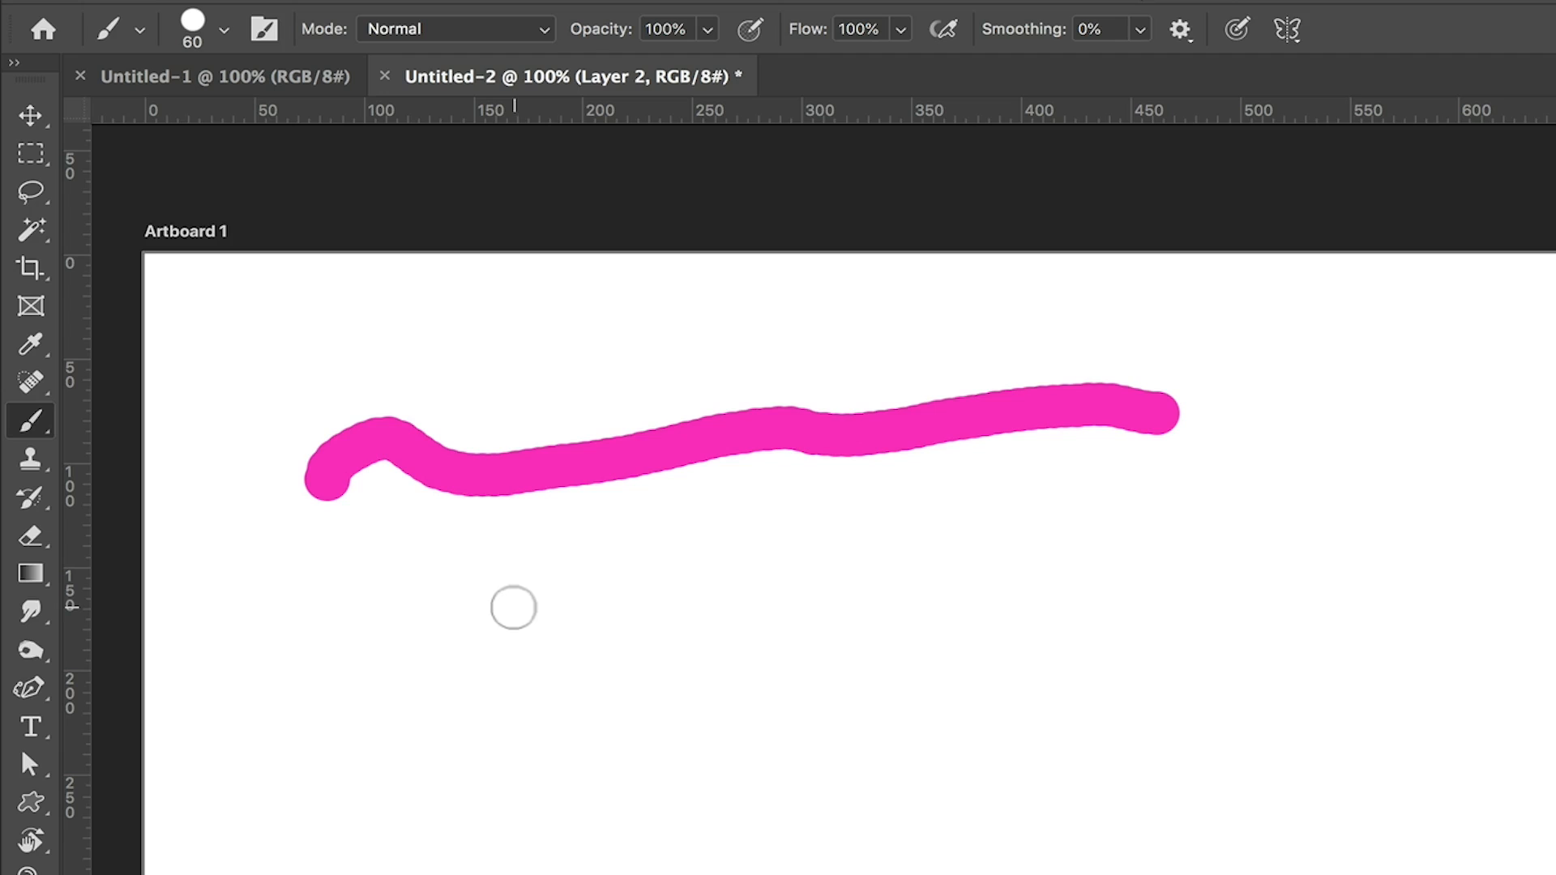
click(494, 614)
mouse_move(502, 549)
mouse_down()
mouse_move(528, 644)
mouse_move(895, 559)
mouse_up()
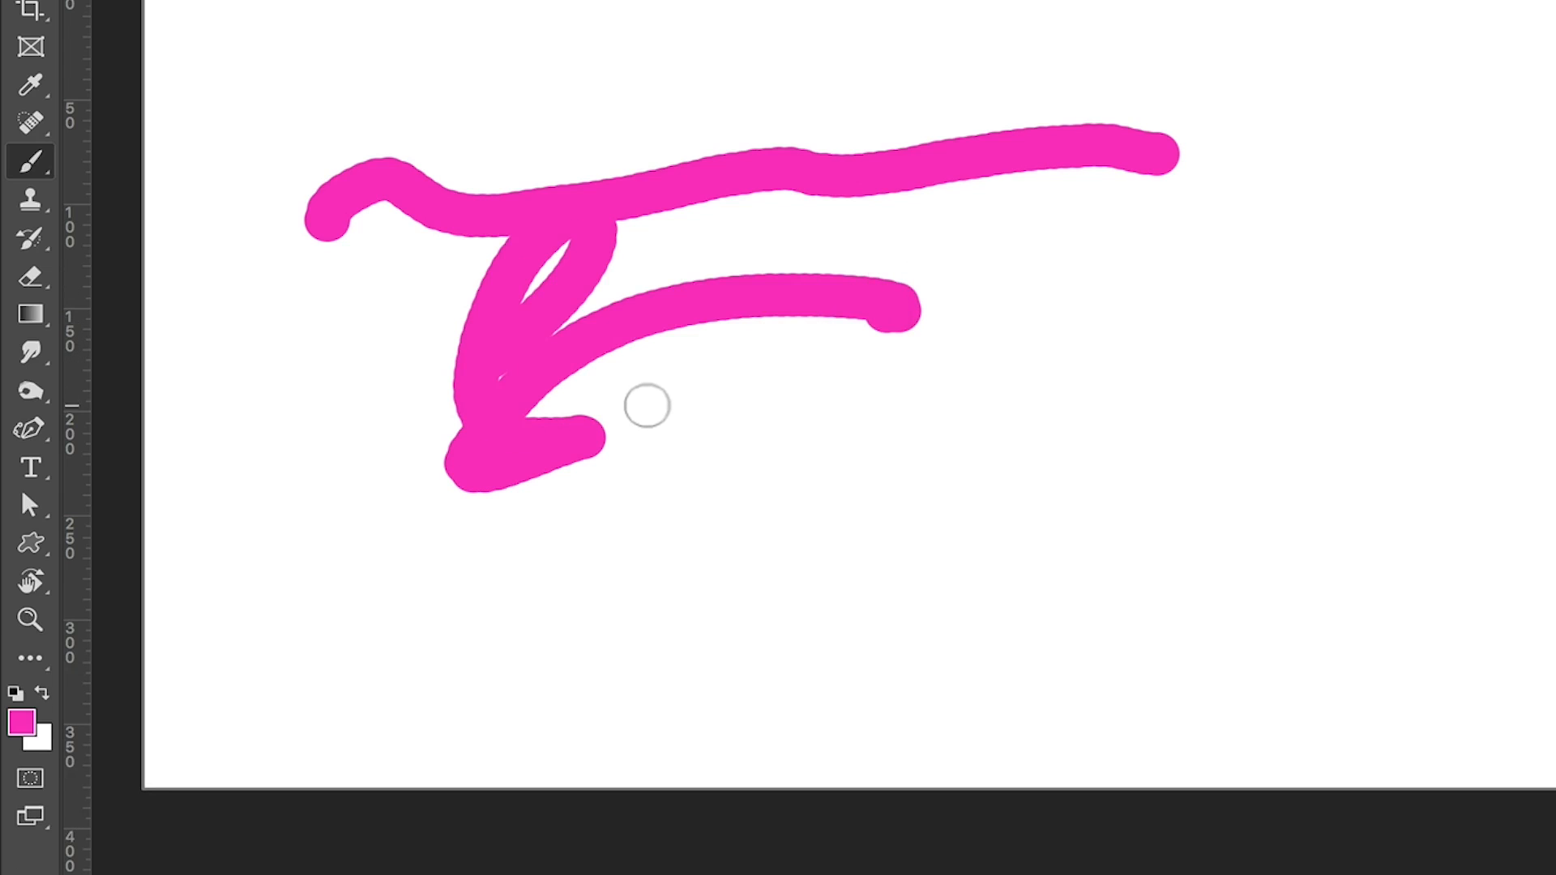
Set the foreground color to golden yellow, #fbc404, in the Color Picker.
click(23, 729)
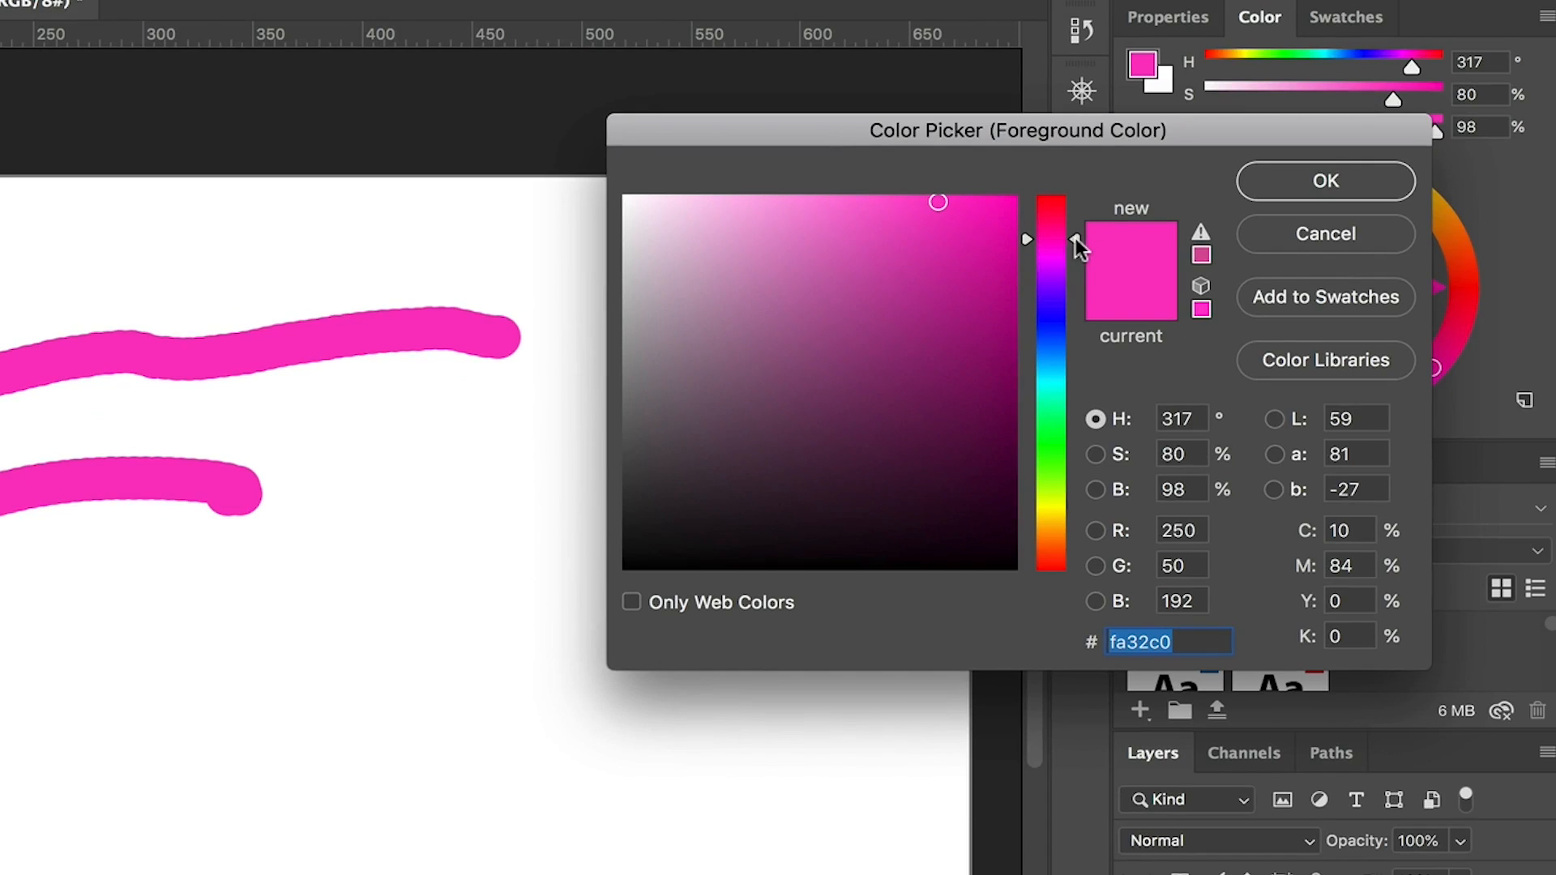
drag(1071, 242, 1071, 523)
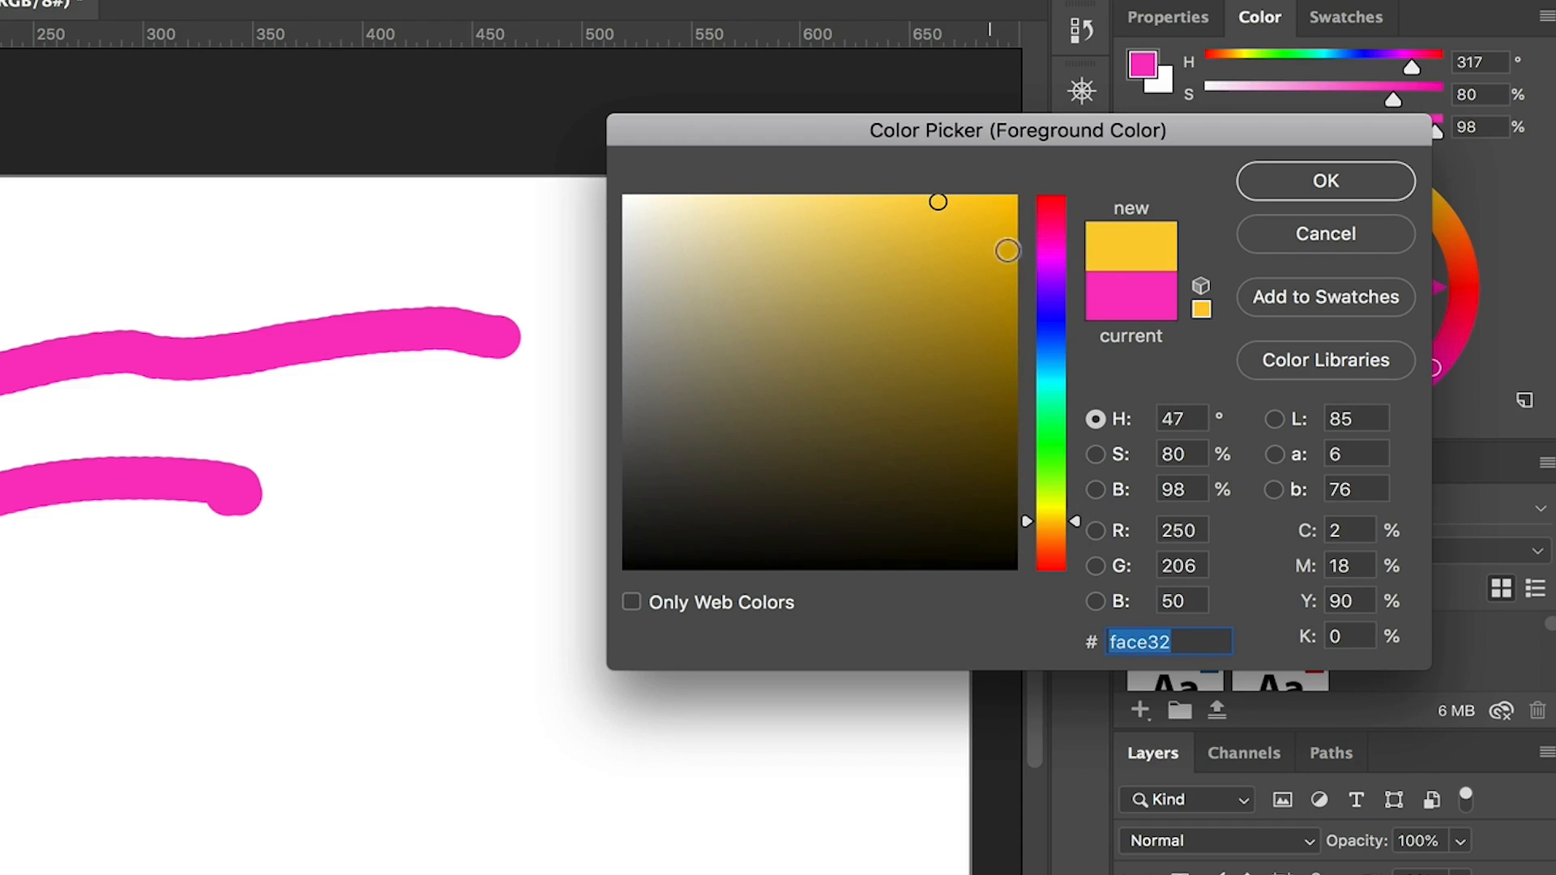
drag(1011, 203, 1009, 201)
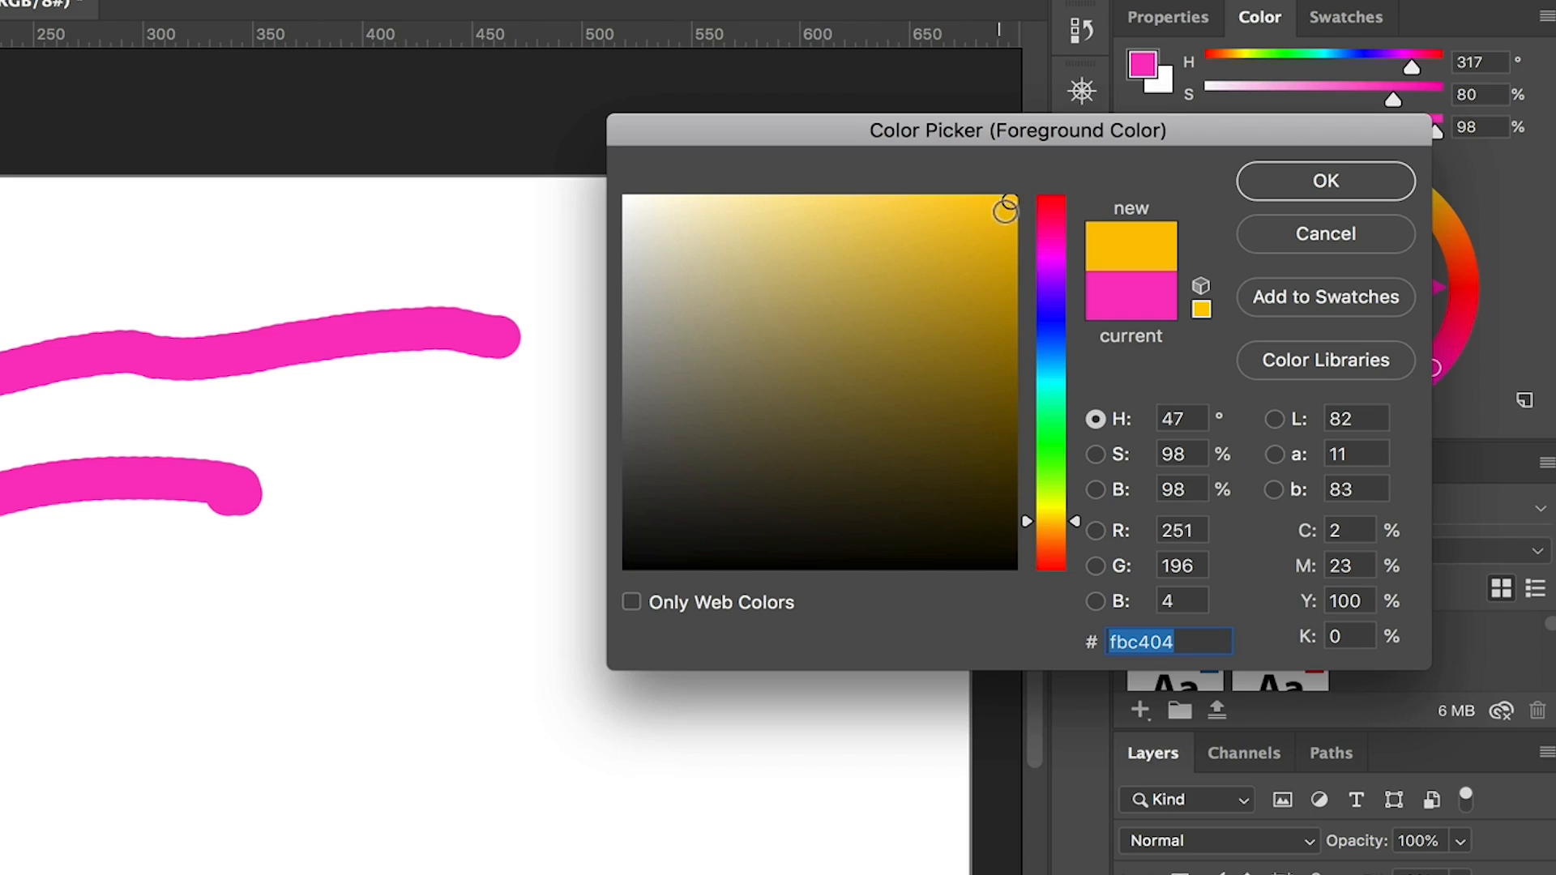
click(1321, 190)
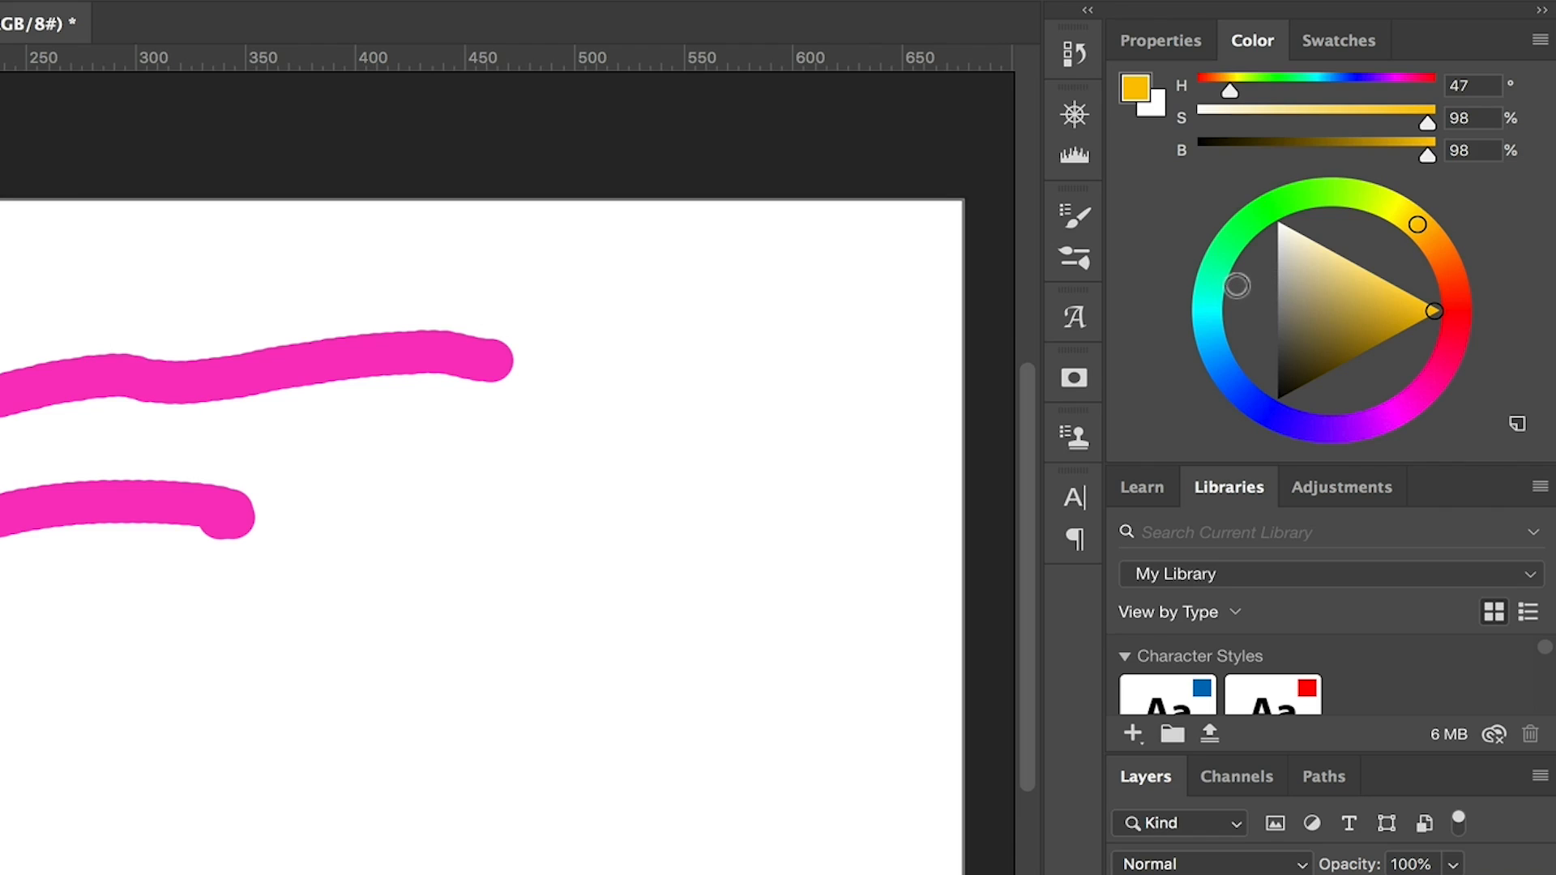
Switch the color display to Hue Cube and choose a medium green foreground, about hue 102°, saturation 66%, brightness 73%.
click(1541, 41)
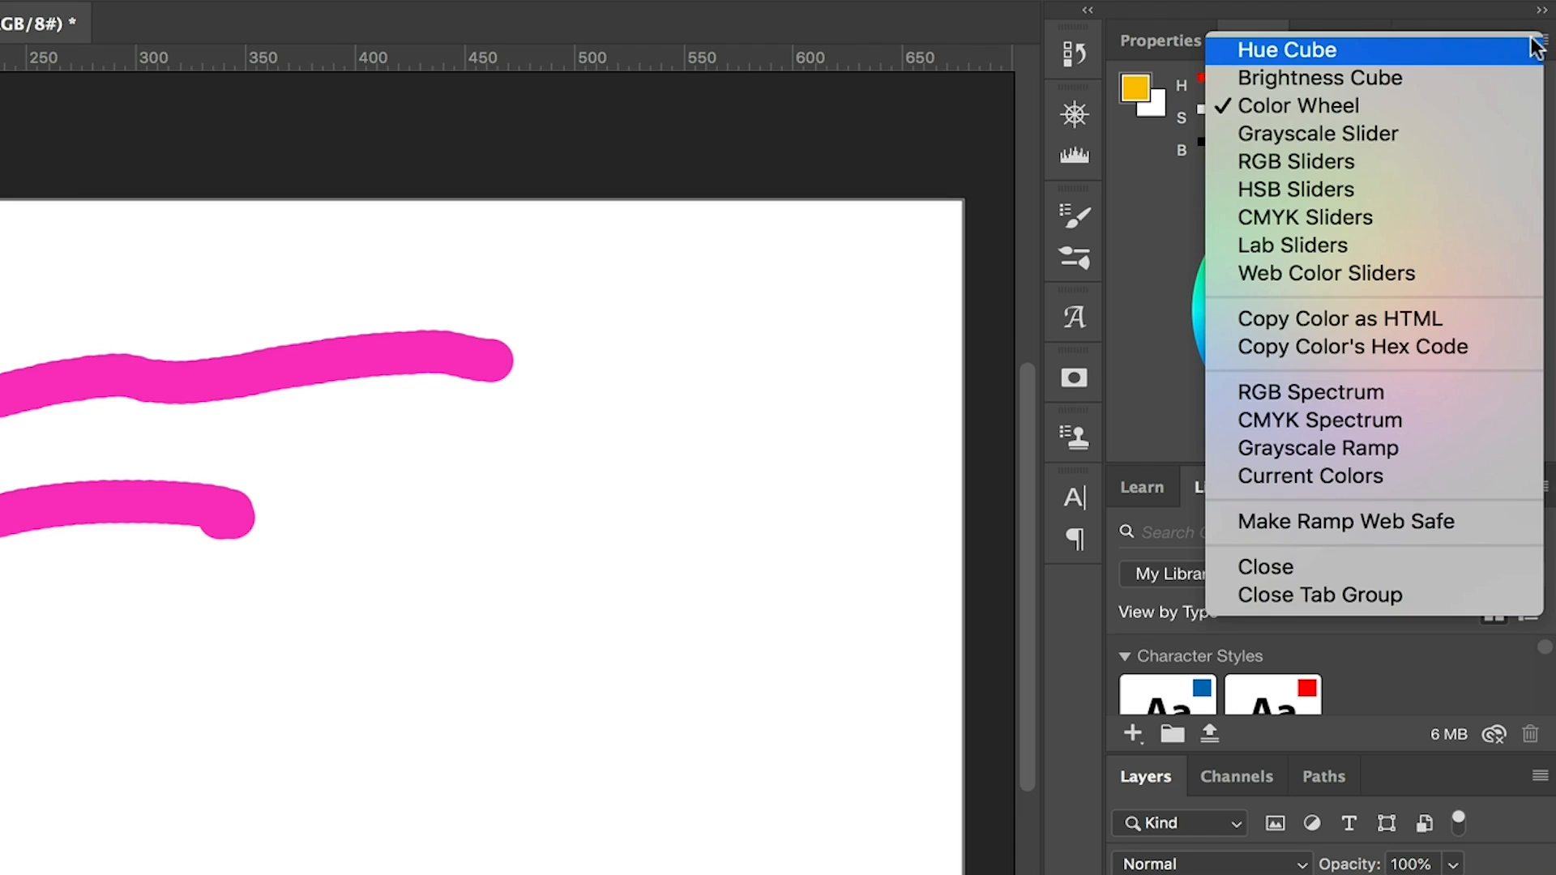
click(1350, 52)
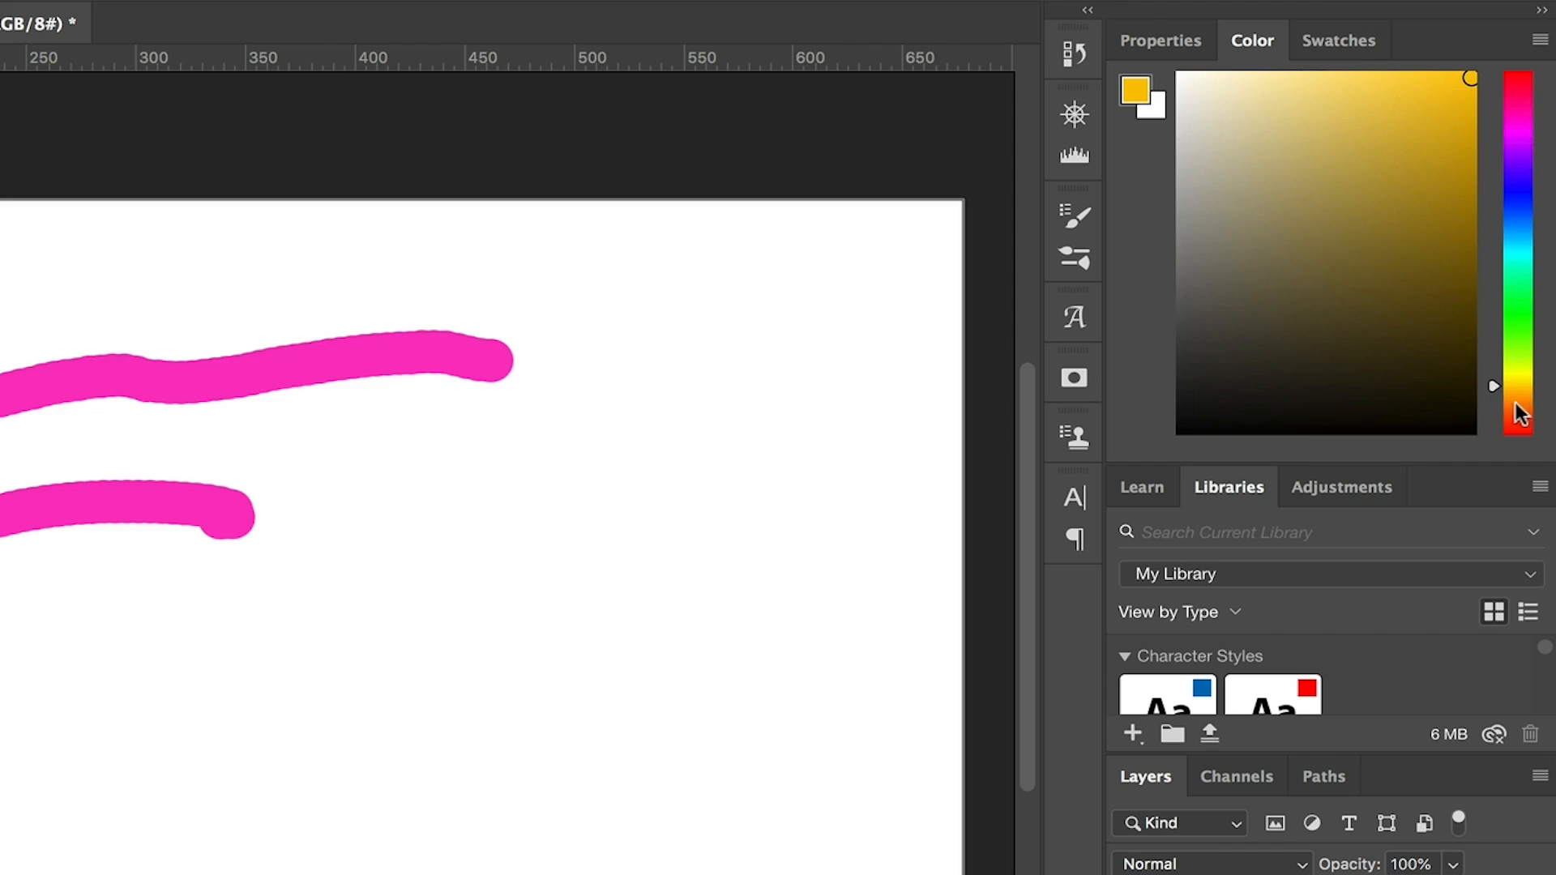
mouse_move(1494, 385)
mouse_down()
mouse_move(1491, 316)
mouse_move(1491, 350)
mouse_move(1492, 329)
mouse_up()
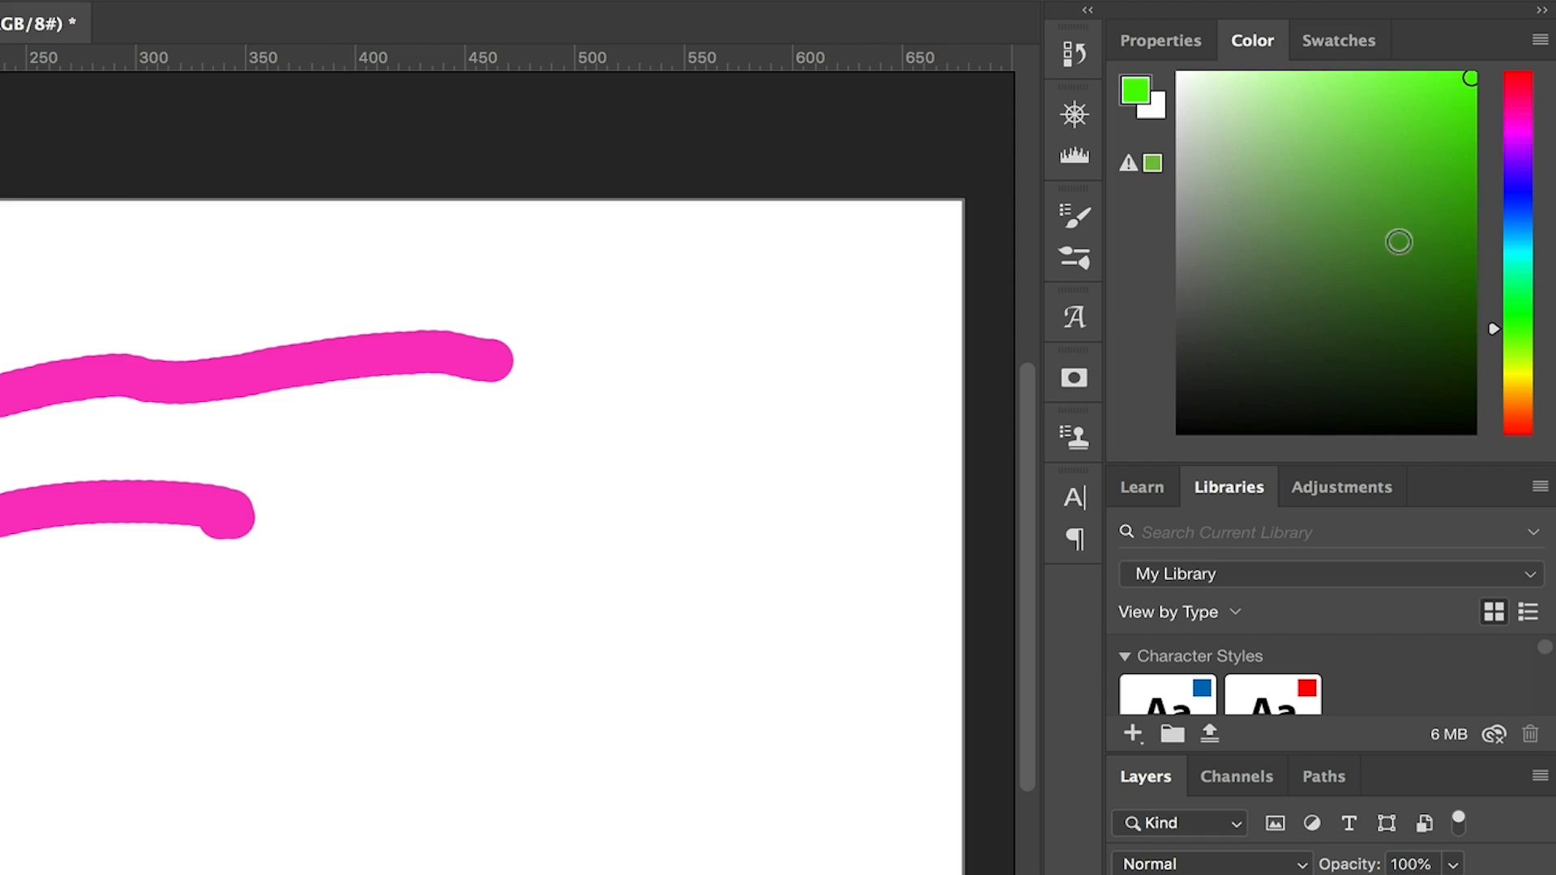
click(1378, 172)
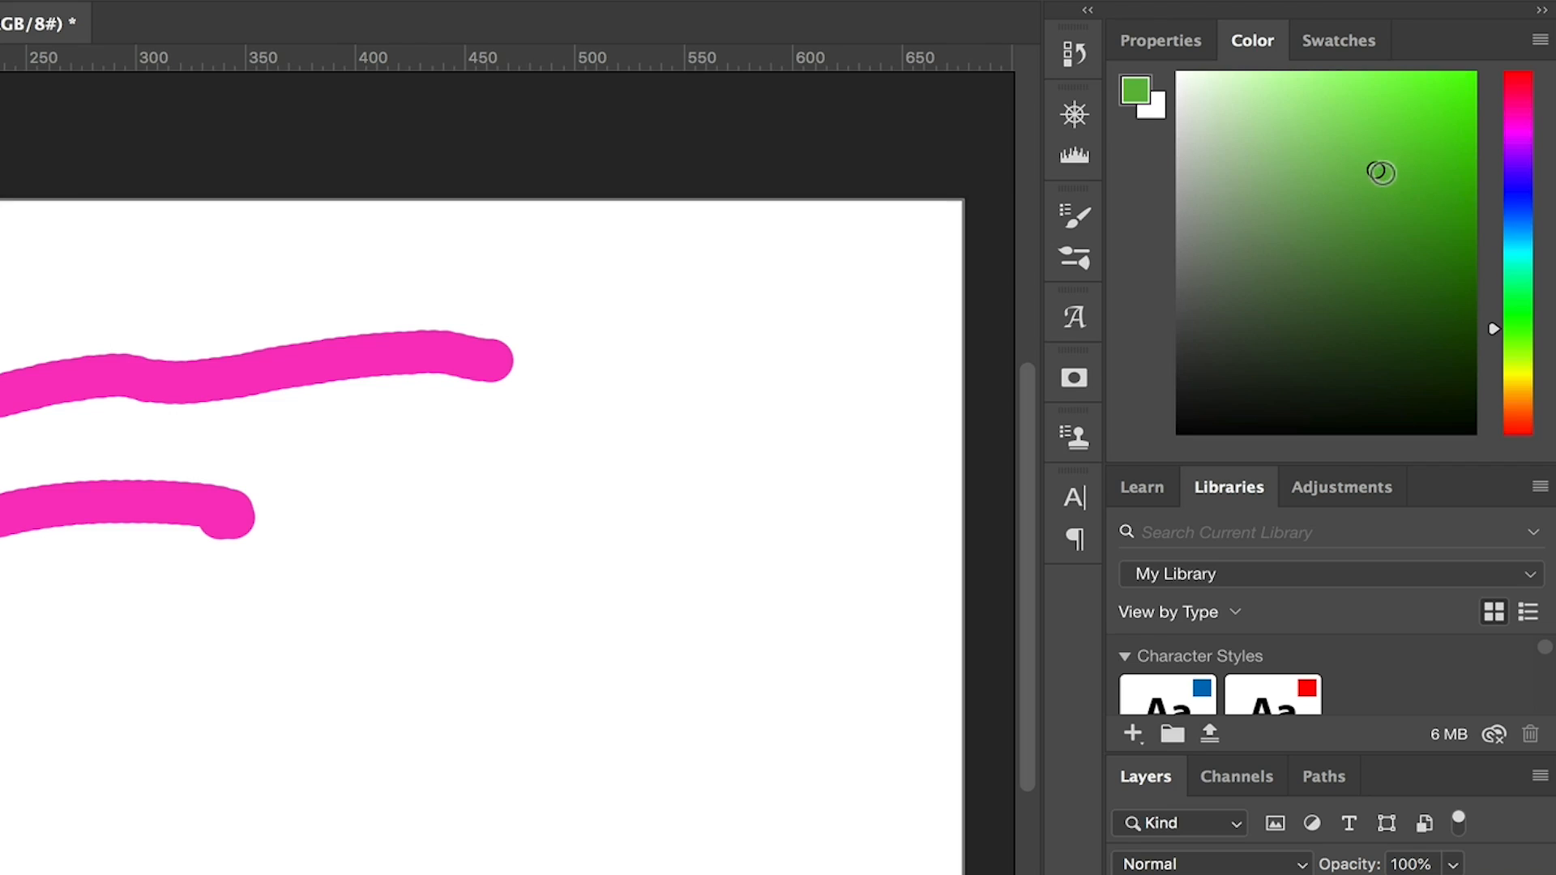
Return the color display to Color Wheel and set a vivid magenta foreground with saturation 96% and brightness 89%.
click(1540, 43)
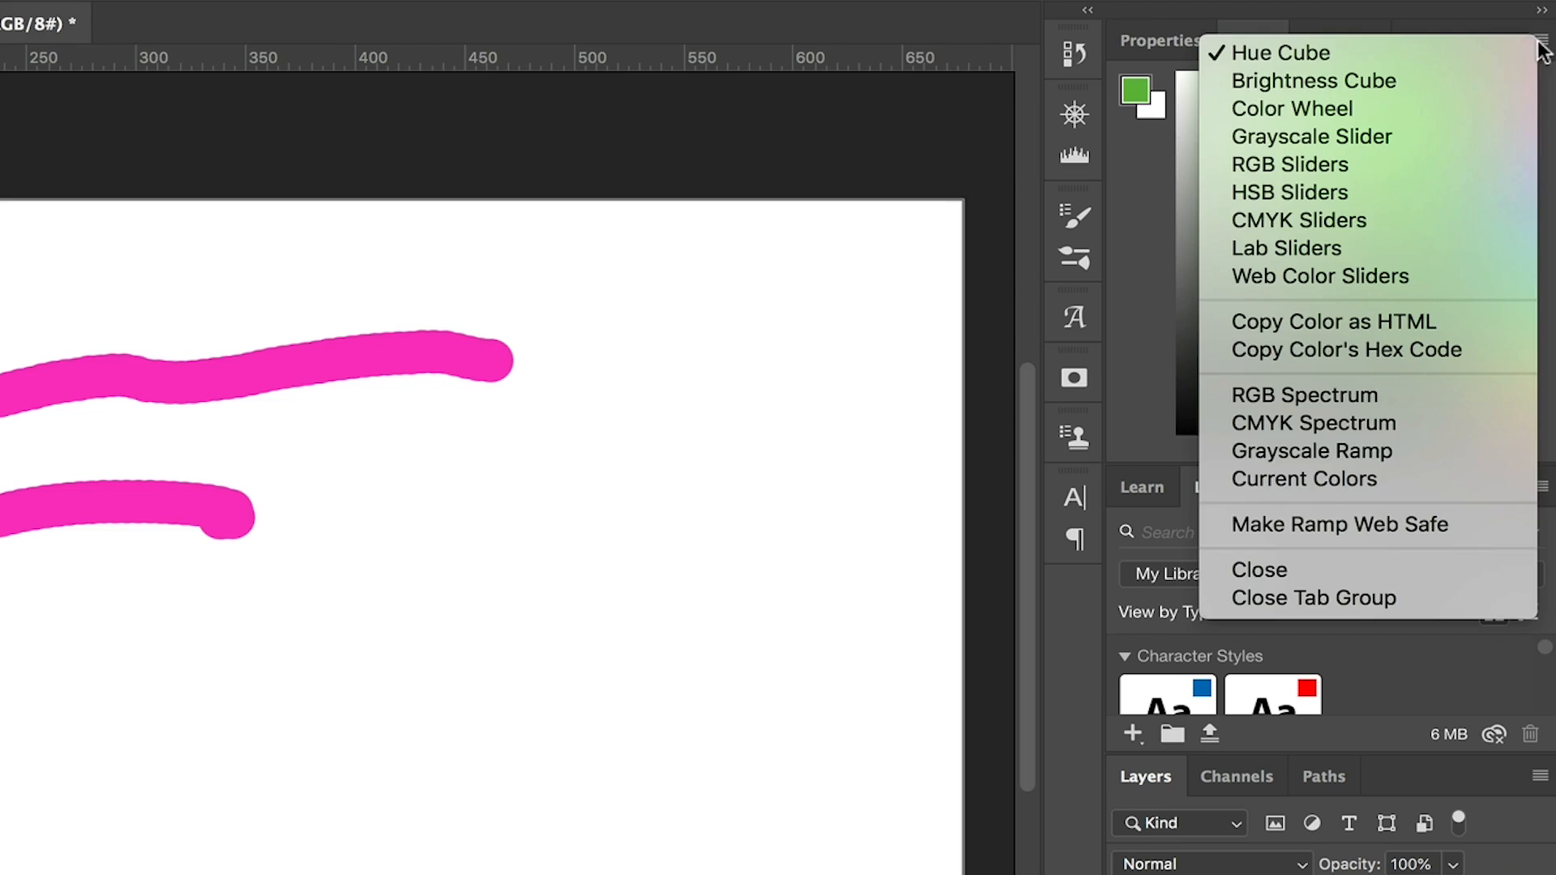
click(1414, 109)
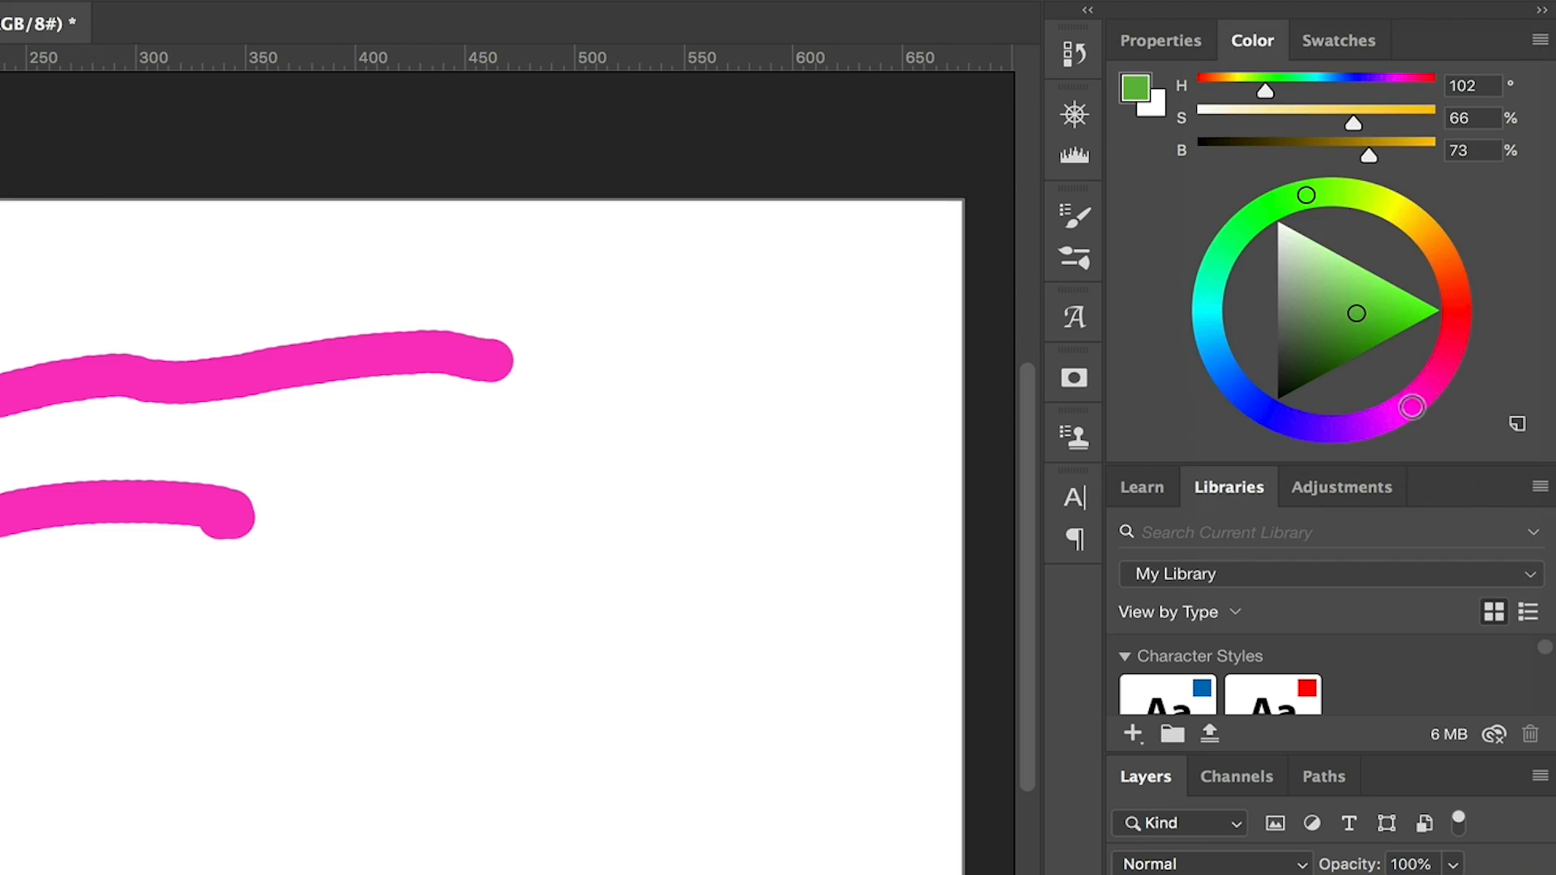
click(1410, 405)
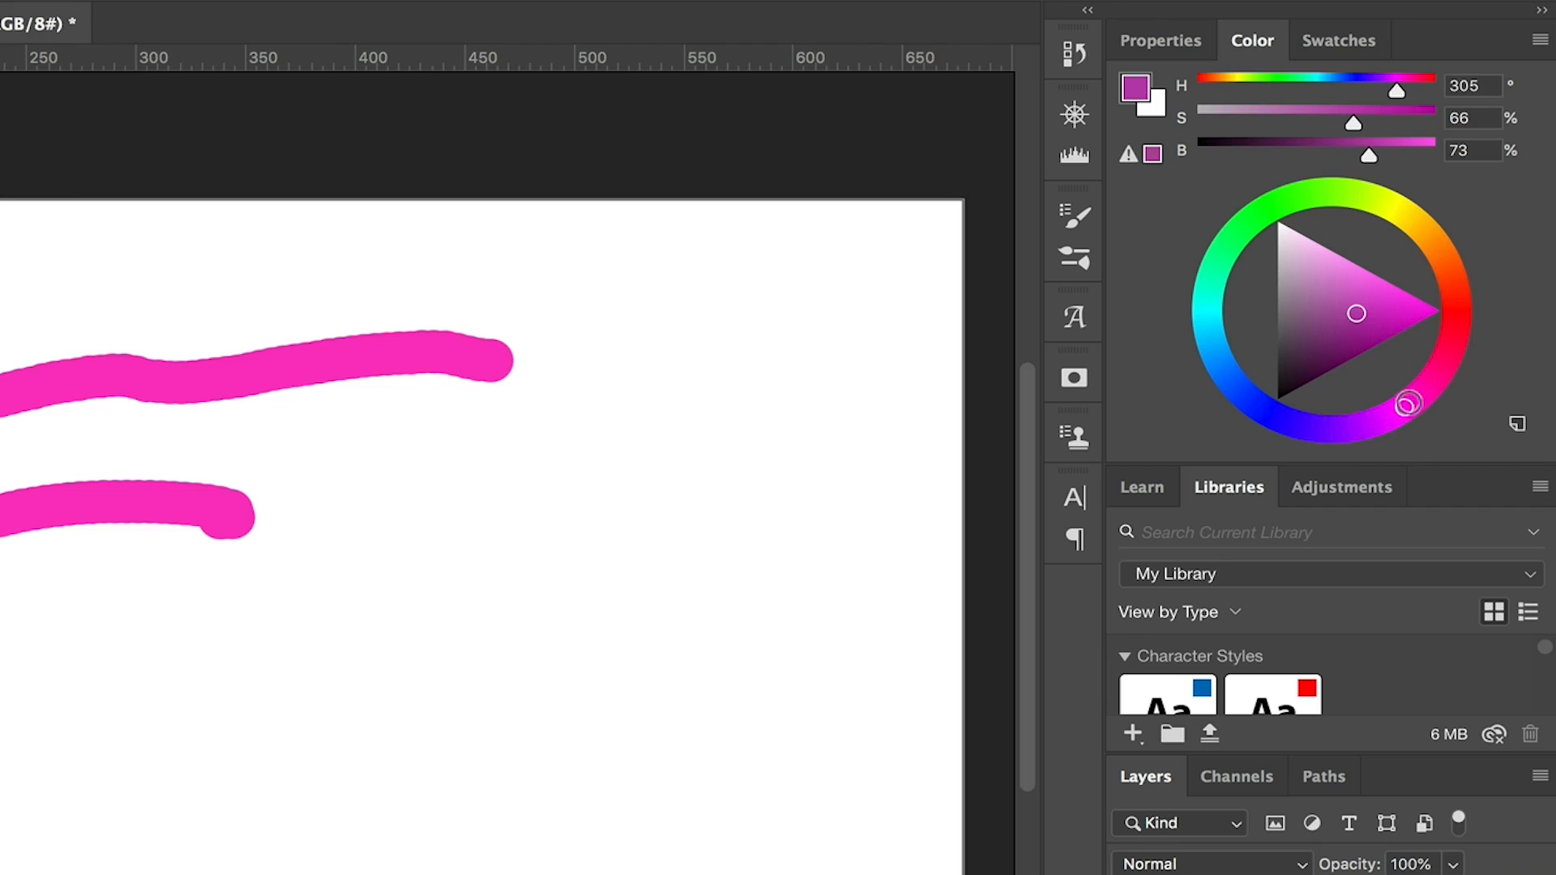
mouse_move(1350, 121)
mouse_down()
mouse_move(1424, 126)
mouse_move(1373, 156)
mouse_move(1406, 157)
mouse_up()
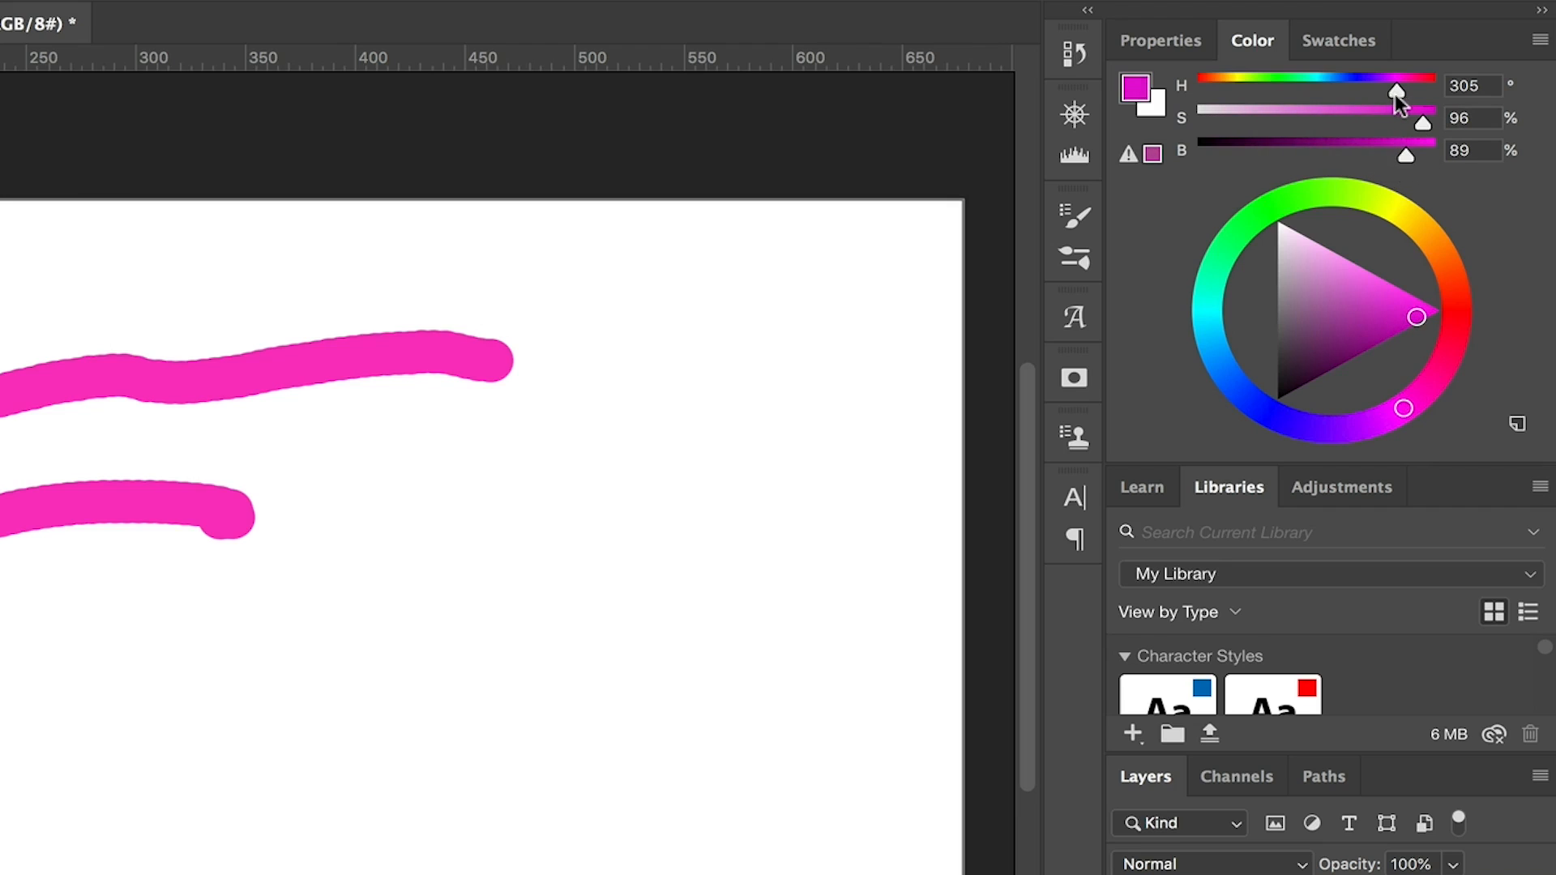
drag(1397, 91, 1401, 91)
click(1539, 41)
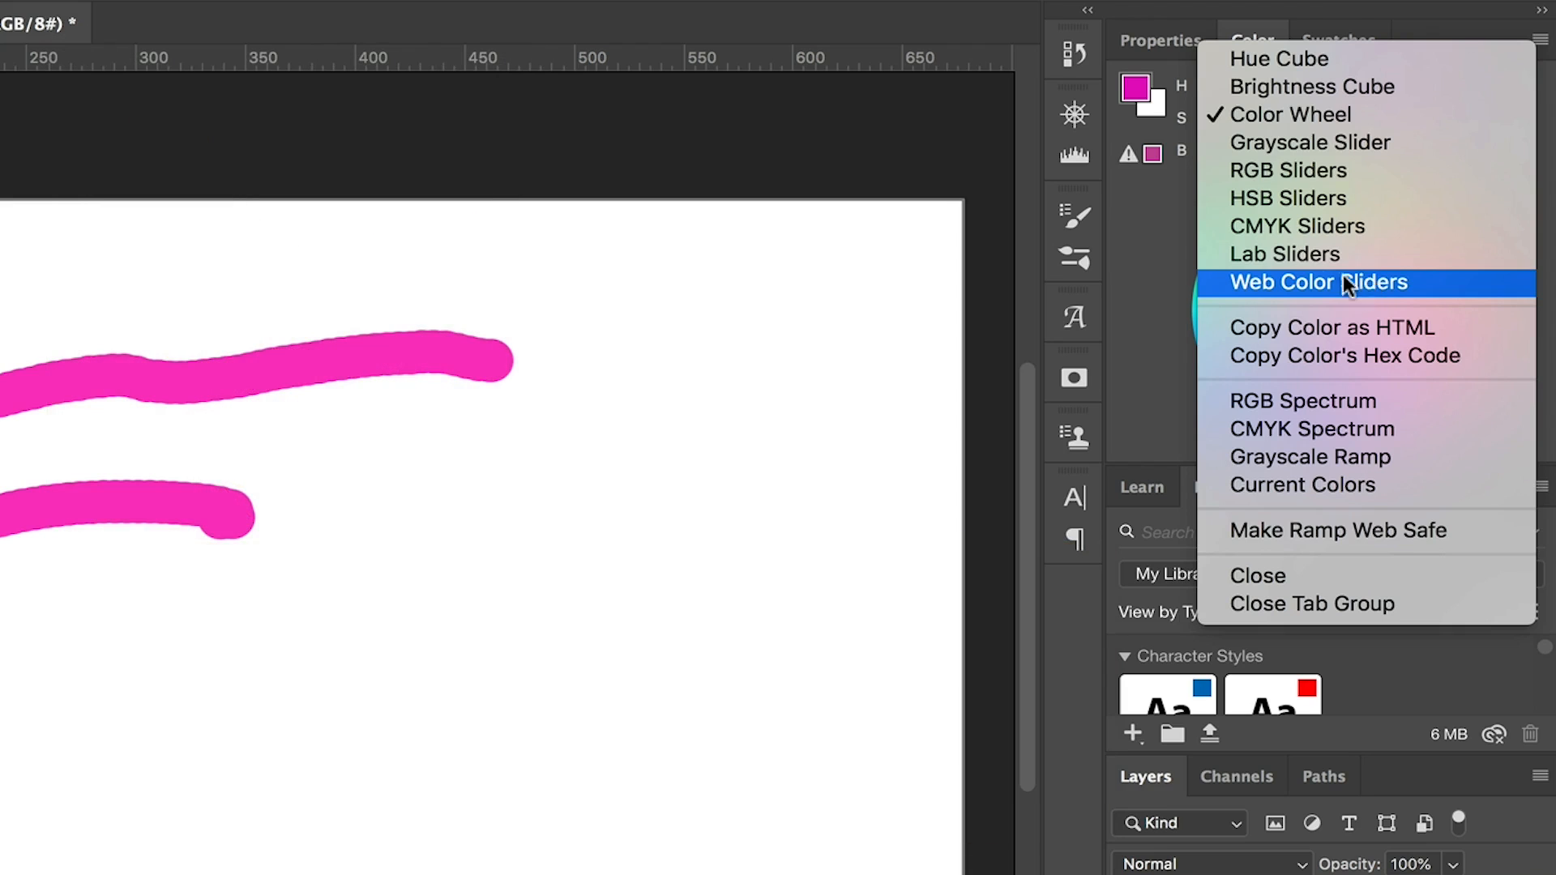
click(1358, 111)
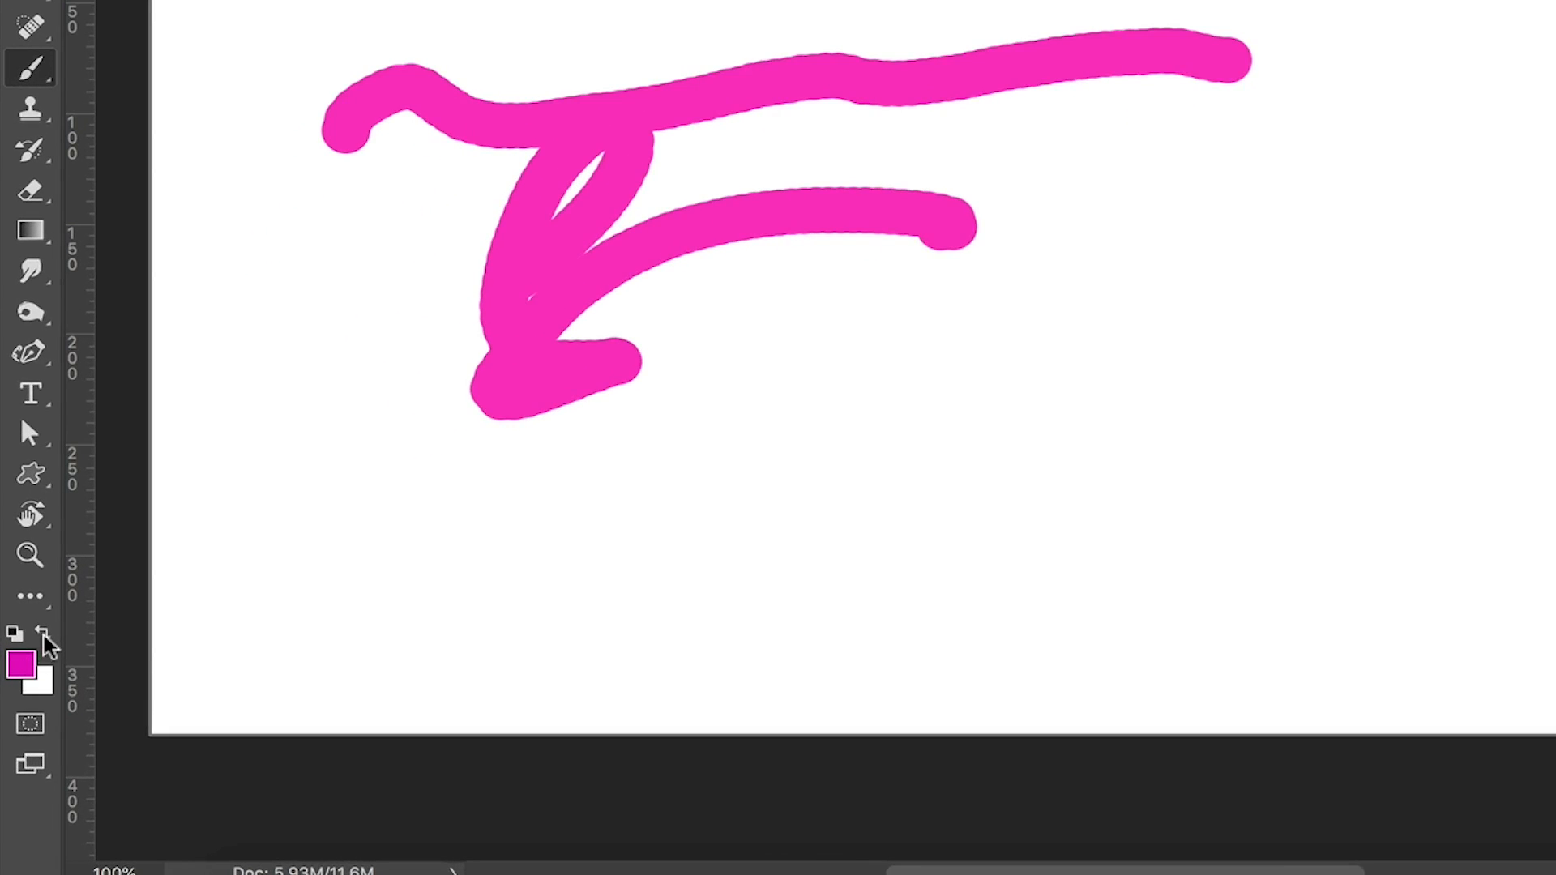
Swap the foreground and background colors, and make the new foreground orange with hue 31°, saturation 86%, brightness 96%.
click(45, 635)
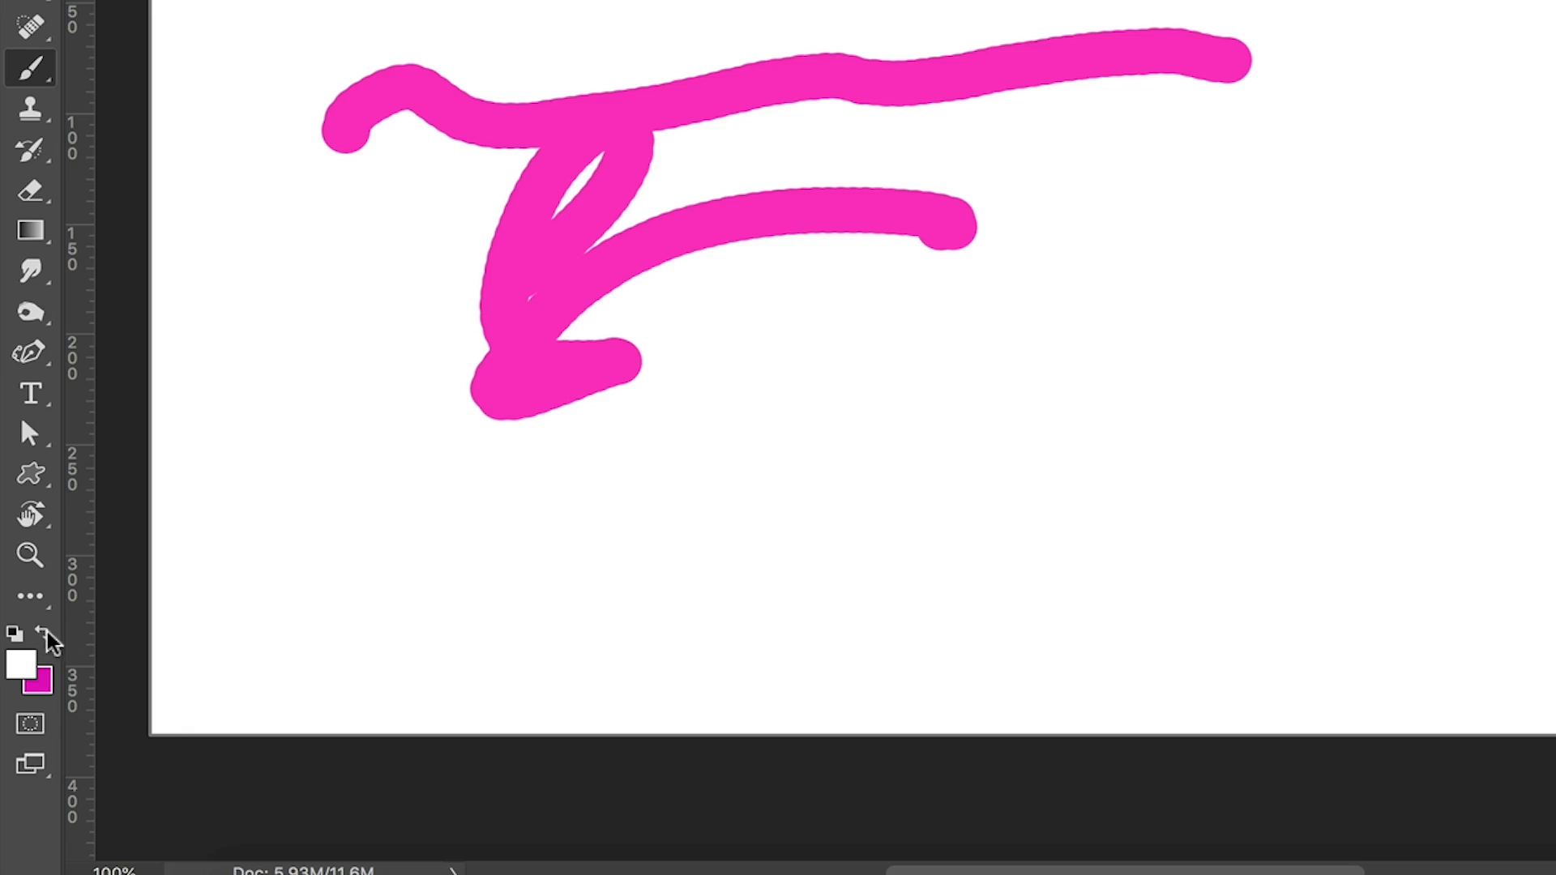
key(x)
click(44, 636)
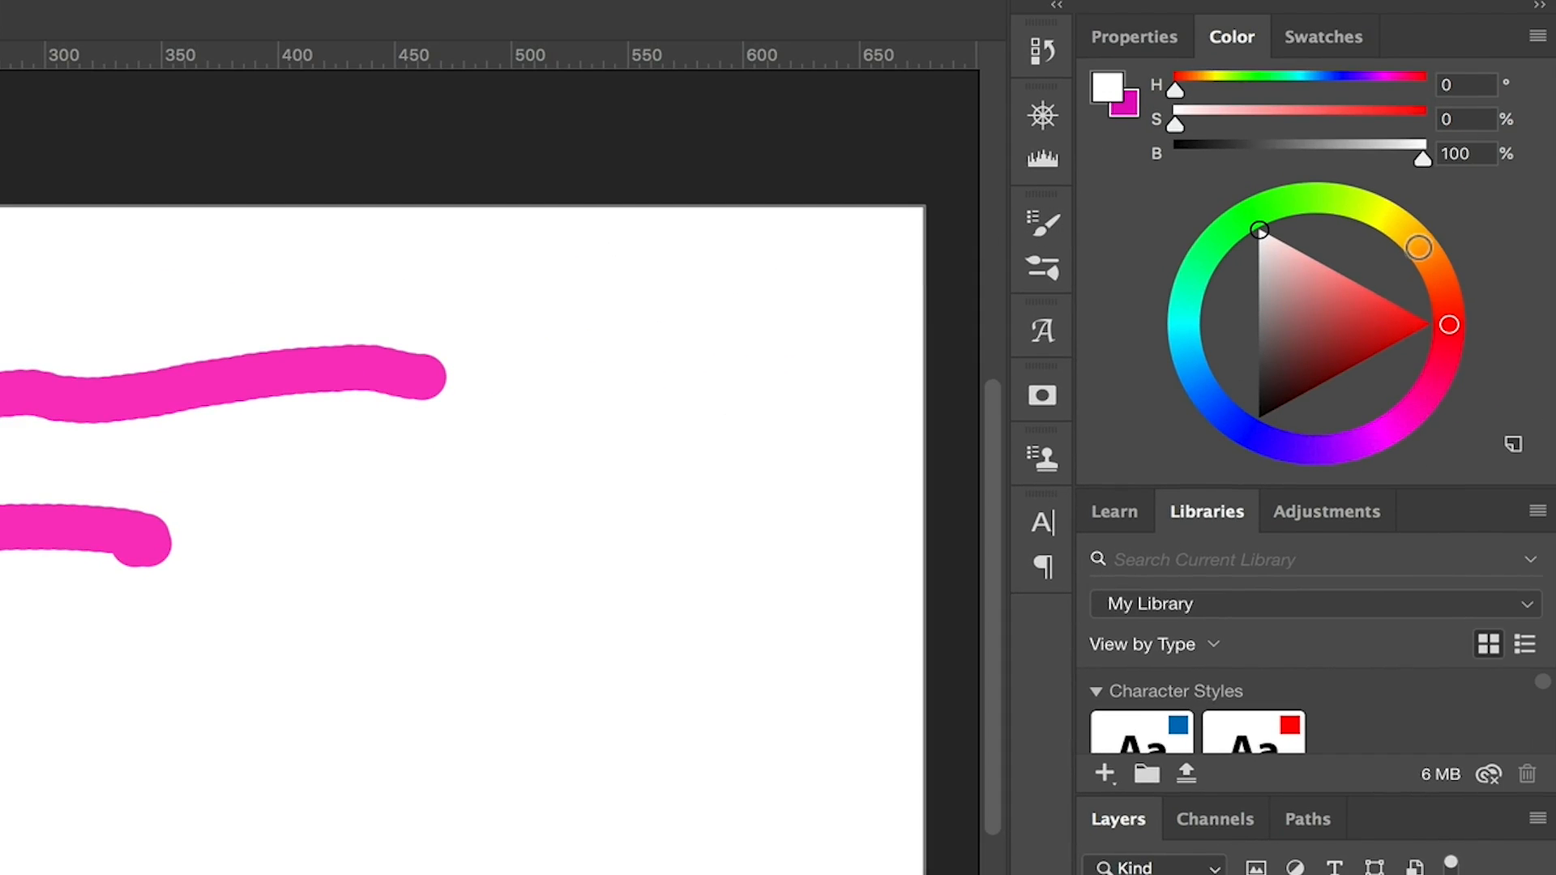
click(1419, 245)
click(1431, 257)
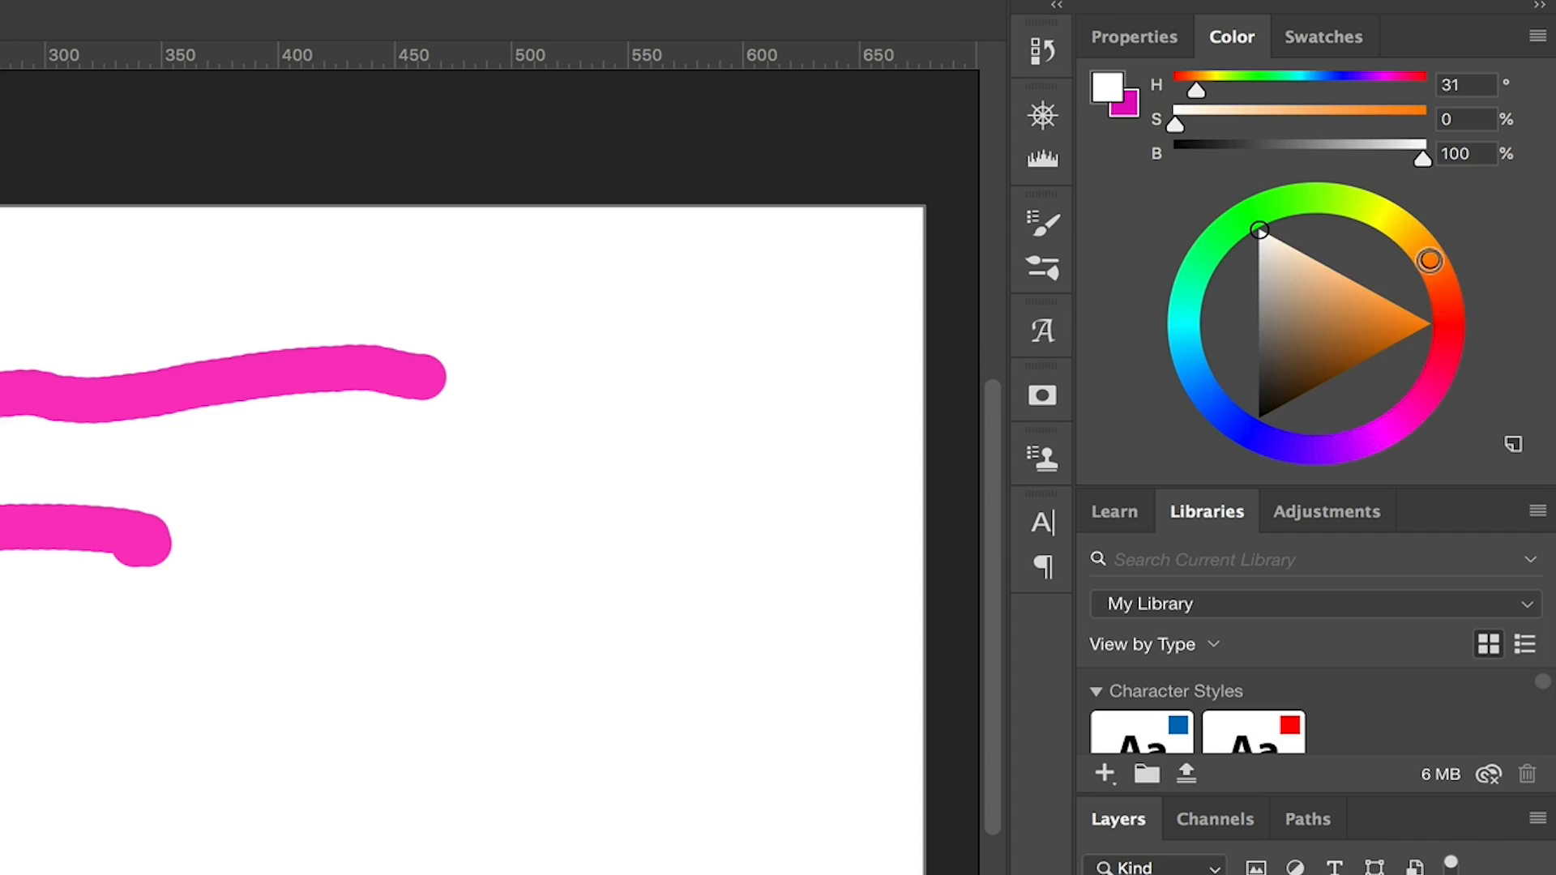
drag(1402, 313, 1401, 315)
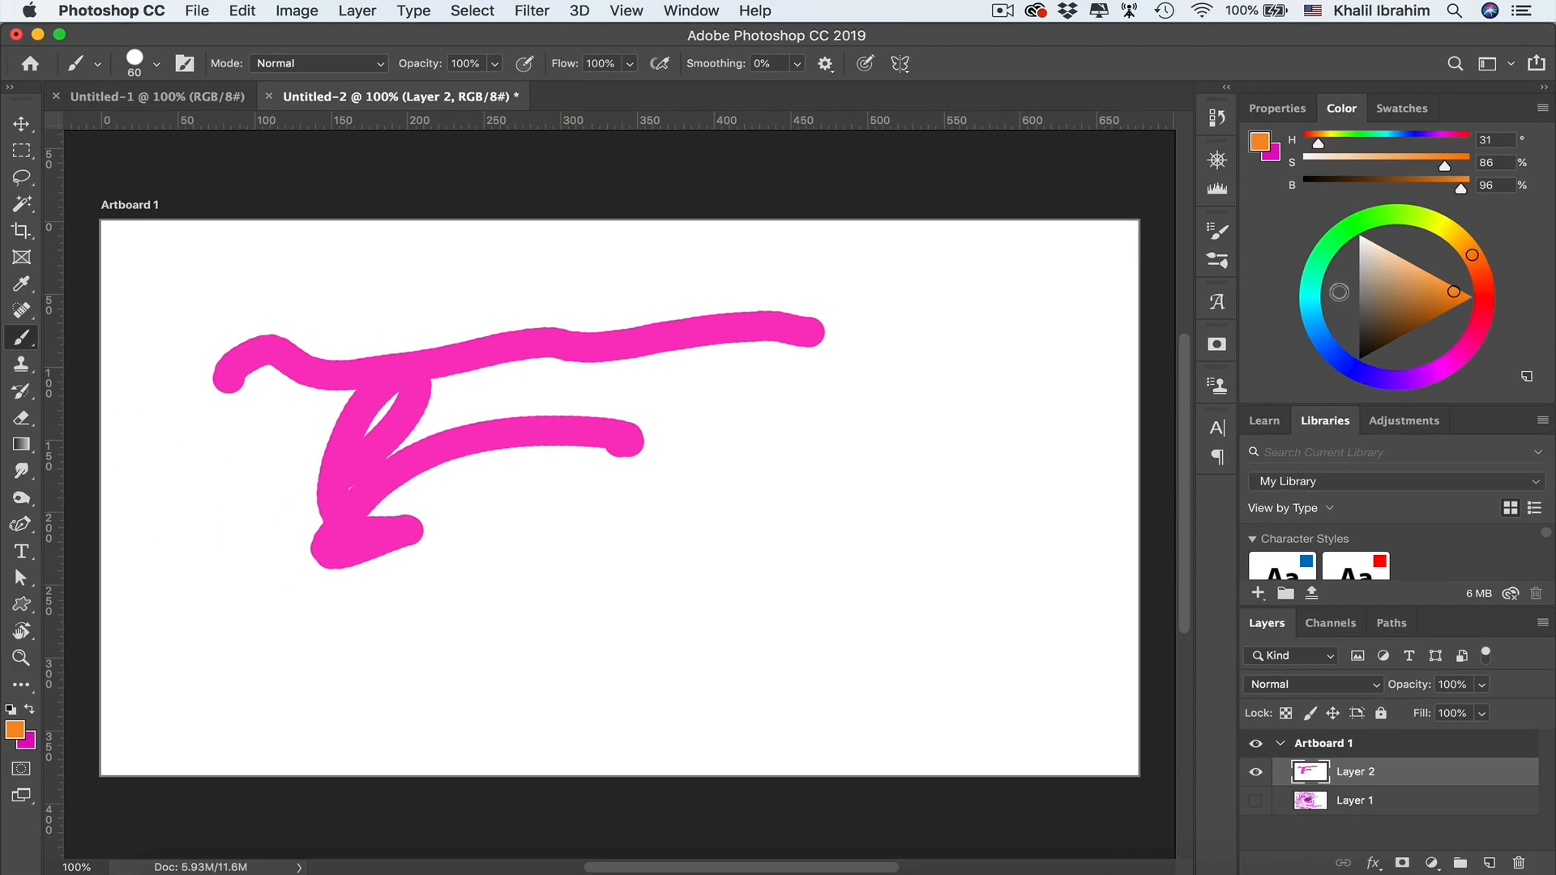
Reset the colors to default black and white, and fill Layer 2 with the background color at Normal mode, 100% opacity.
key(d)
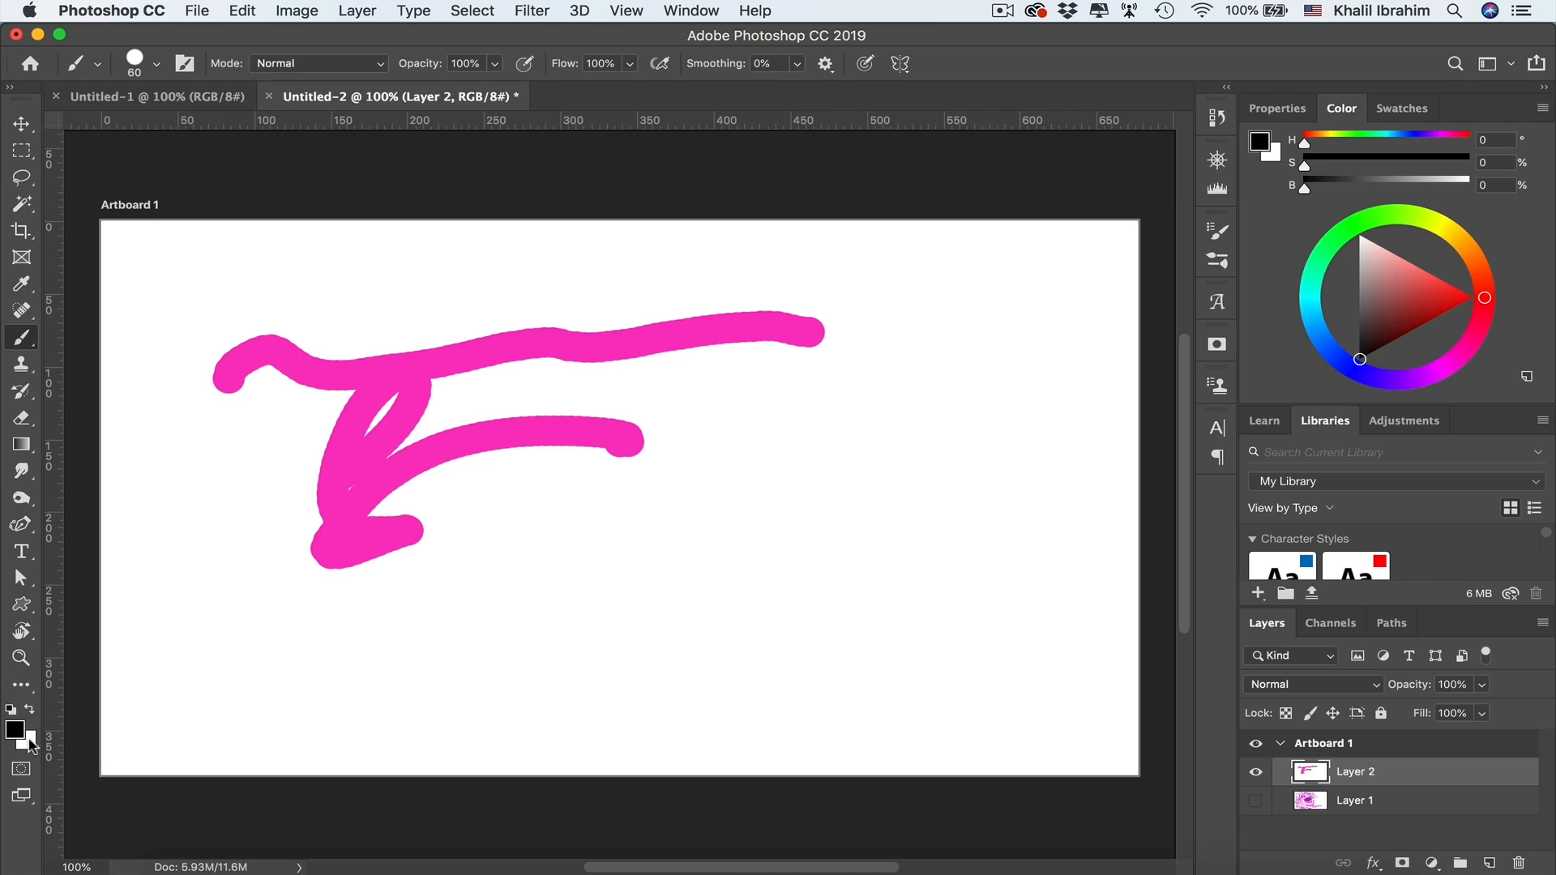
click(243, 10)
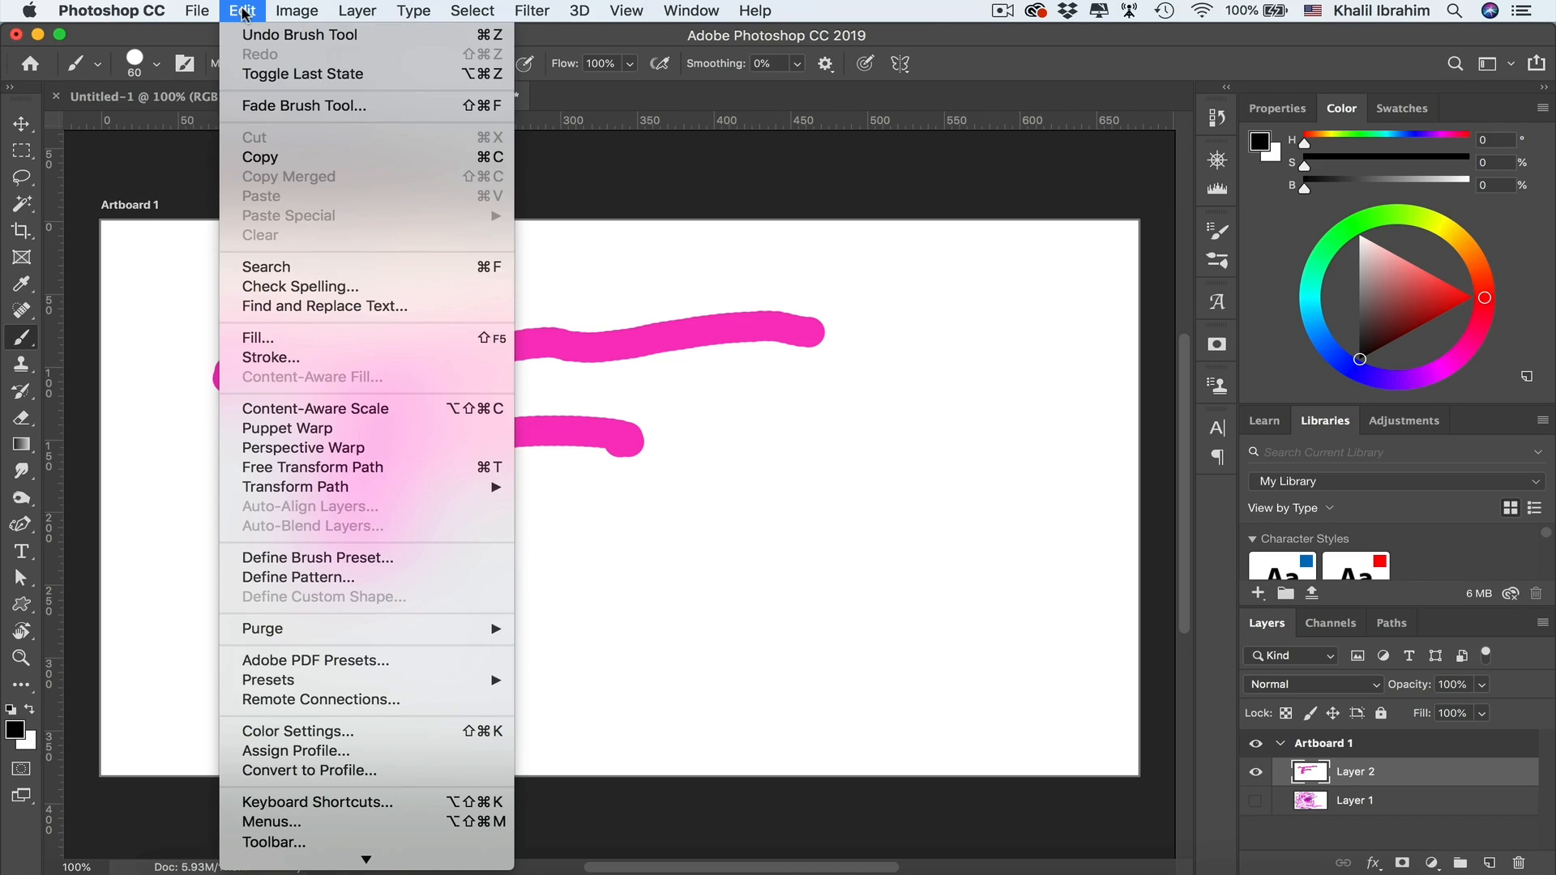
click(306, 340)
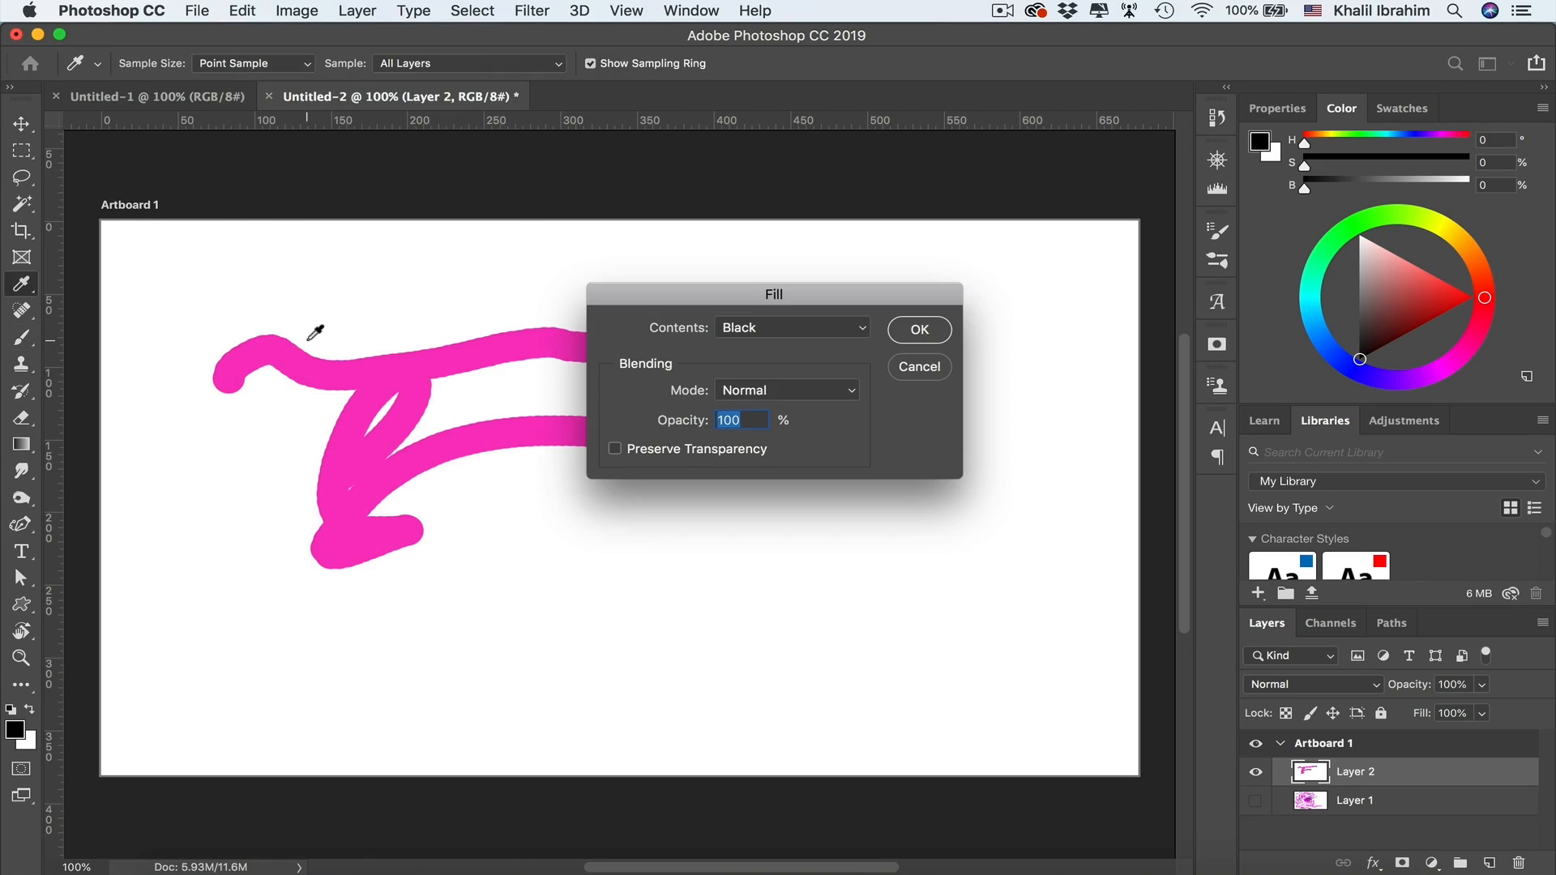
click(812, 335)
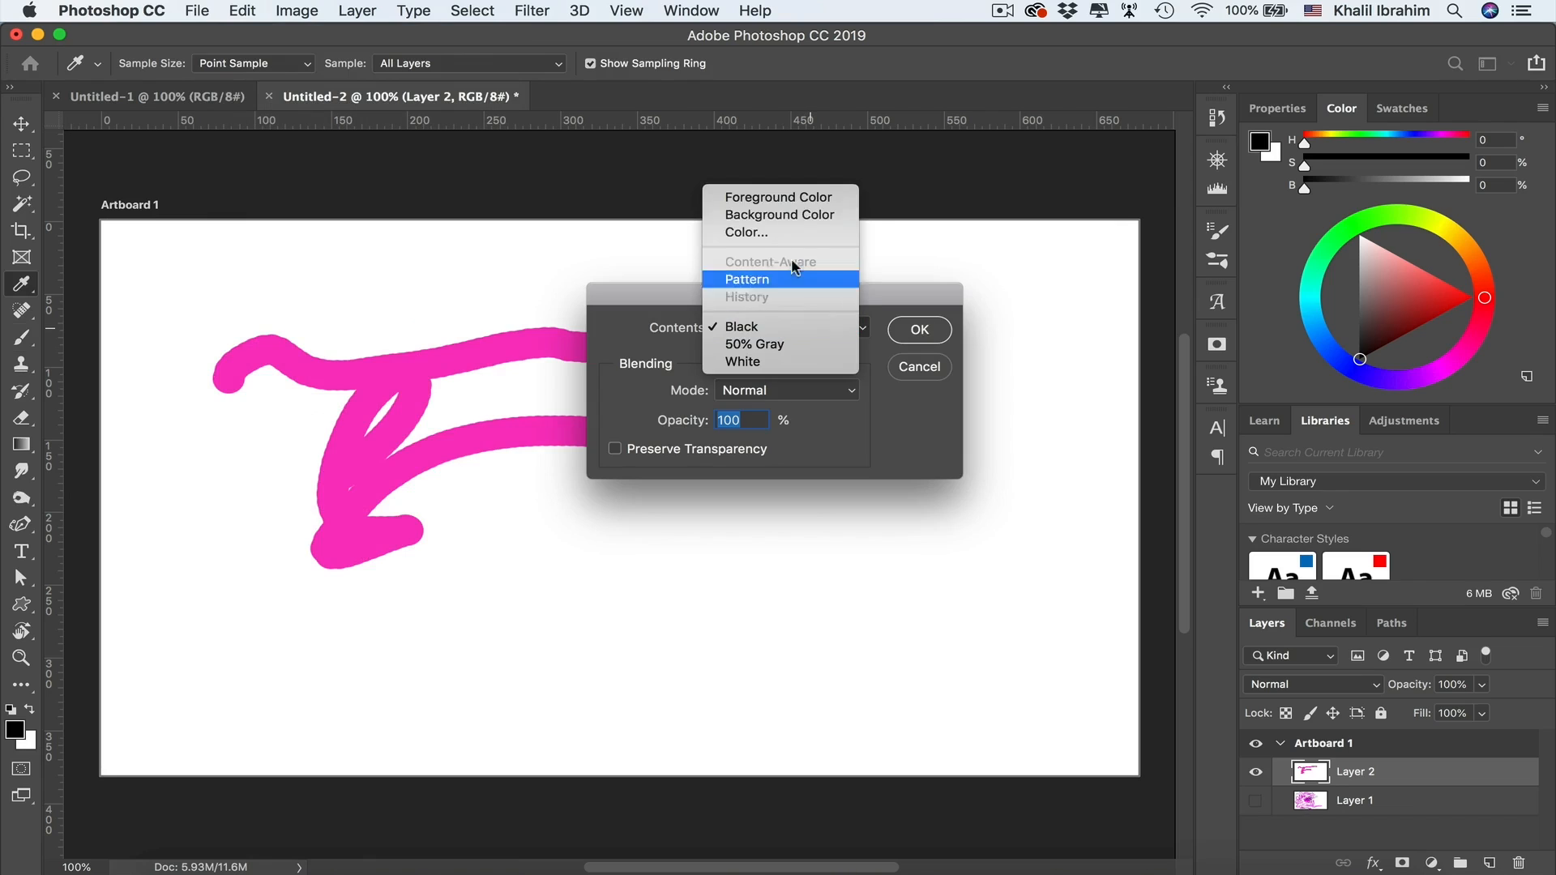
click(808, 215)
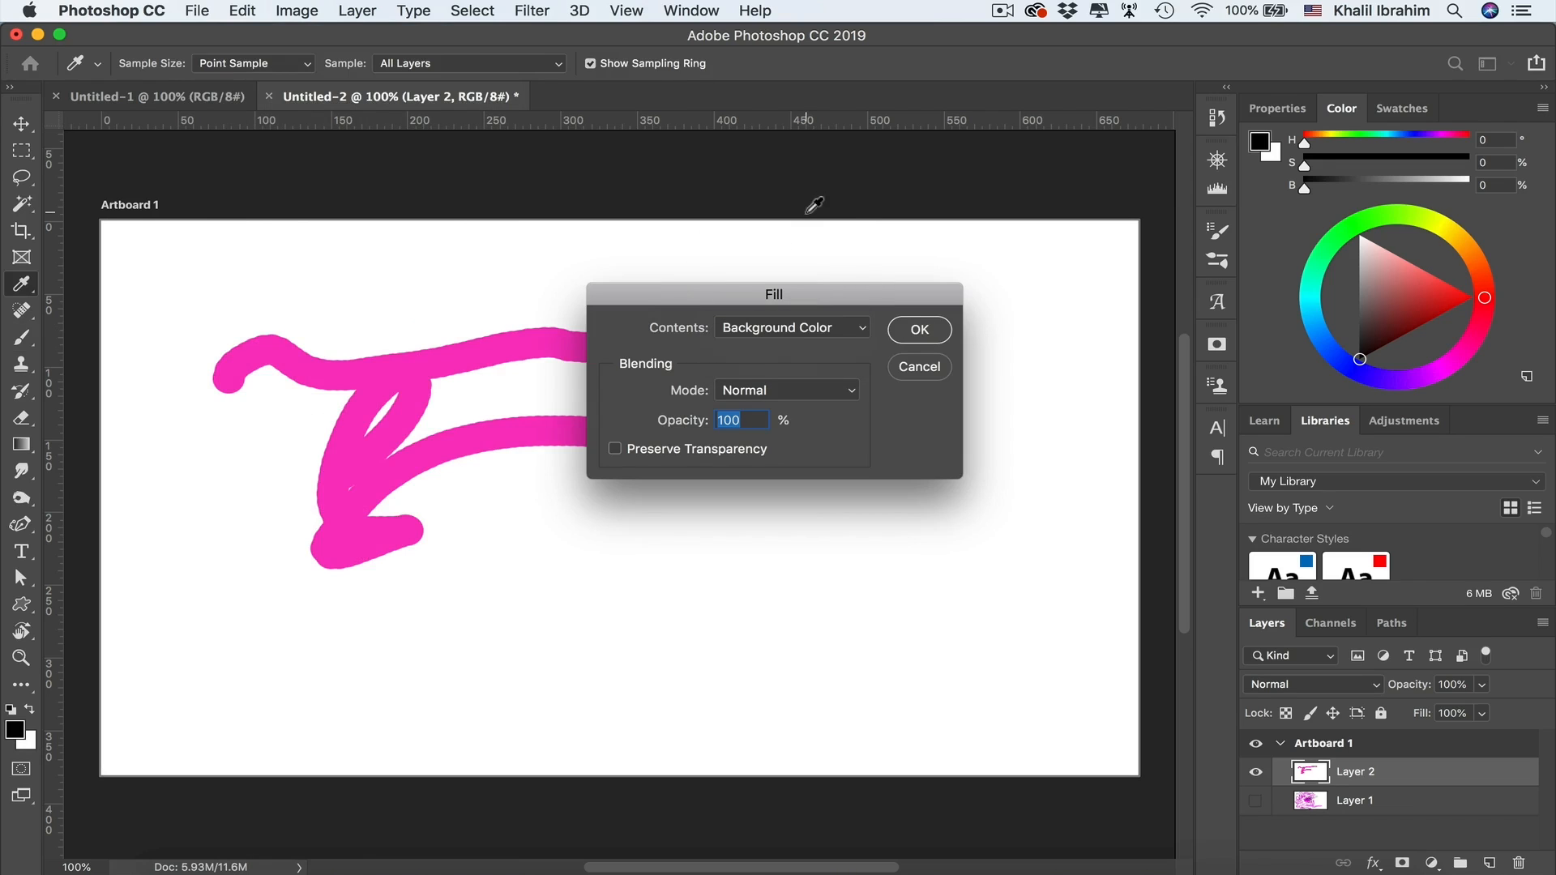
click(907, 327)
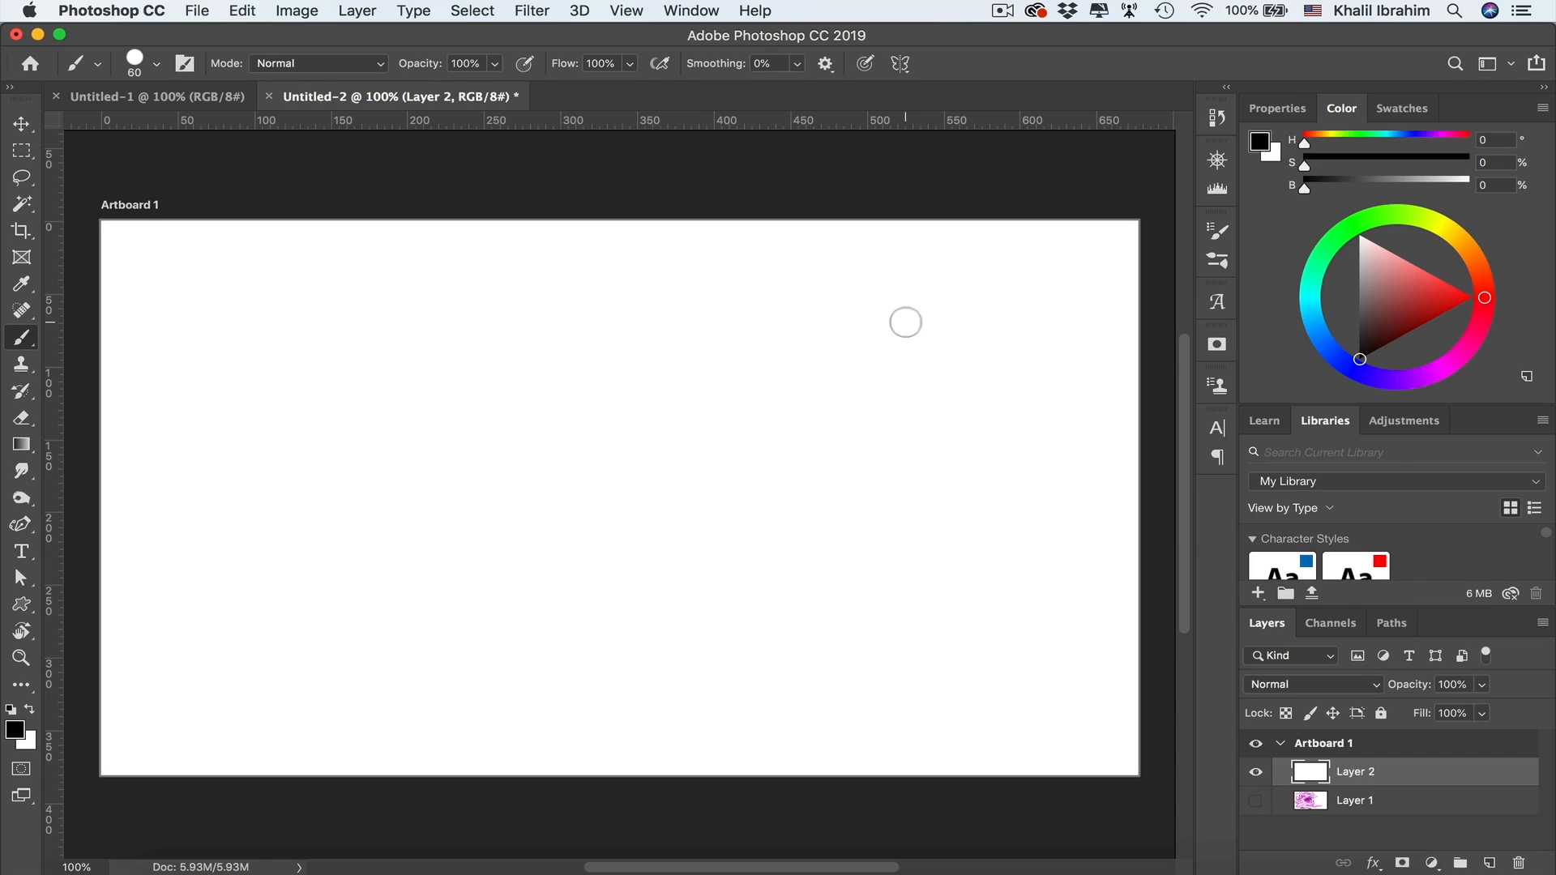
Fill Layer 2 with the black foreground color and refill it with the white background color.
key(super+BackSpace)
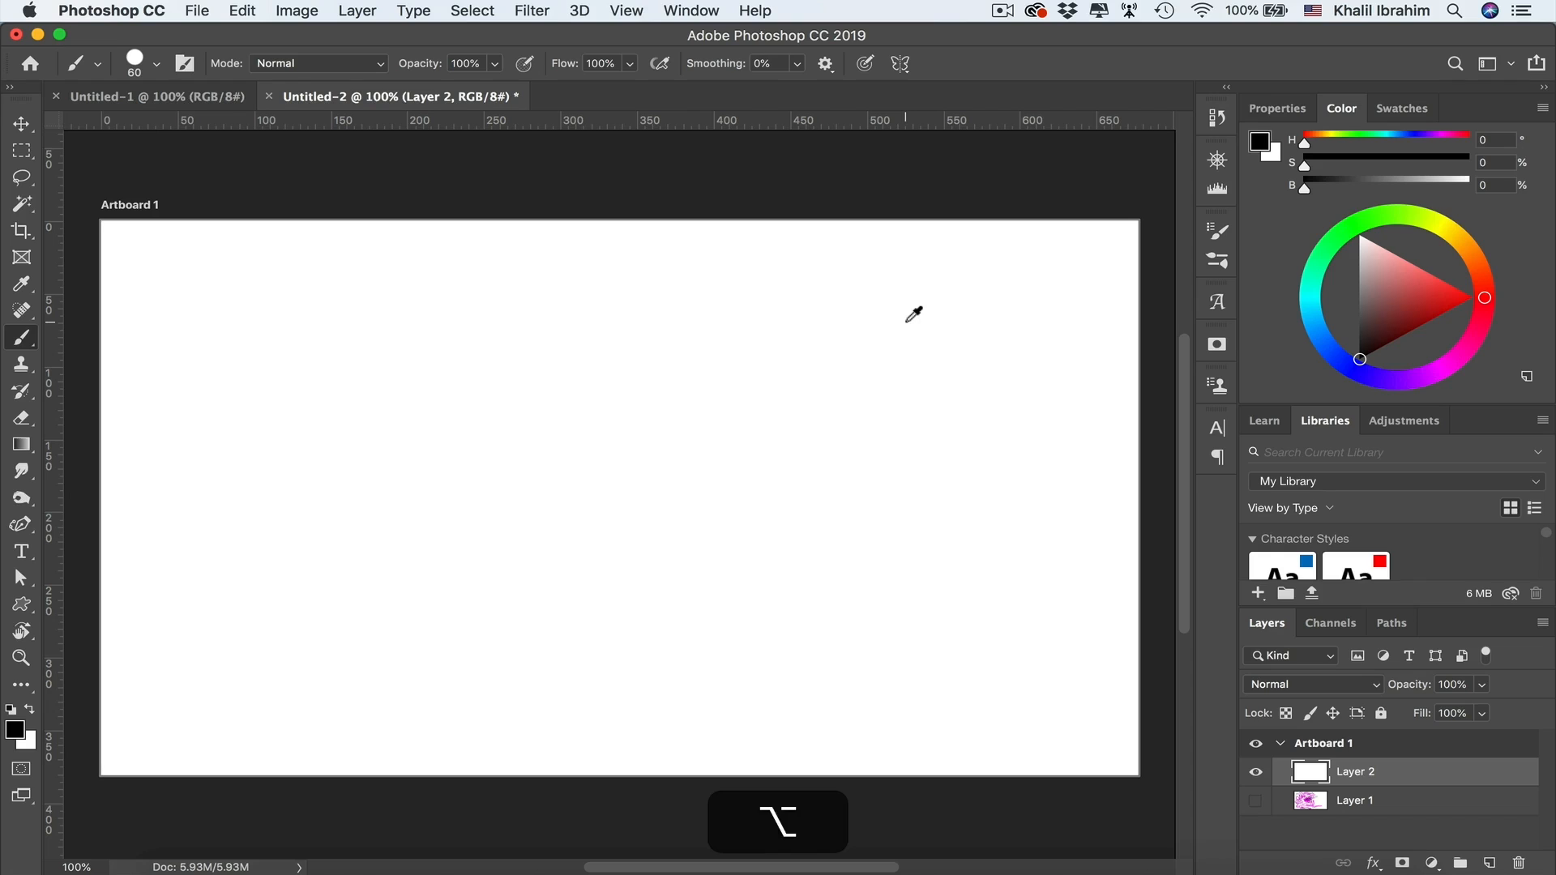
key(alt+BackSpace)
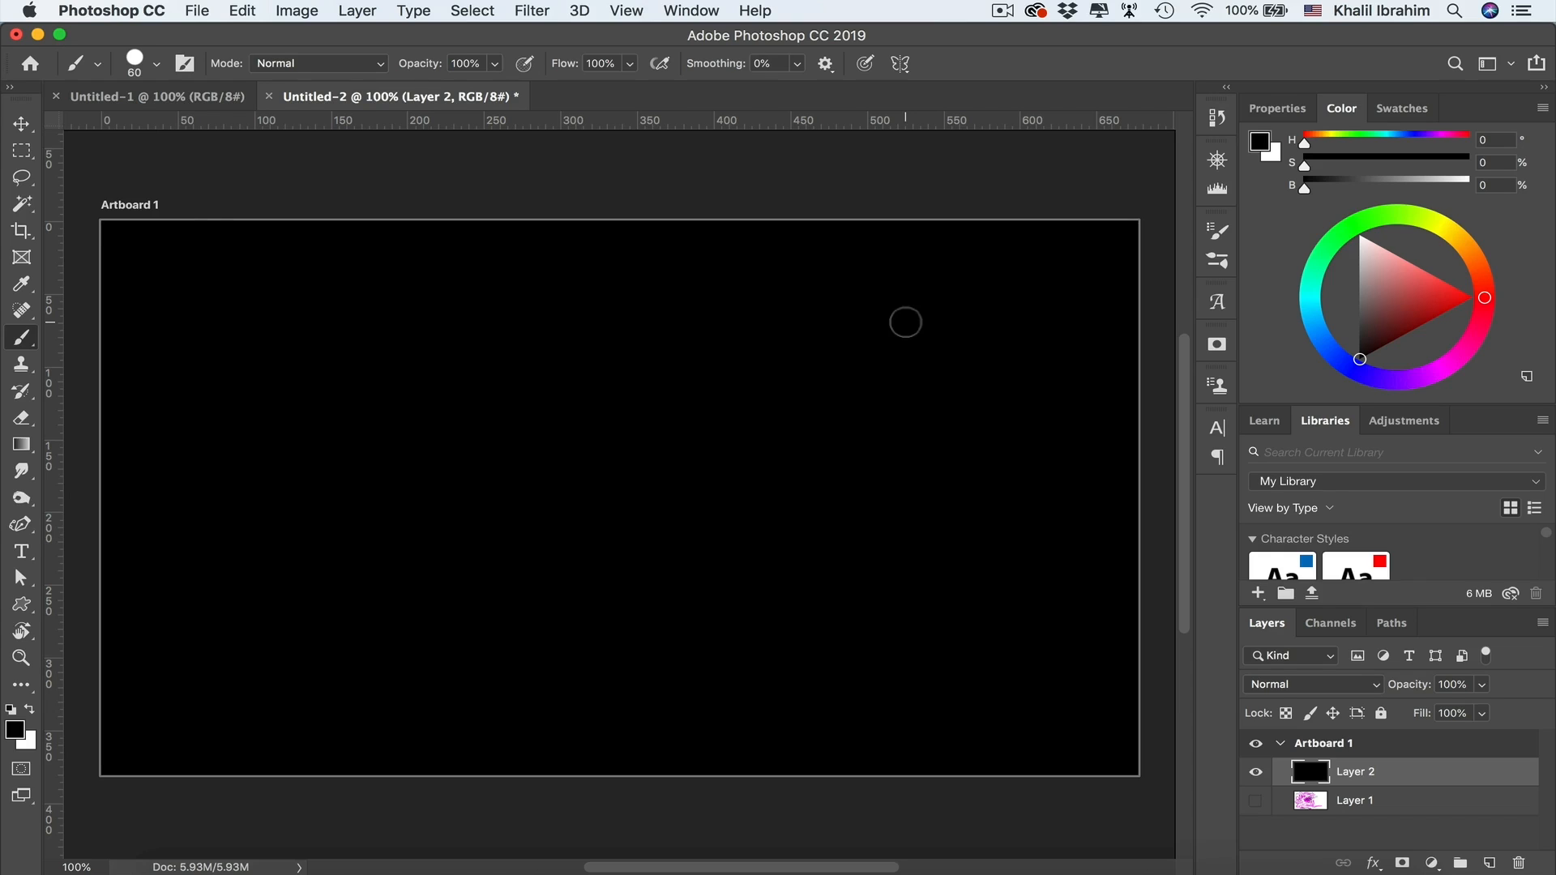
key(super+BackSpace)
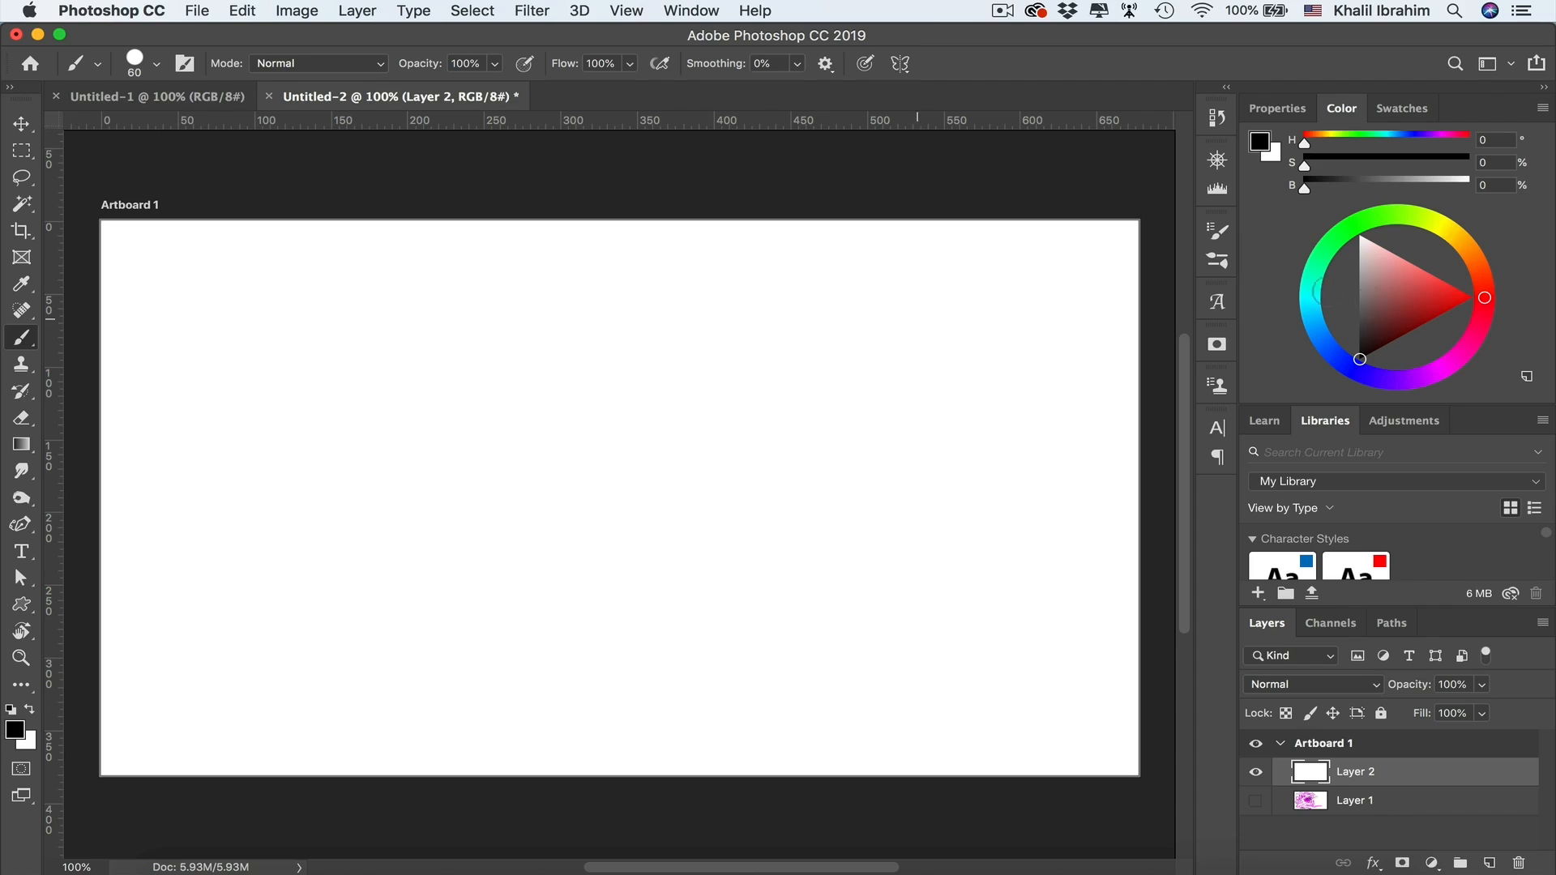
Choose a vivid magenta foreground color with hue 302° on the color wheel.
click(1443, 367)
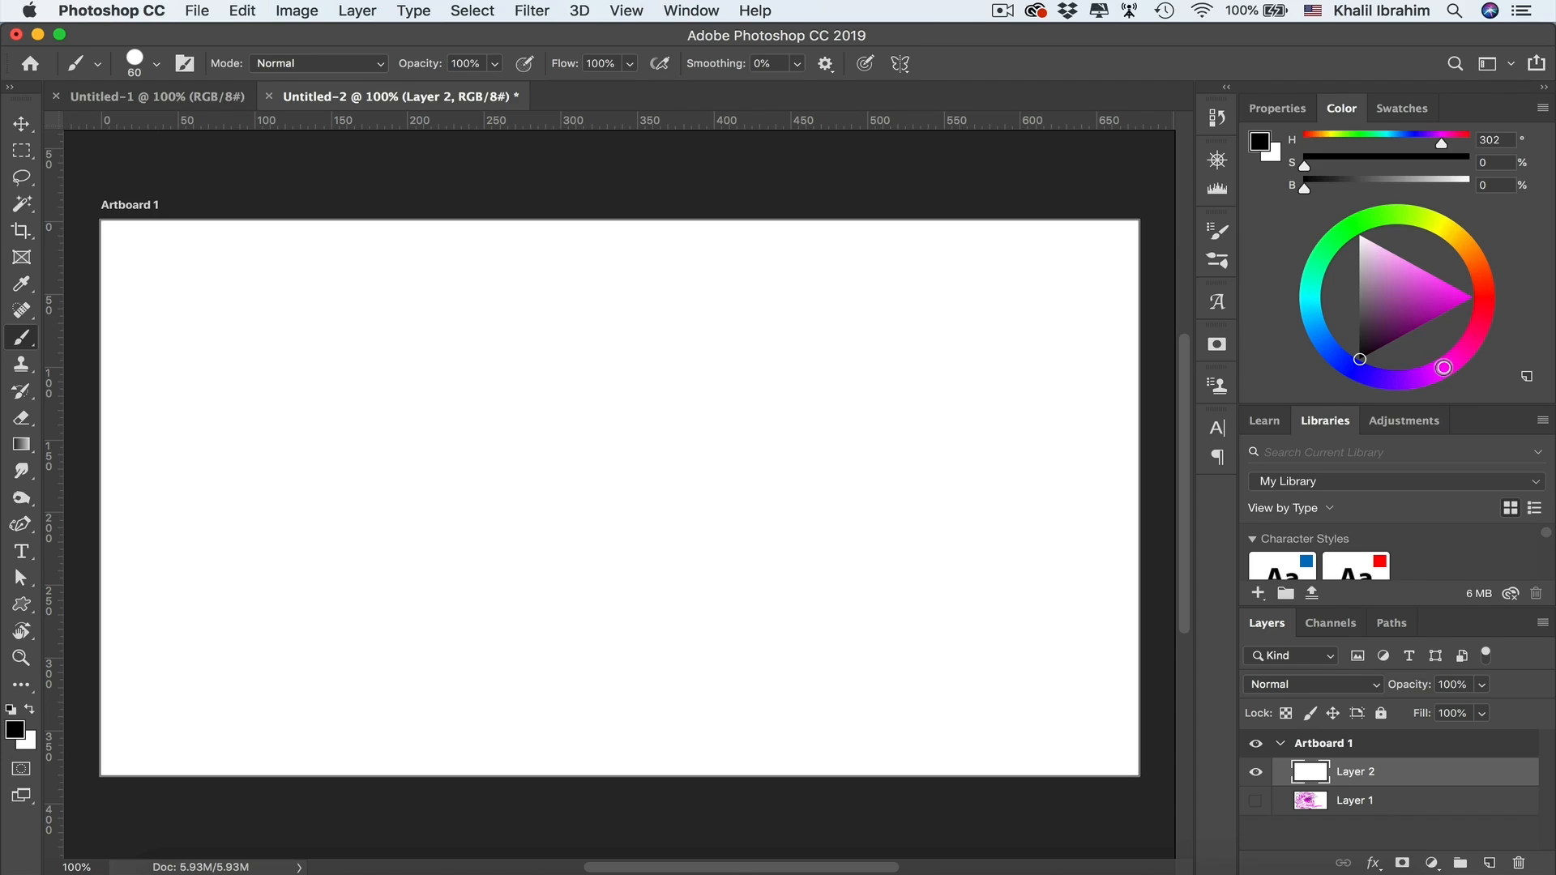
click(1458, 297)
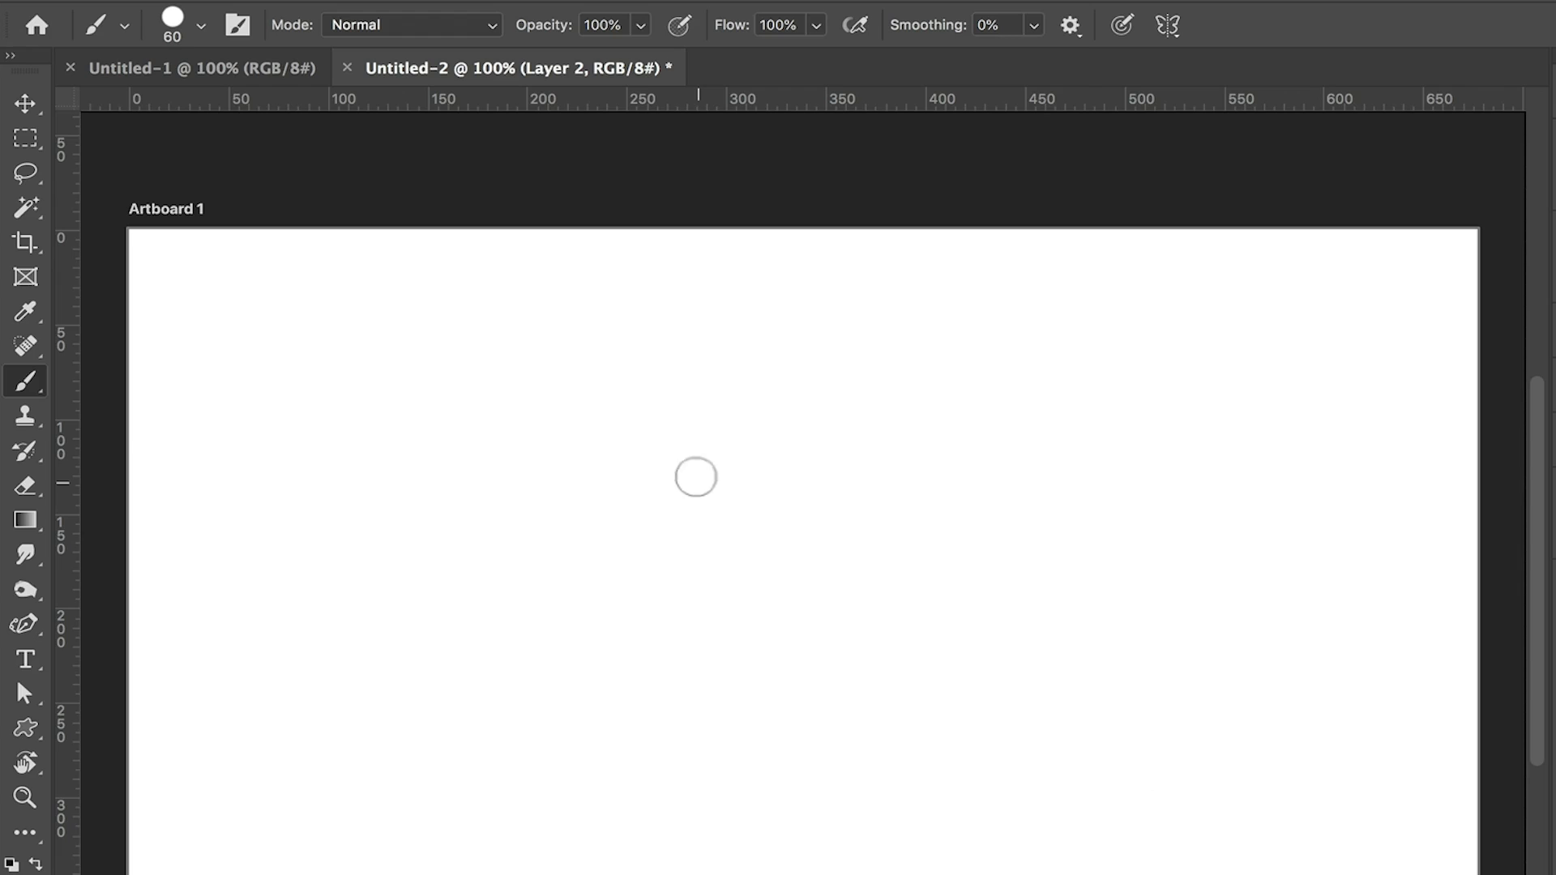
Set the brush size to 33 px, lower its hardness to 0%, and restore the hardness to 100%.
click(201, 31)
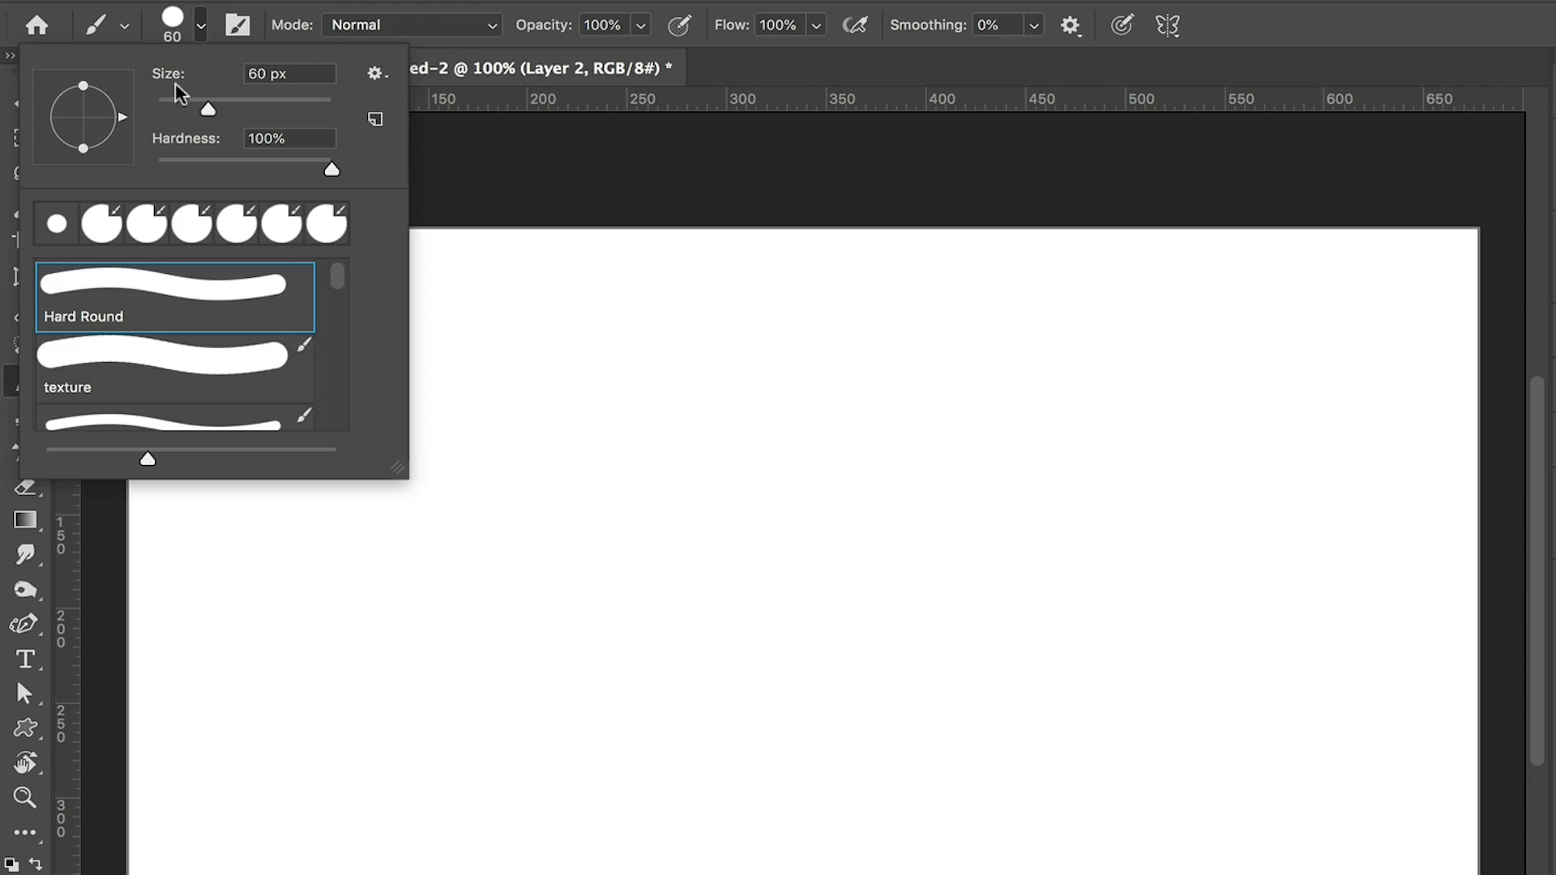
mouse_move(205, 111)
mouse_down()
mouse_move(298, 120)
mouse_move(186, 120)
mouse_up()
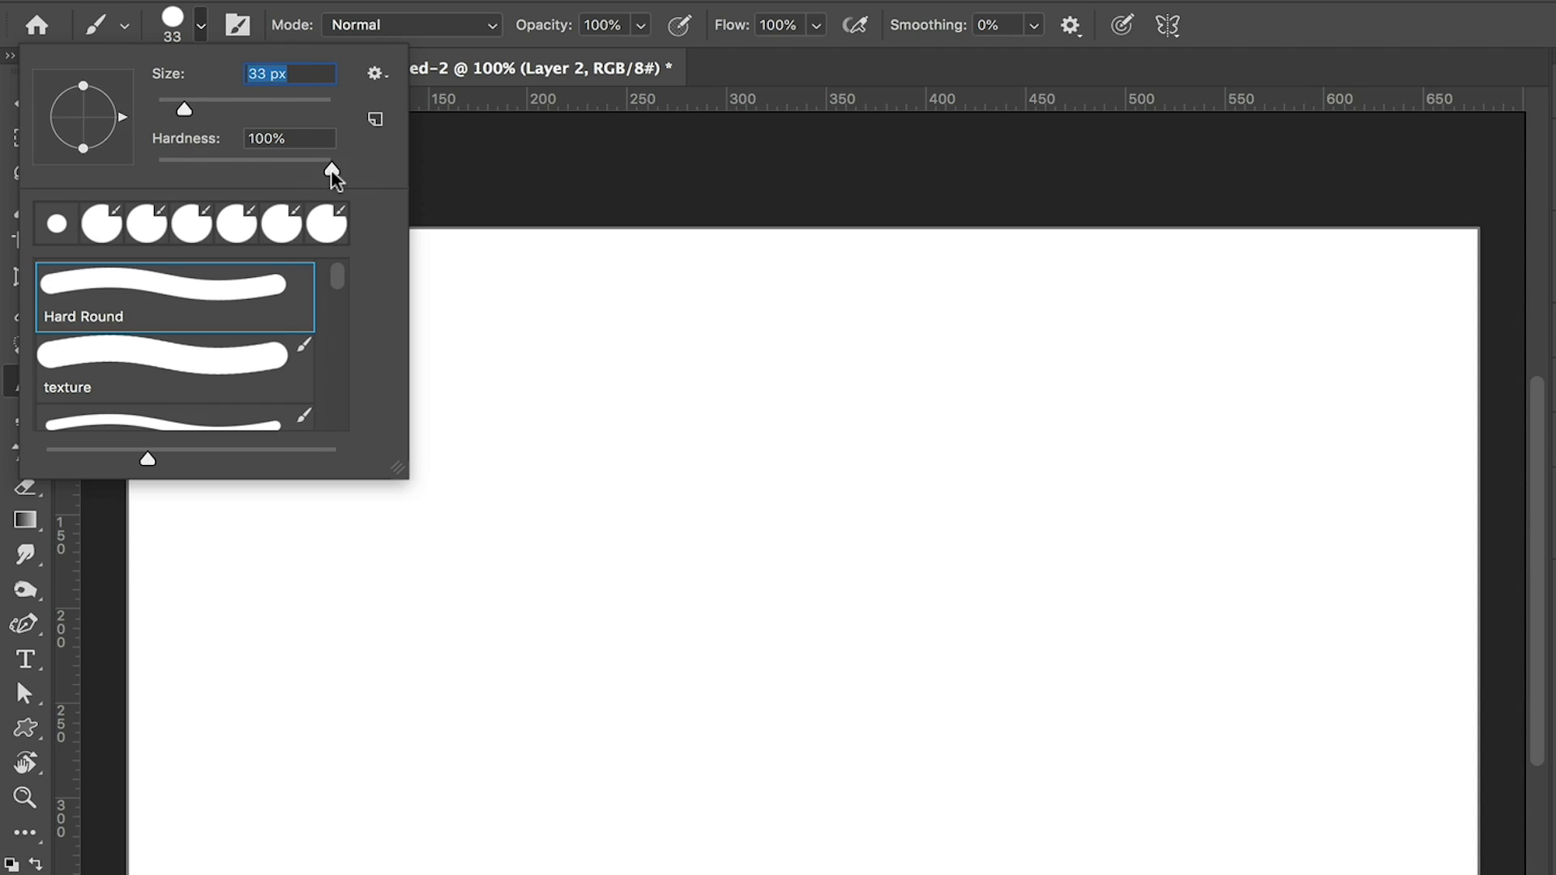
drag(332, 170, 154, 170)
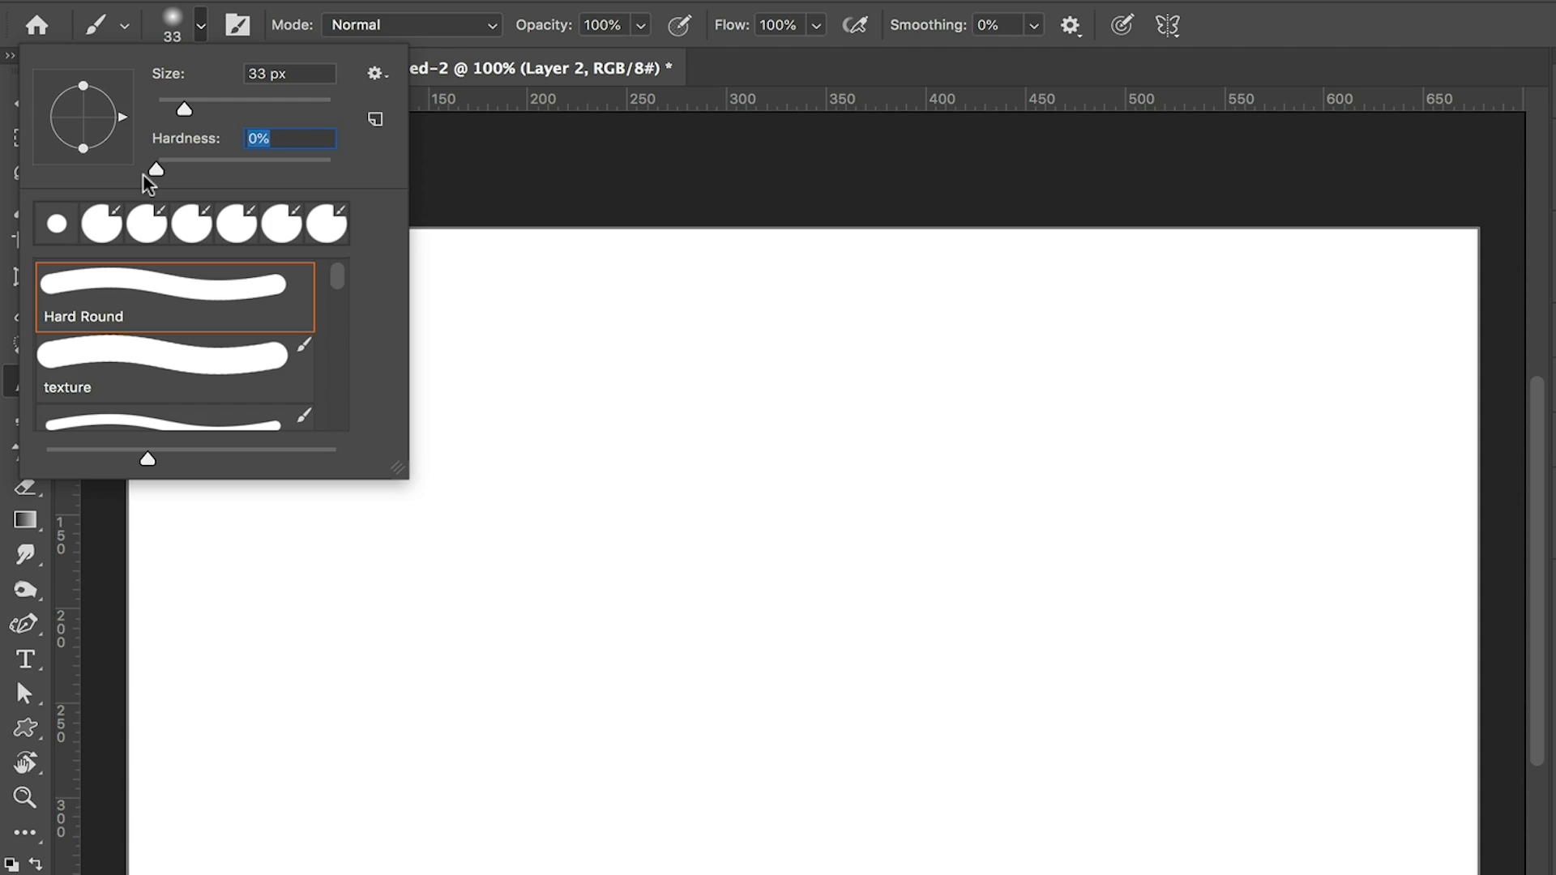
mouse_move(340, 288)
mouse_down()
mouse_move(334, 362)
mouse_move(355, 255)
mouse_up()
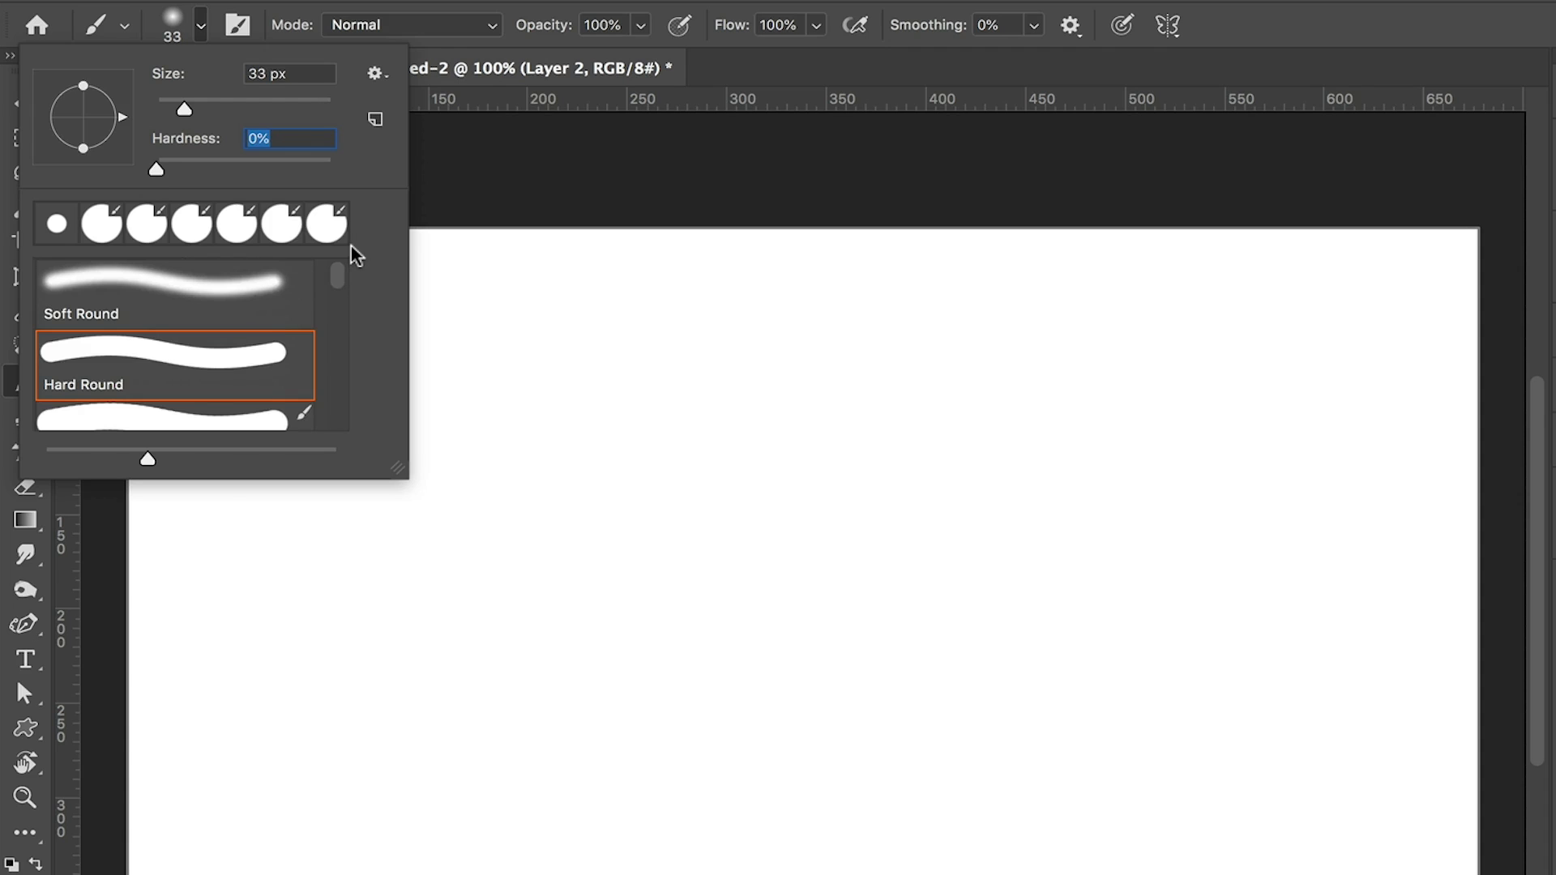
drag(156, 169, 375, 174)
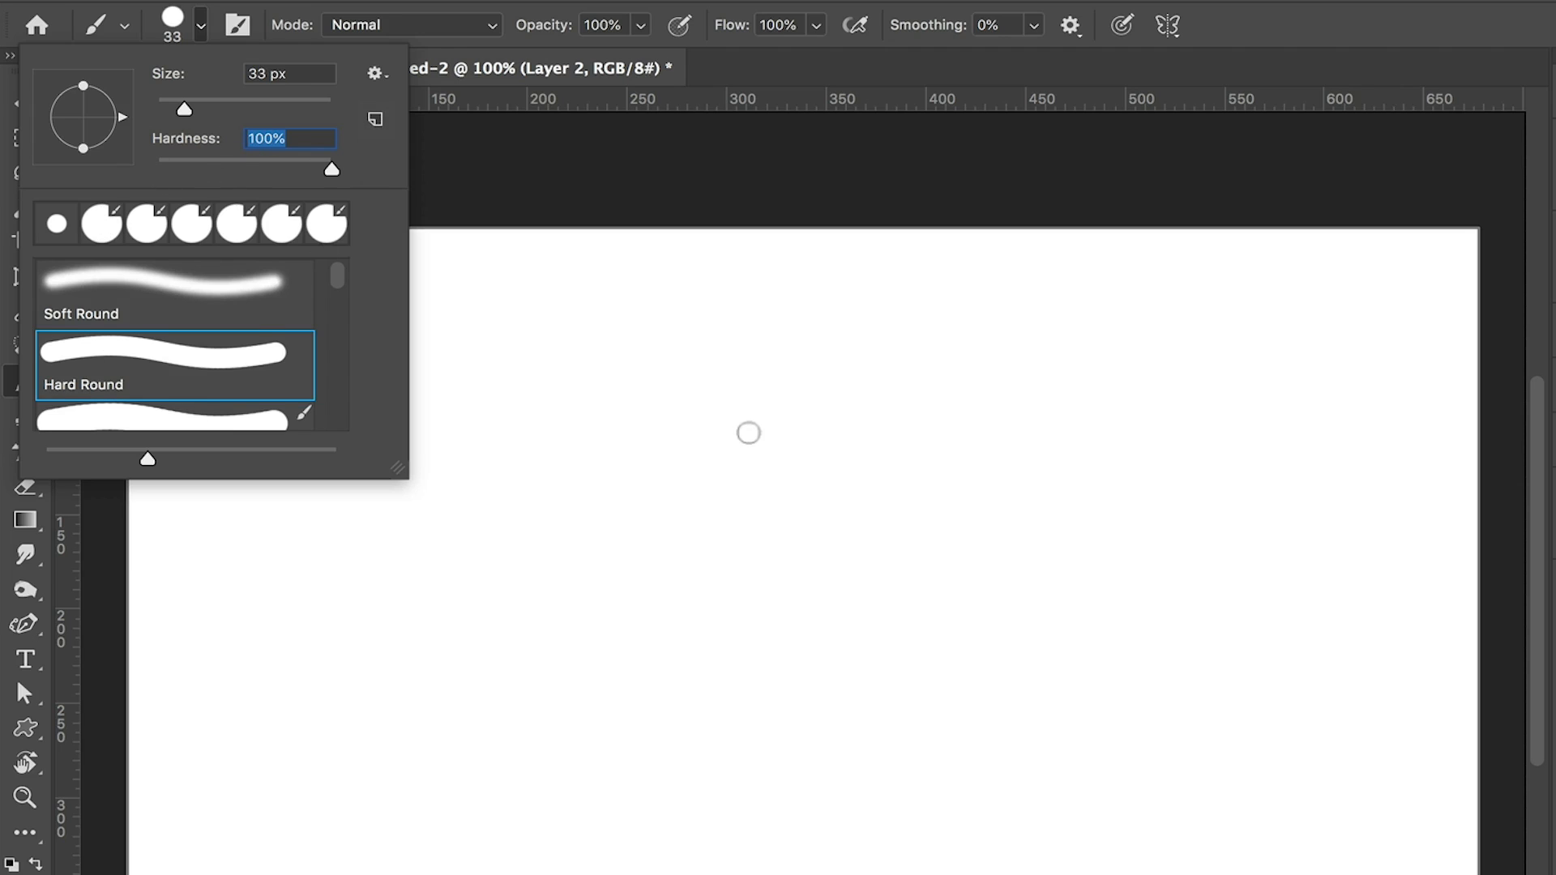
Paint a single magenta dot on Layer 2 and remove it with the 400 px Eraser.
right_click(749, 432)
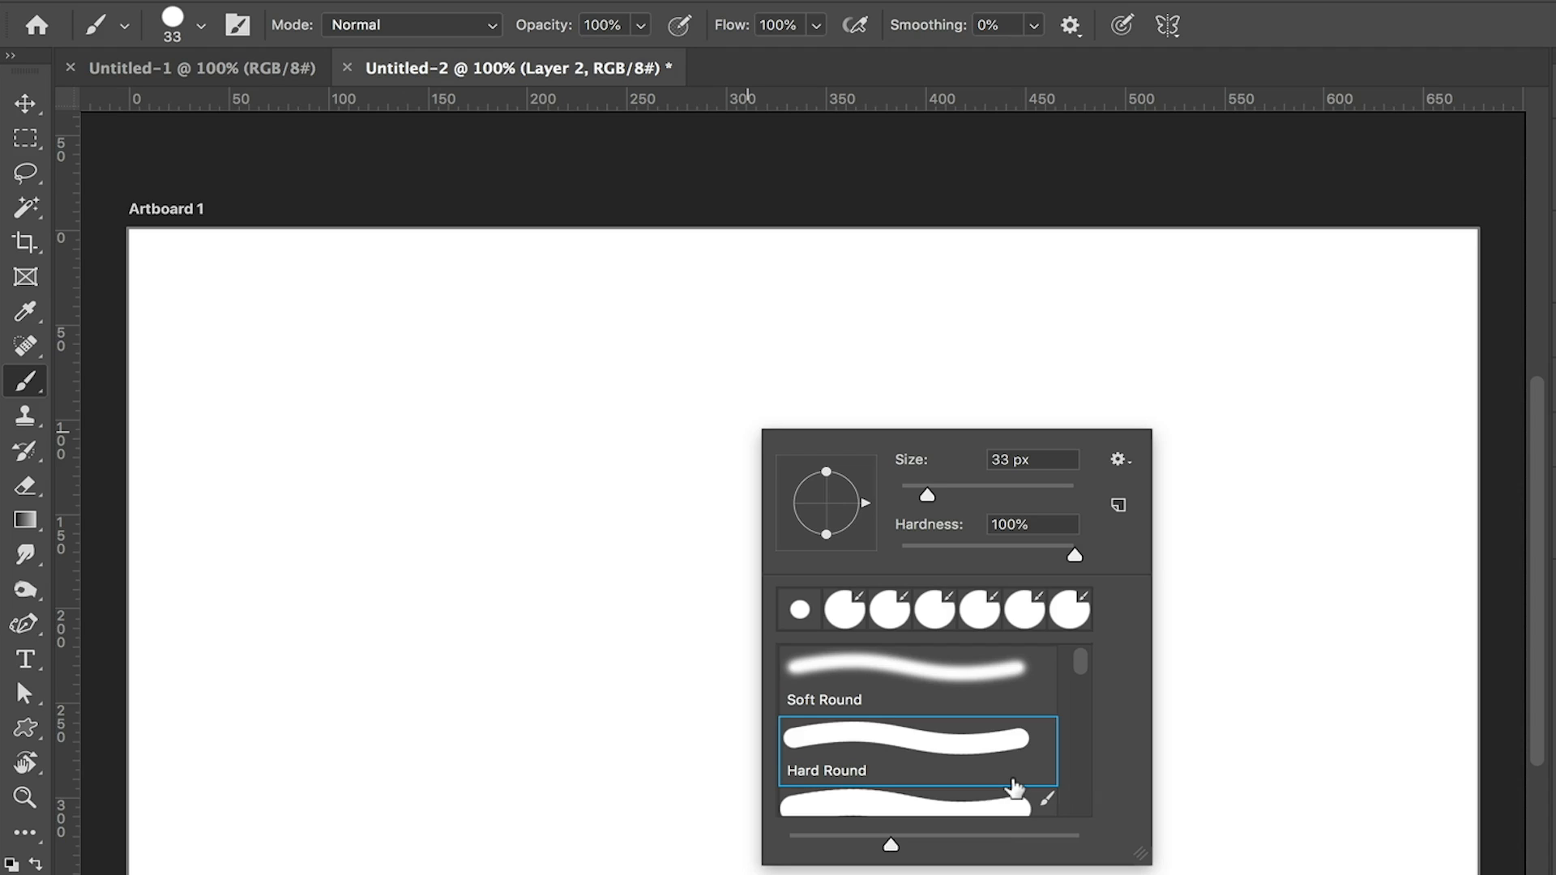
click(526, 506)
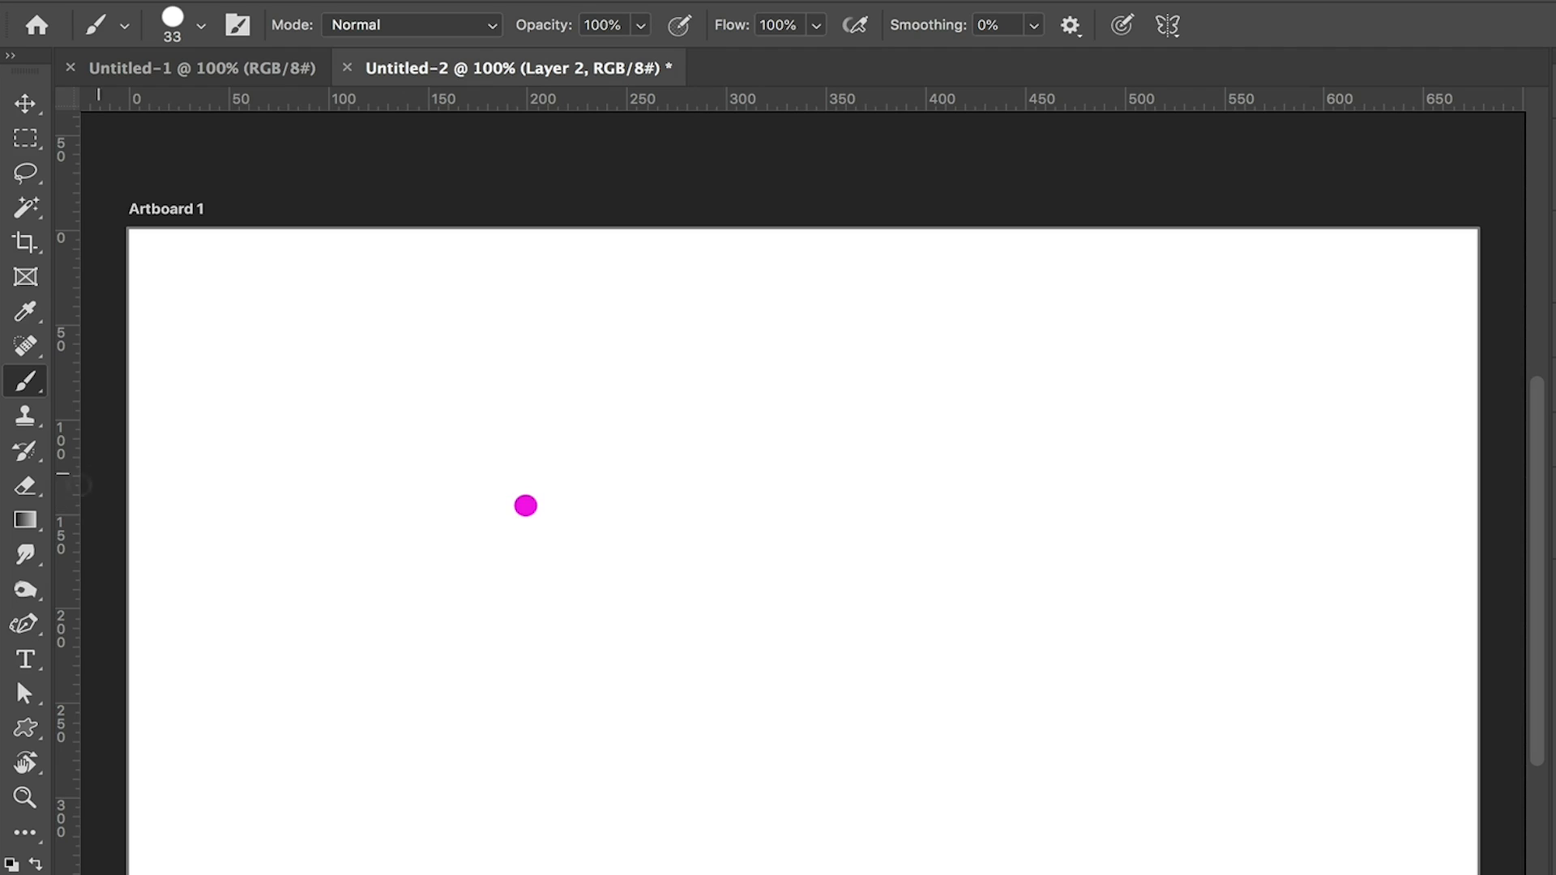
click(21, 496)
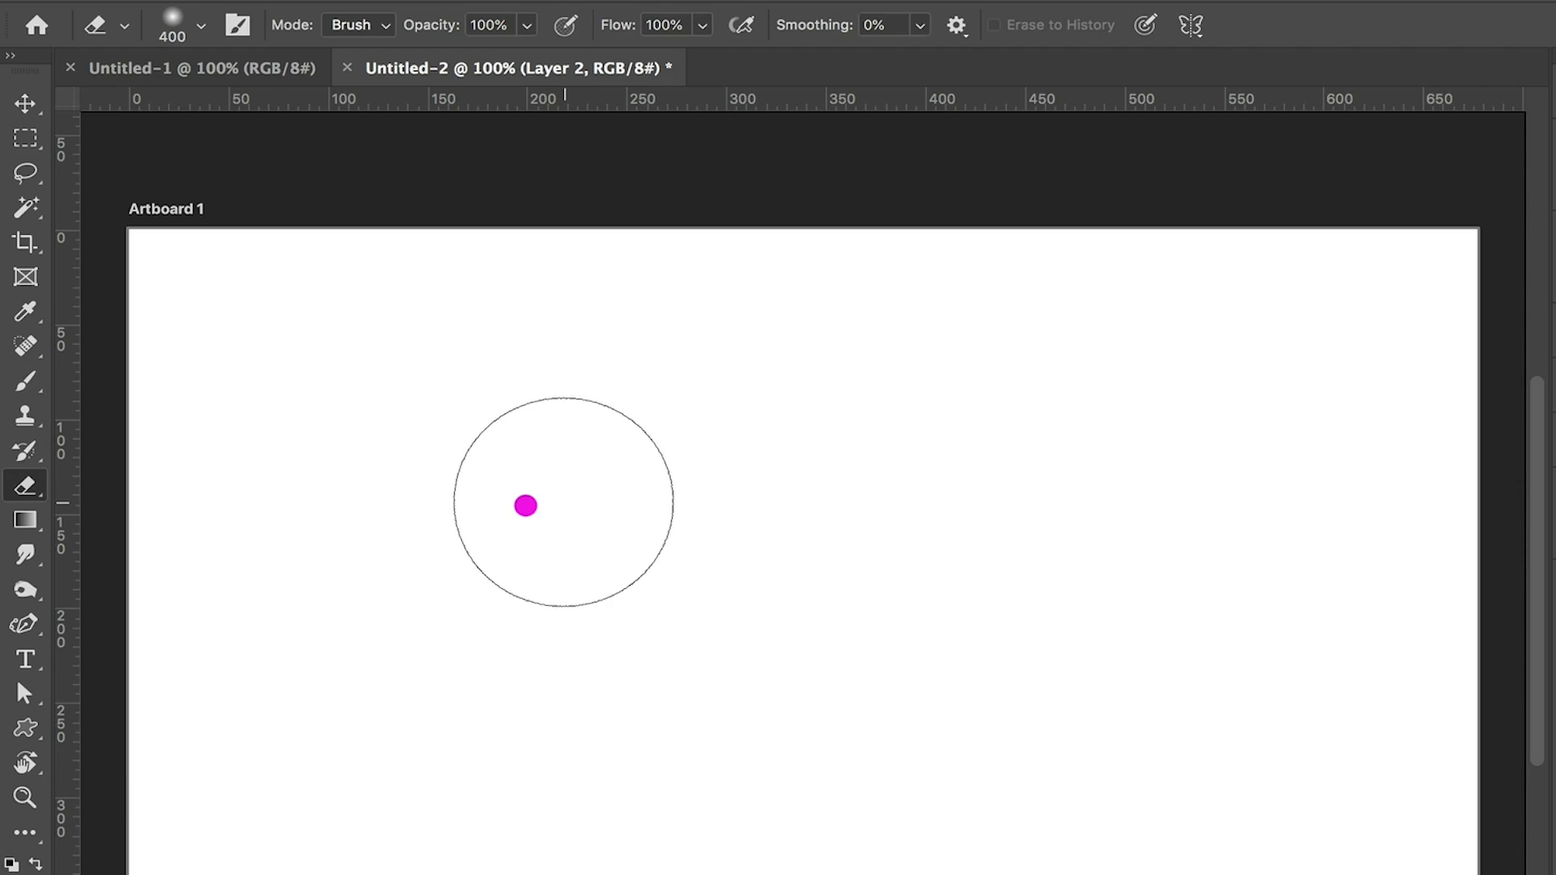
mouse_move(563, 501)
mouse_down()
mouse_move(533, 509)
mouse_move(504, 549)
mouse_up()
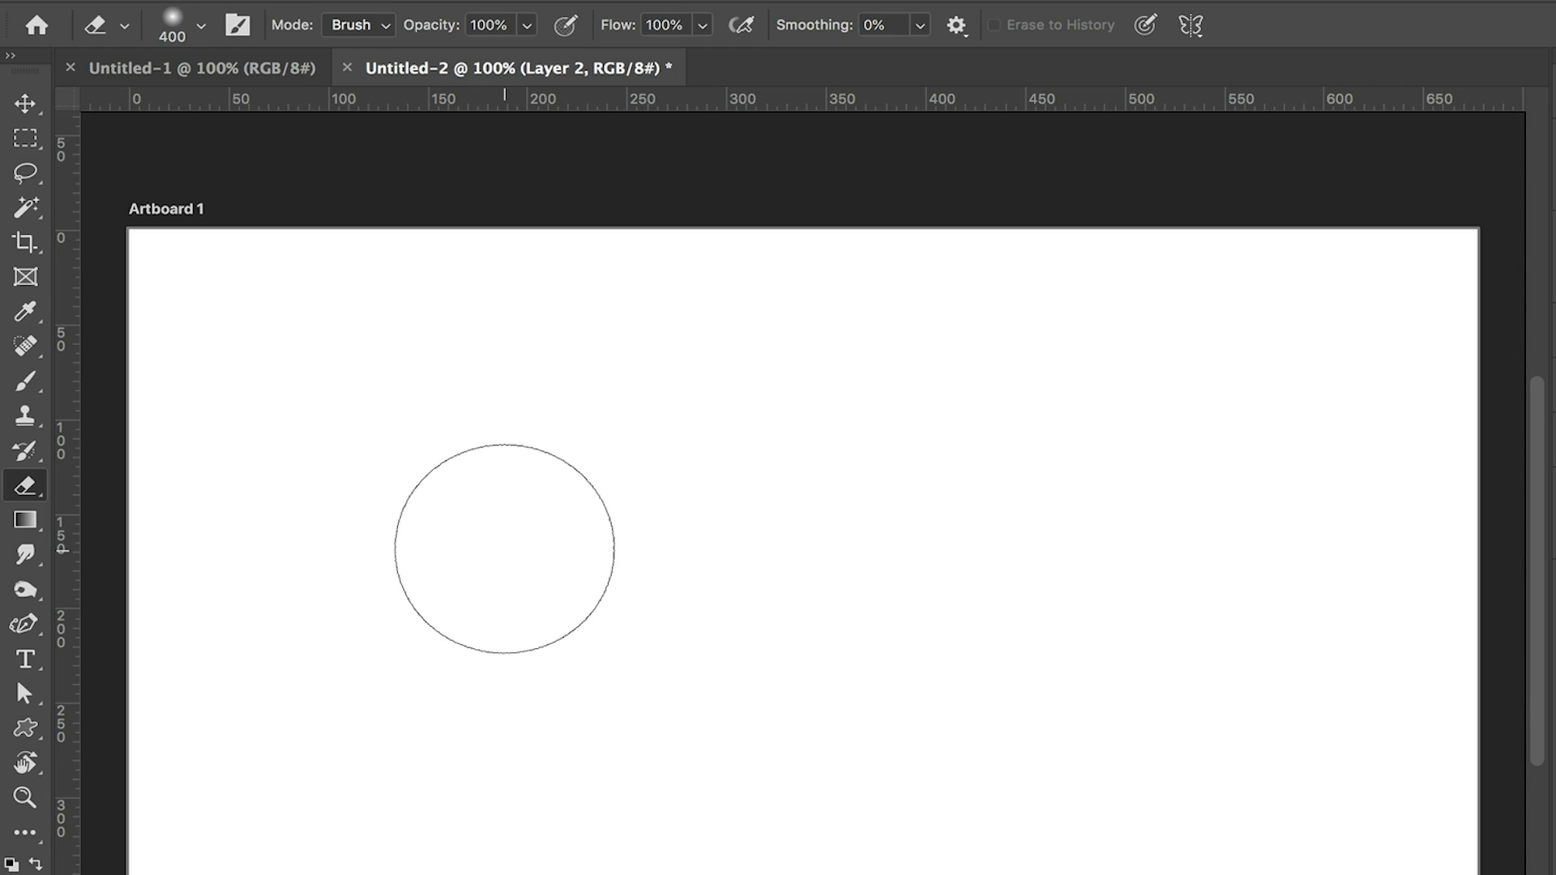
Return to the Brush tool, enlarge its tip in increments, and reduce it to 60 px.
key(b)
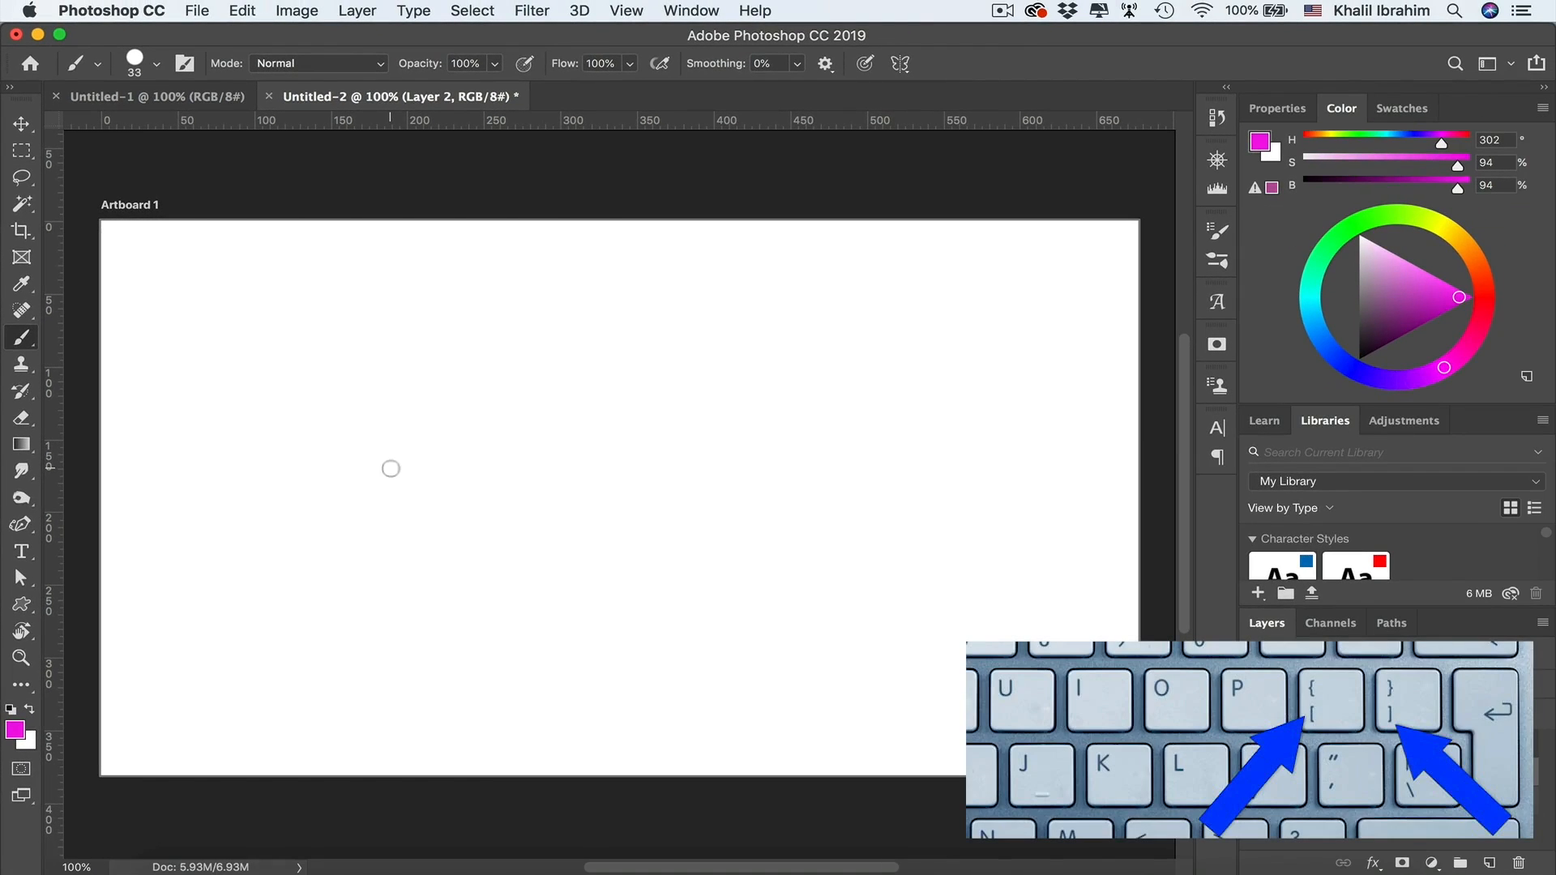
key(bracketright)
key(bracketright)
key(bracketright)
key(bracketright)
key(bracketright)
key(bracketright)
key(bracketright)
key(bracketright)
key(bracketright)
key(bracketright)
key(bracketright)
key(bracketright)
key(bracketleft)
key(bracketleft)
key(bracketleft)
key(bracketleft)
key(bracketleft)
key(bracketleft)
key(bracketleft)
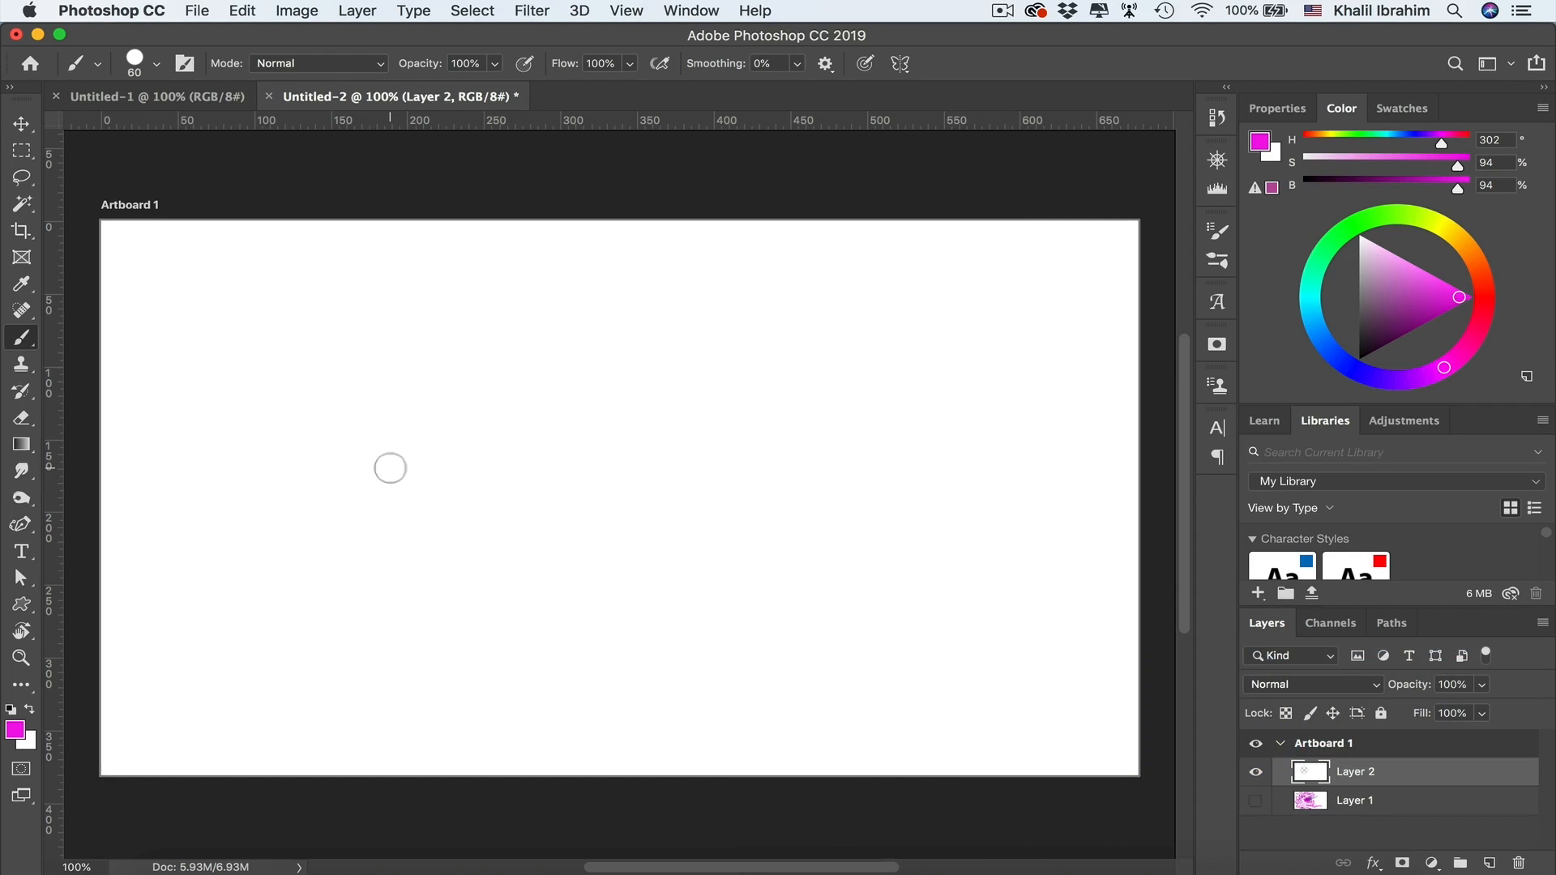
Lower the brush hardness to 0% and paint a soft, wavy magenta stroke across the upper part of the artboard.
right_click(390, 467)
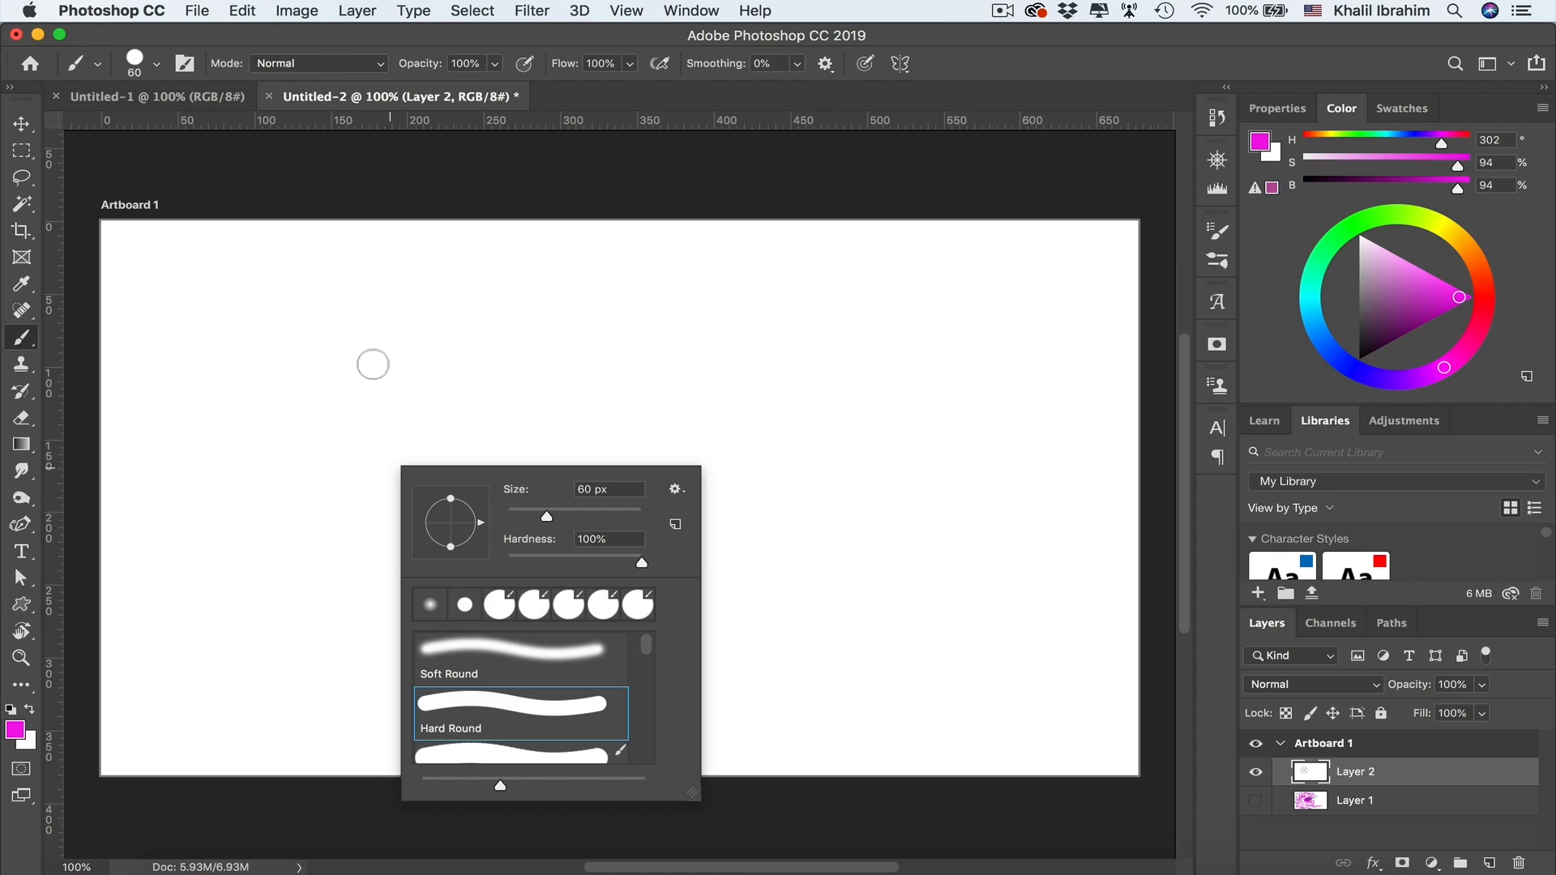
right_click(486, 517)
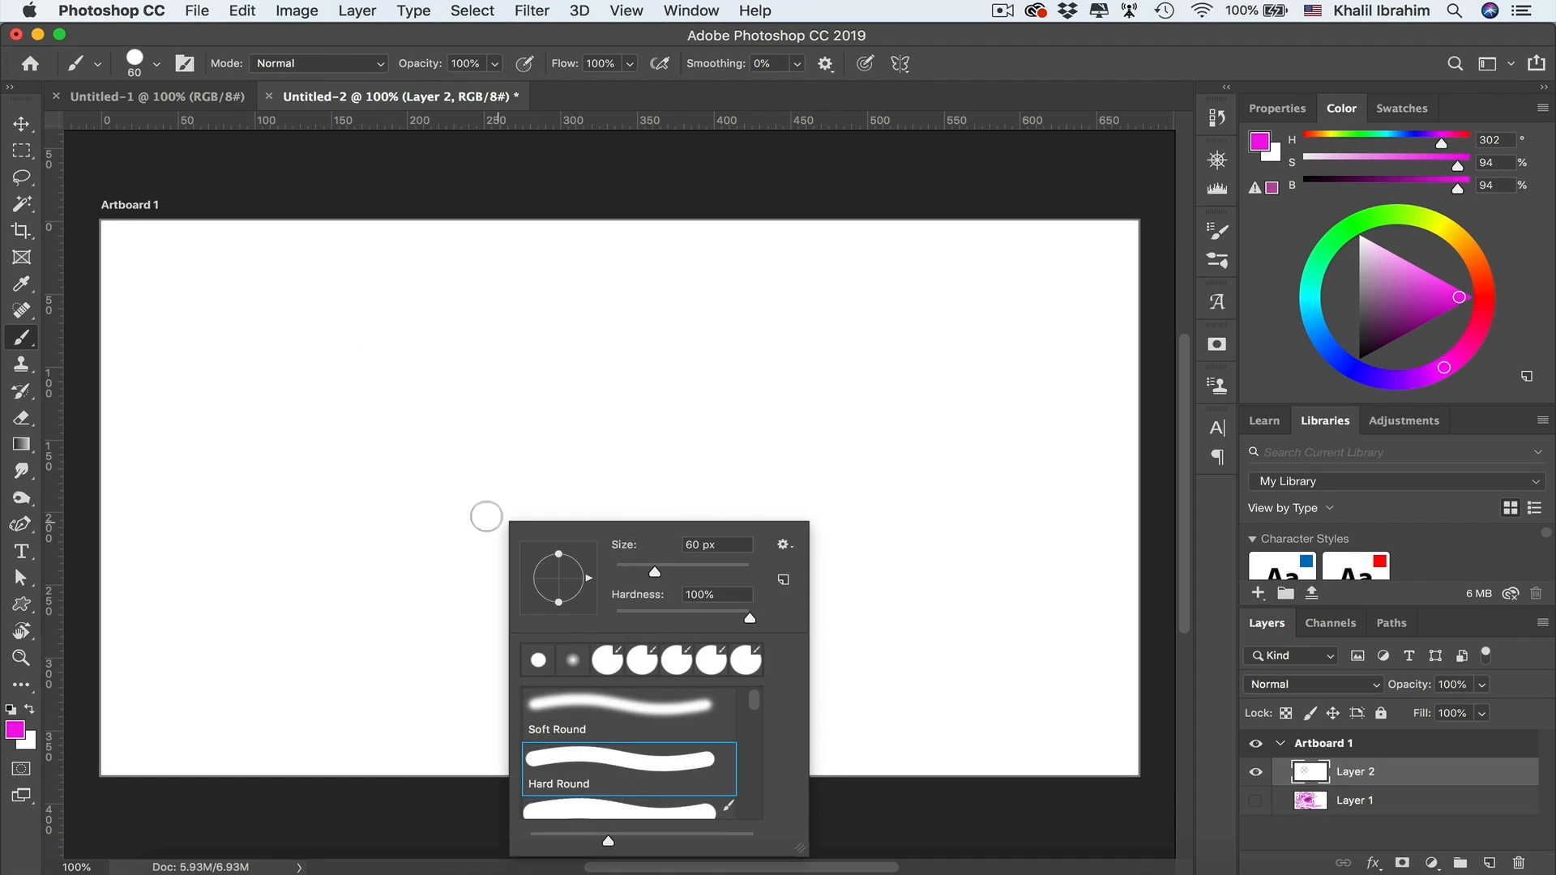
click(296, 817)
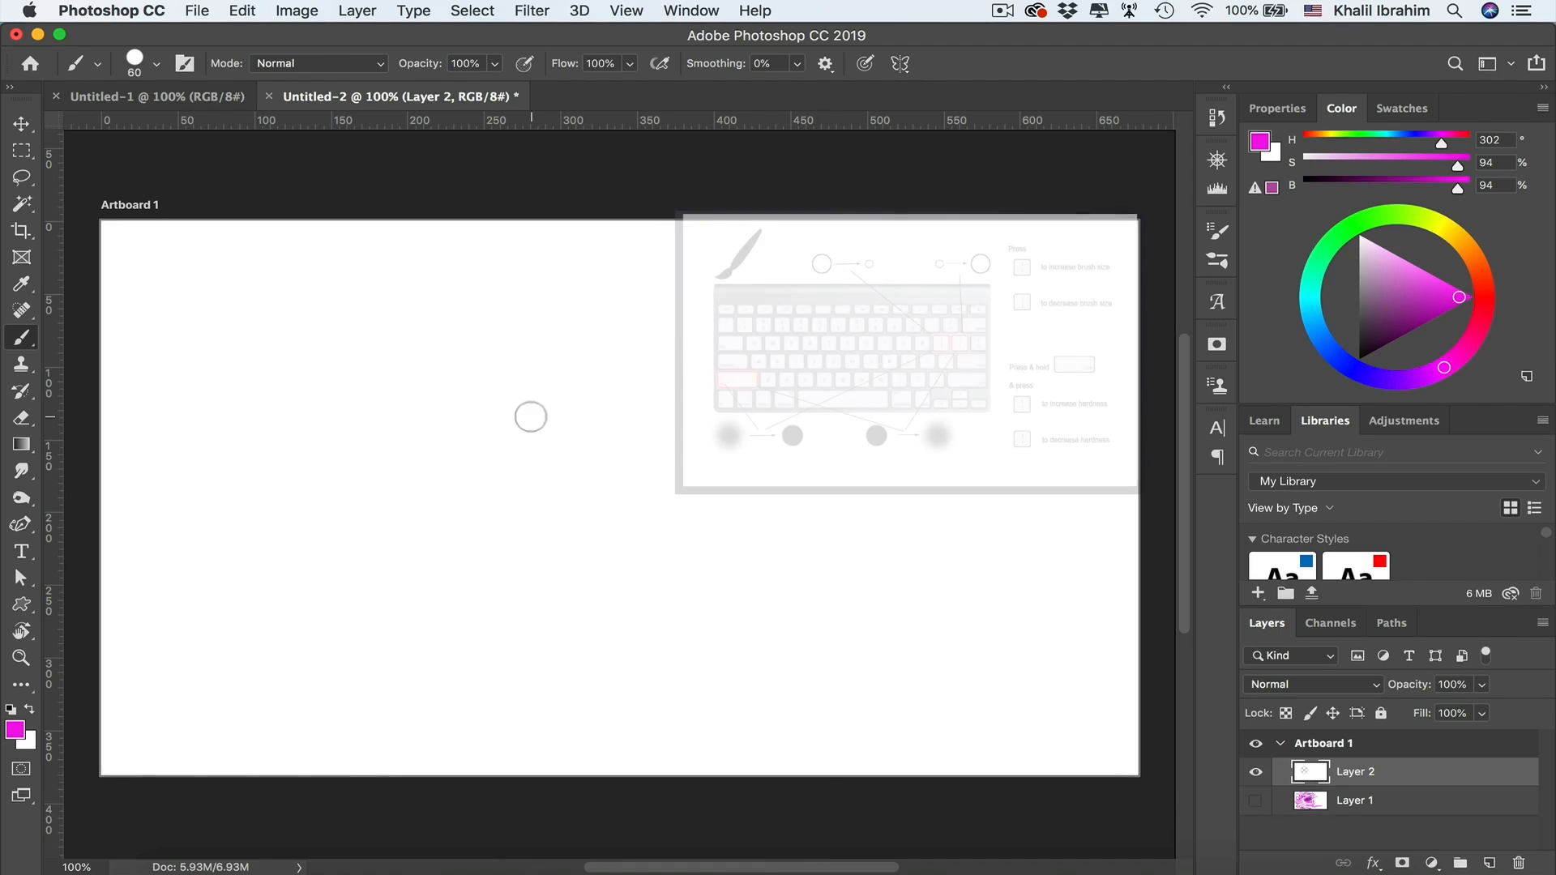
key(shift)
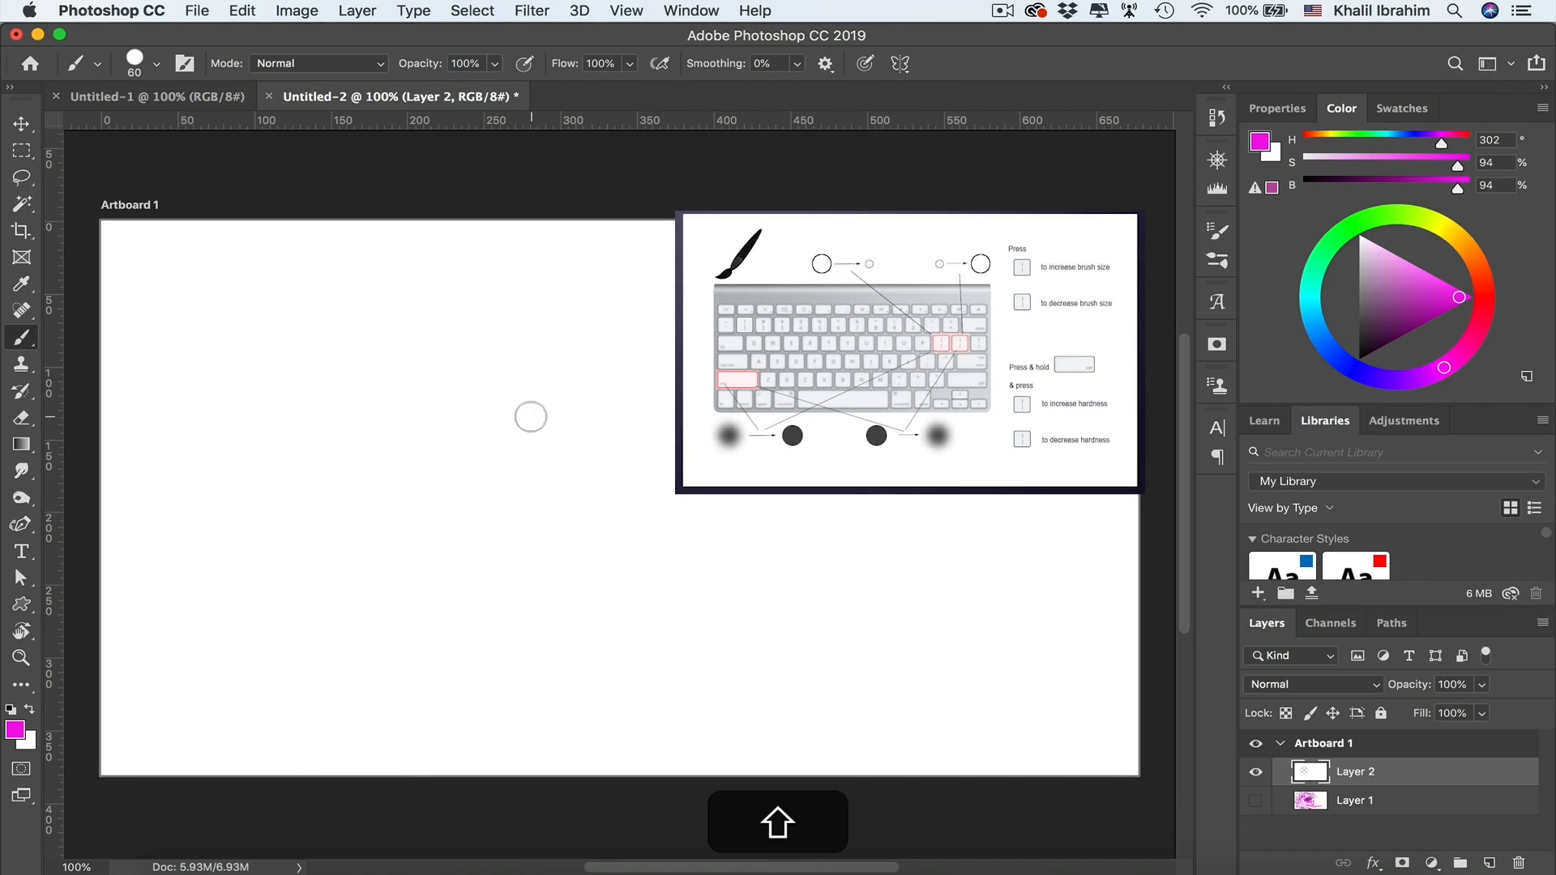
key(shift+bracketleft)
key(shift+bracketleft)
key(shift+bracketleft)
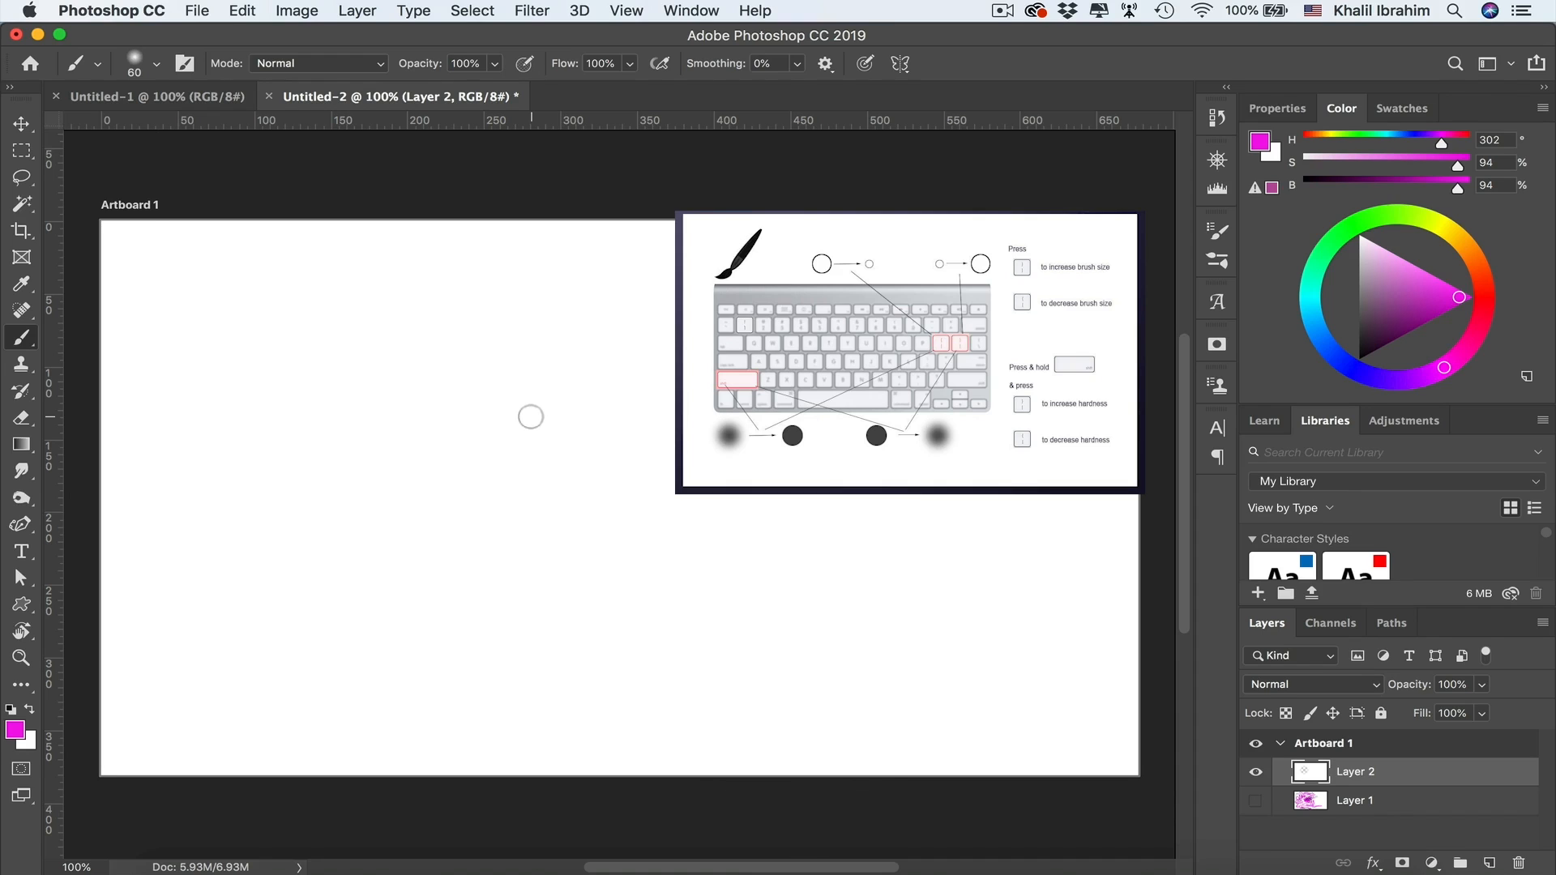
click(157, 60)
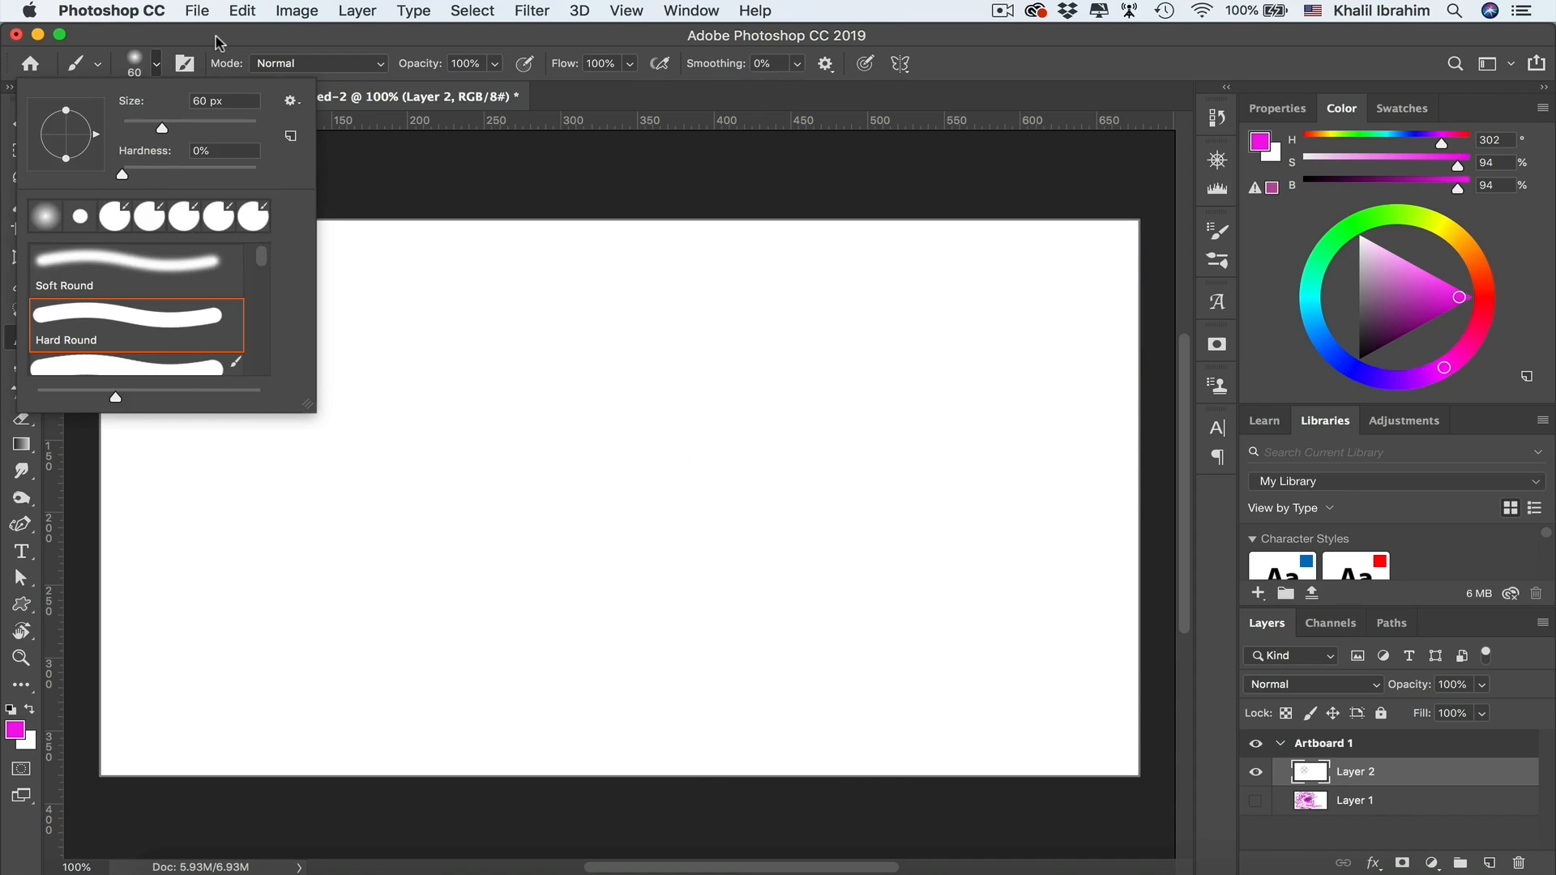
click(140, 69)
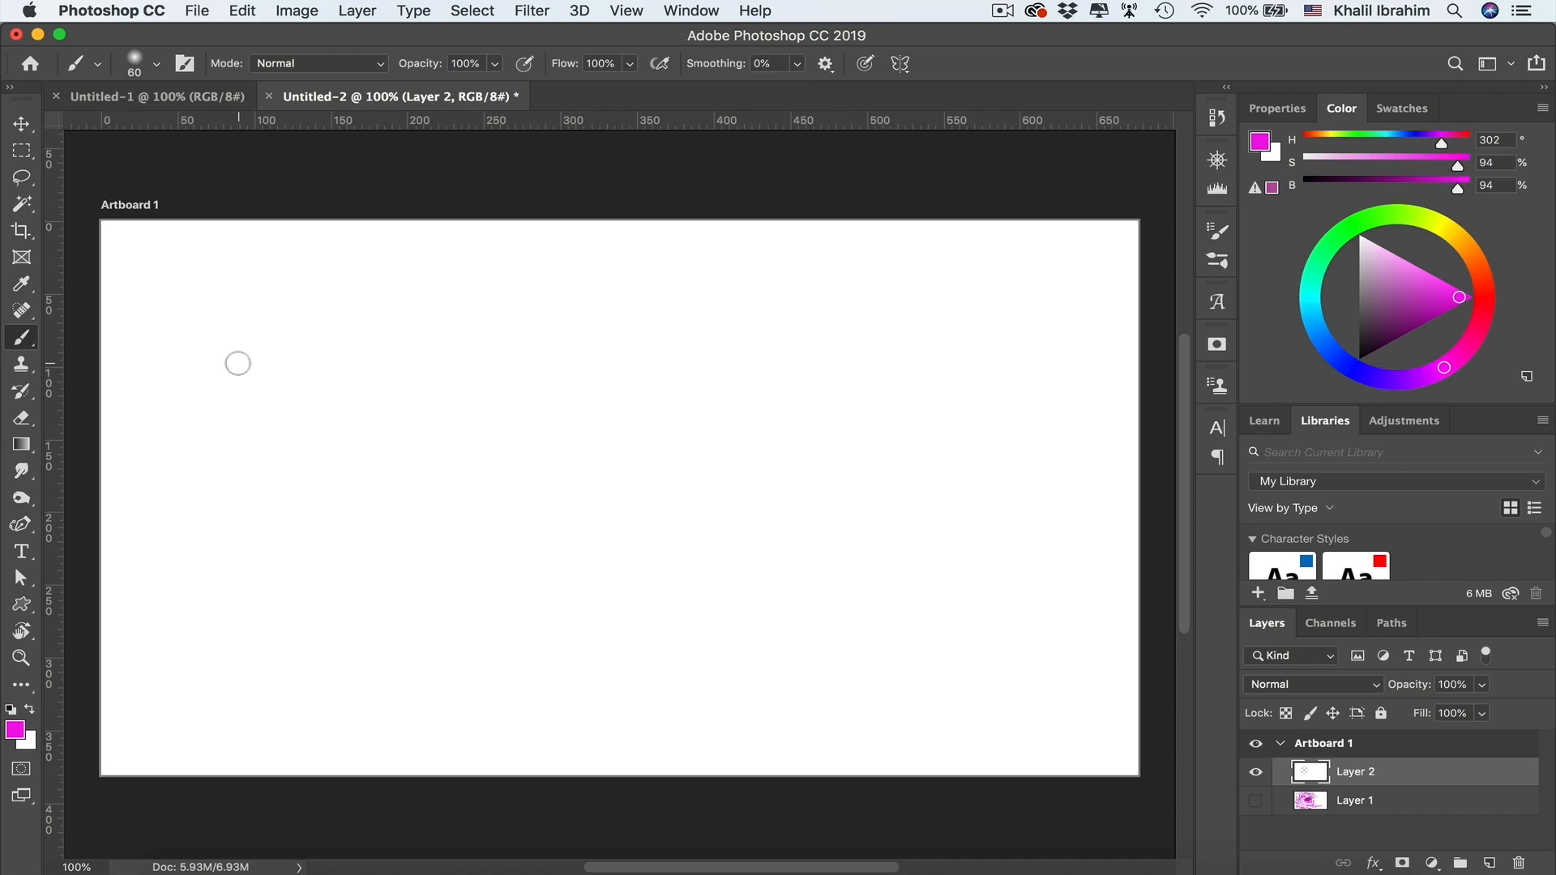
mouse_move(217, 448)
mouse_down()
mouse_move(267, 380)
mouse_move(566, 387)
mouse_move(840, 343)
mouse_up()
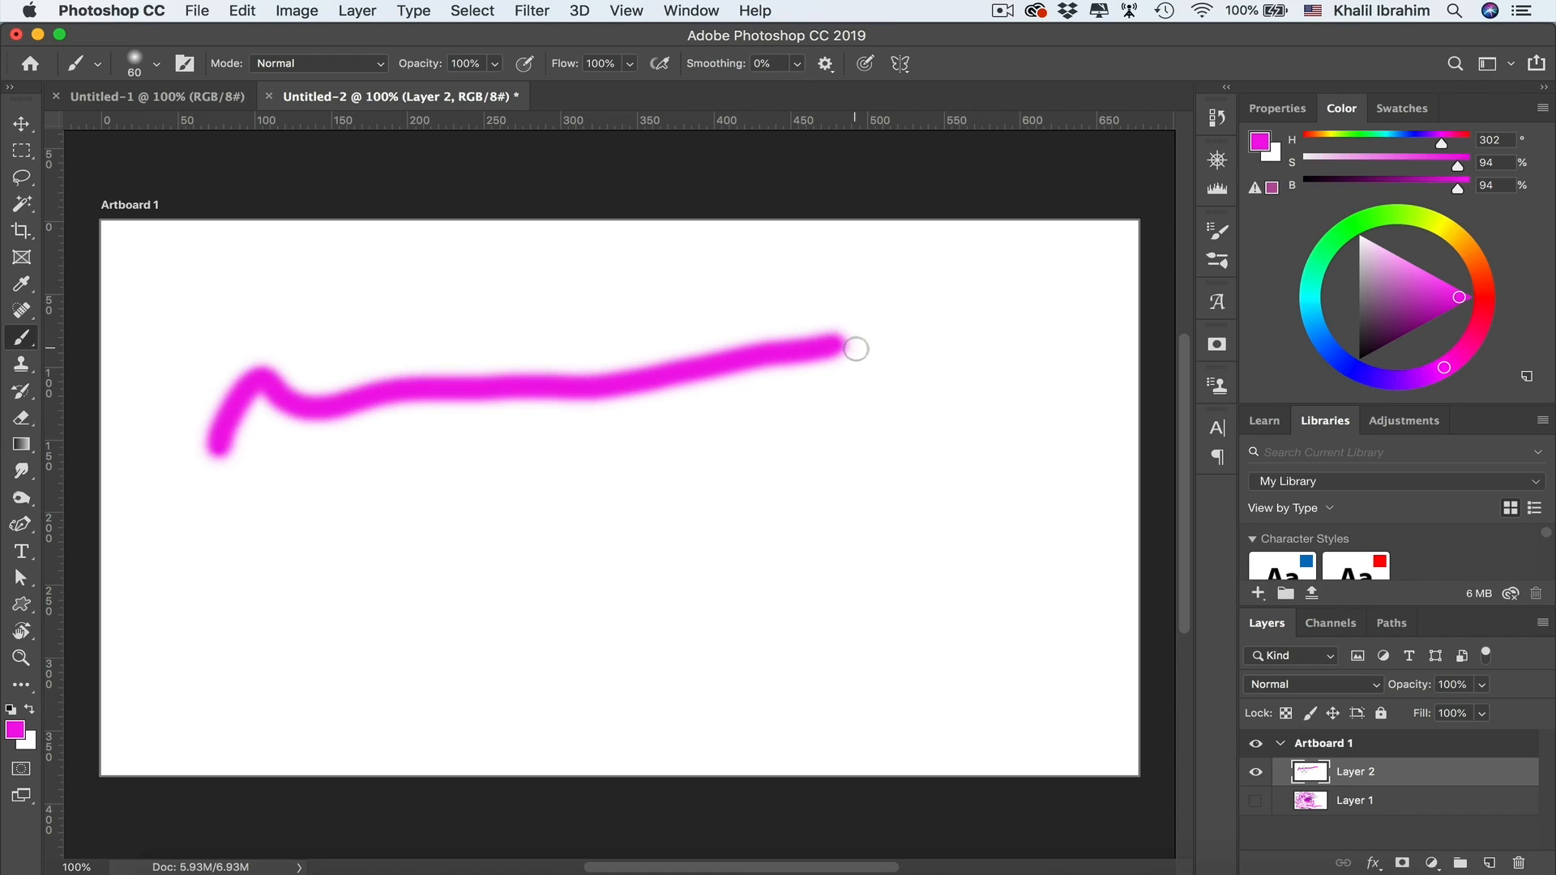
Raise the brush hardness to 100% and paint a hard-edged magenta stroke below the soft one.
key(shift)
key(shift+bracketright)
key(shift+bracketright)
key(shift+bracketright)
key(shift+bracketright)
mouse_move(229, 529)
mouse_down()
mouse_move(253, 492)
mouse_move(891, 434)
mouse_up()
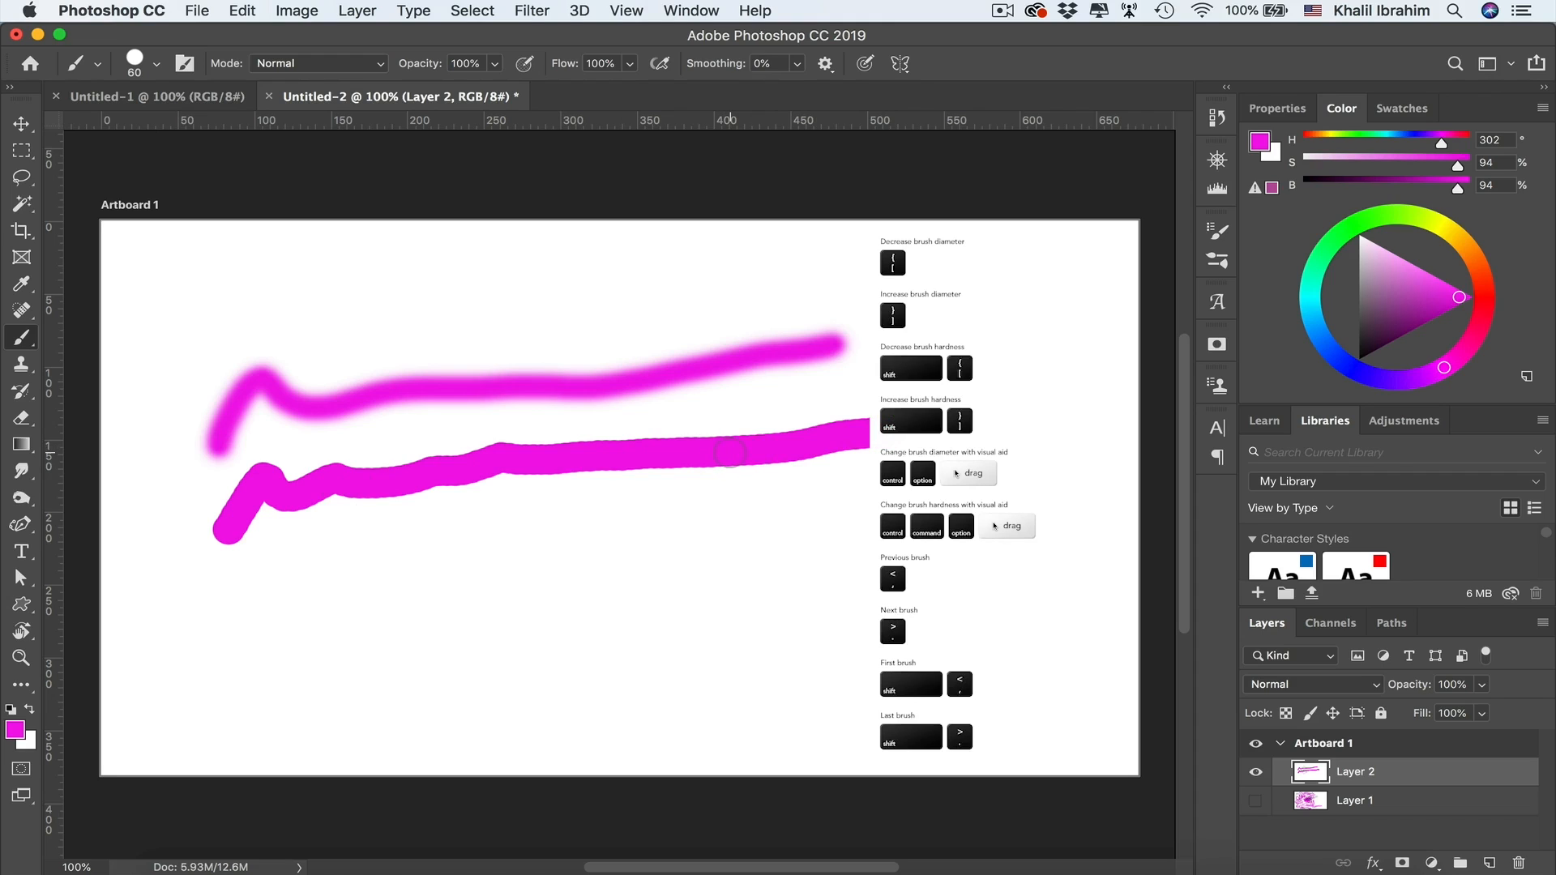
Enlarge the brush to 374 px with the on-canvas diameter preview, and reduce it in increments to 90 px.
key(ctrl+alt)
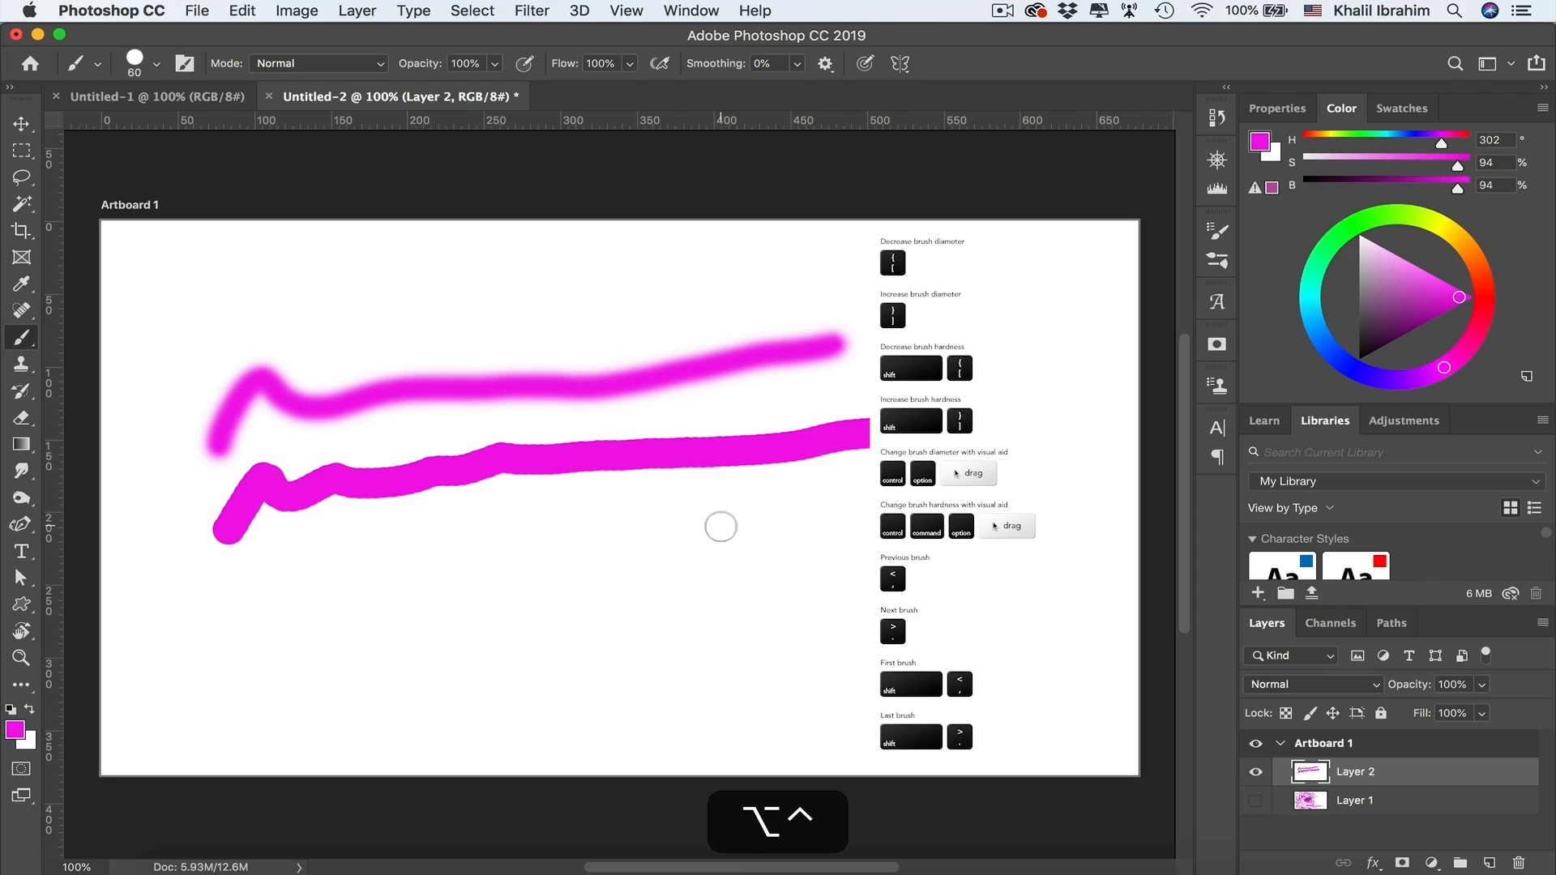
ctrl+alt+click(719, 526)
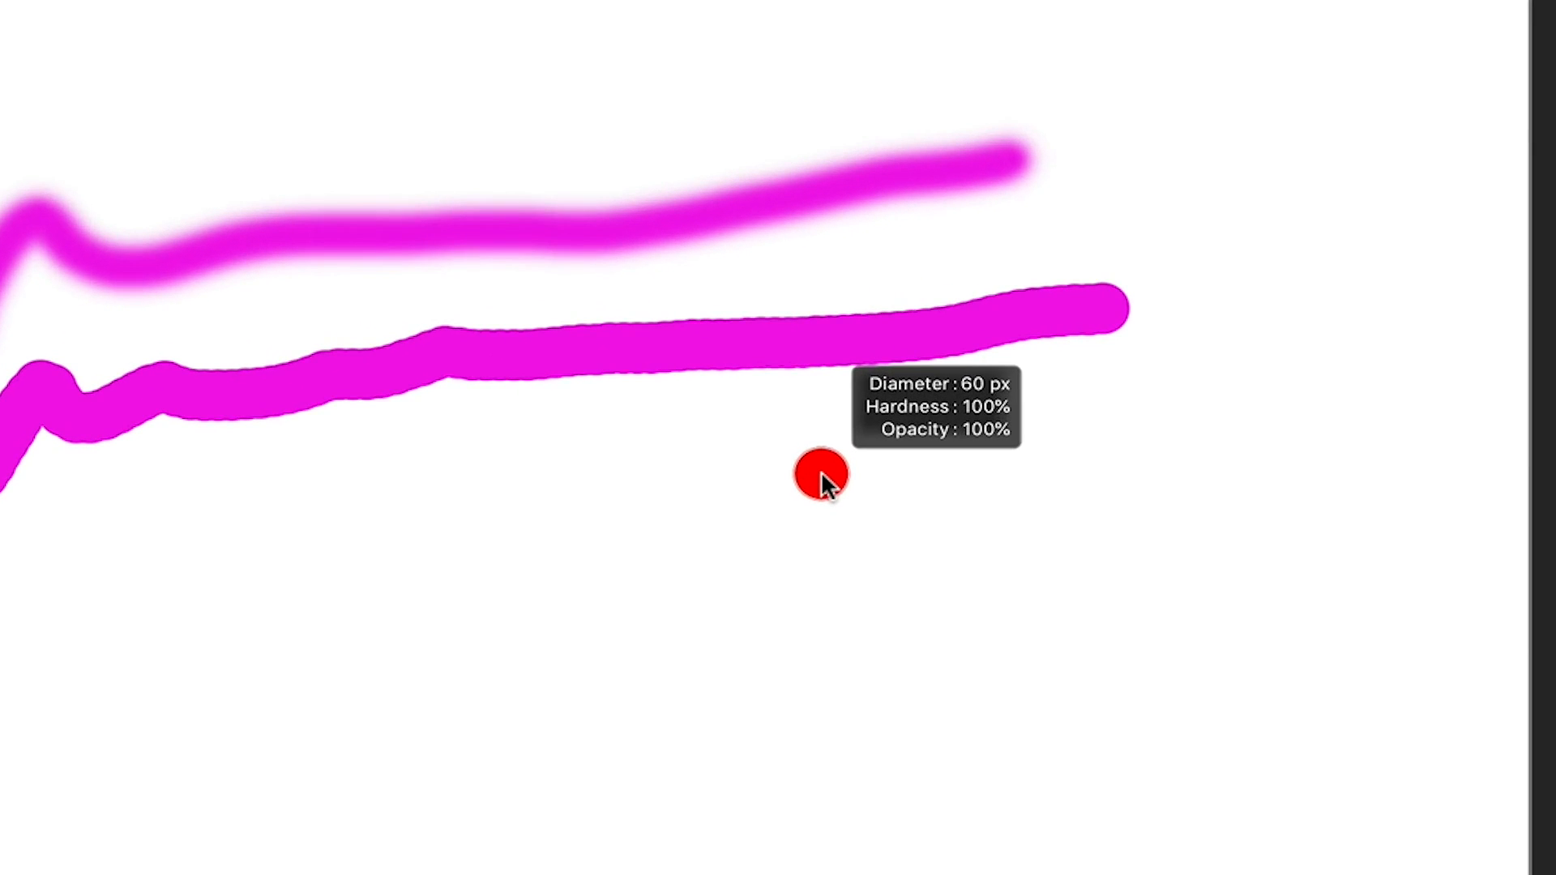
mouse_move(820, 473)
mouse_down()
mouse_move(993, 479)
mouse_move(769, 478)
mouse_move(981, 469)
mouse_move(778, 469)
mouse_move(963, 464)
mouse_move(927, 458)
mouse_move(933, 236)
mouse_move(916, 105)
mouse_move(877, 661)
mouse_move(929, 659)
mouse_up()
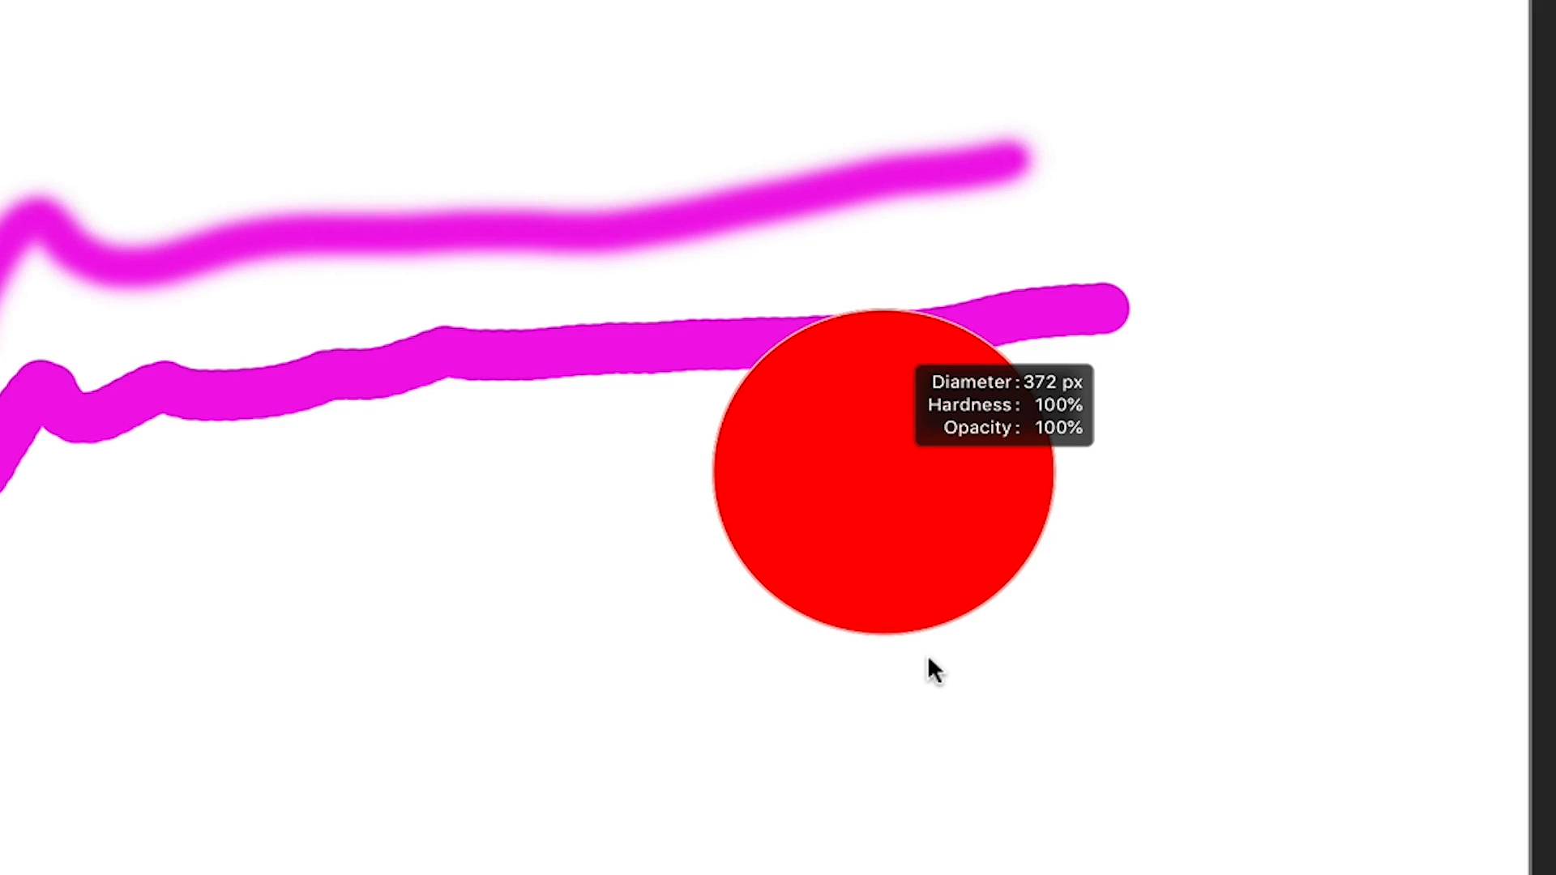
drag(925, 654, 928, 656)
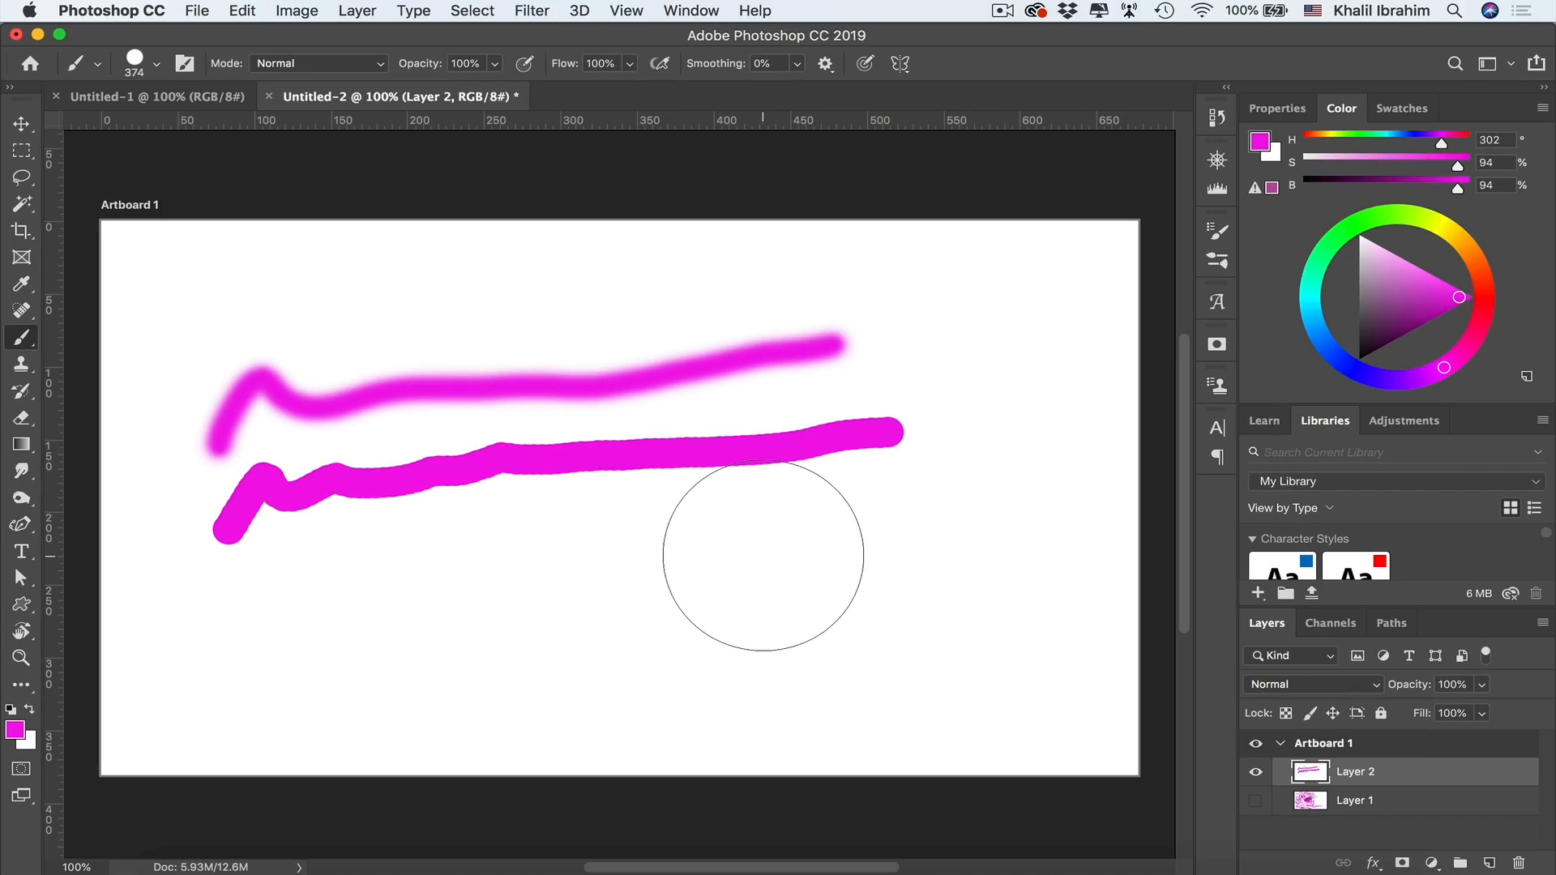
key(bracketleft)
key(bracketleft)
key(bracketleft)
key(bracketleft)
key(bracketleft)
key(bracketleft)
key(bracketleft)
key(bracketleft)
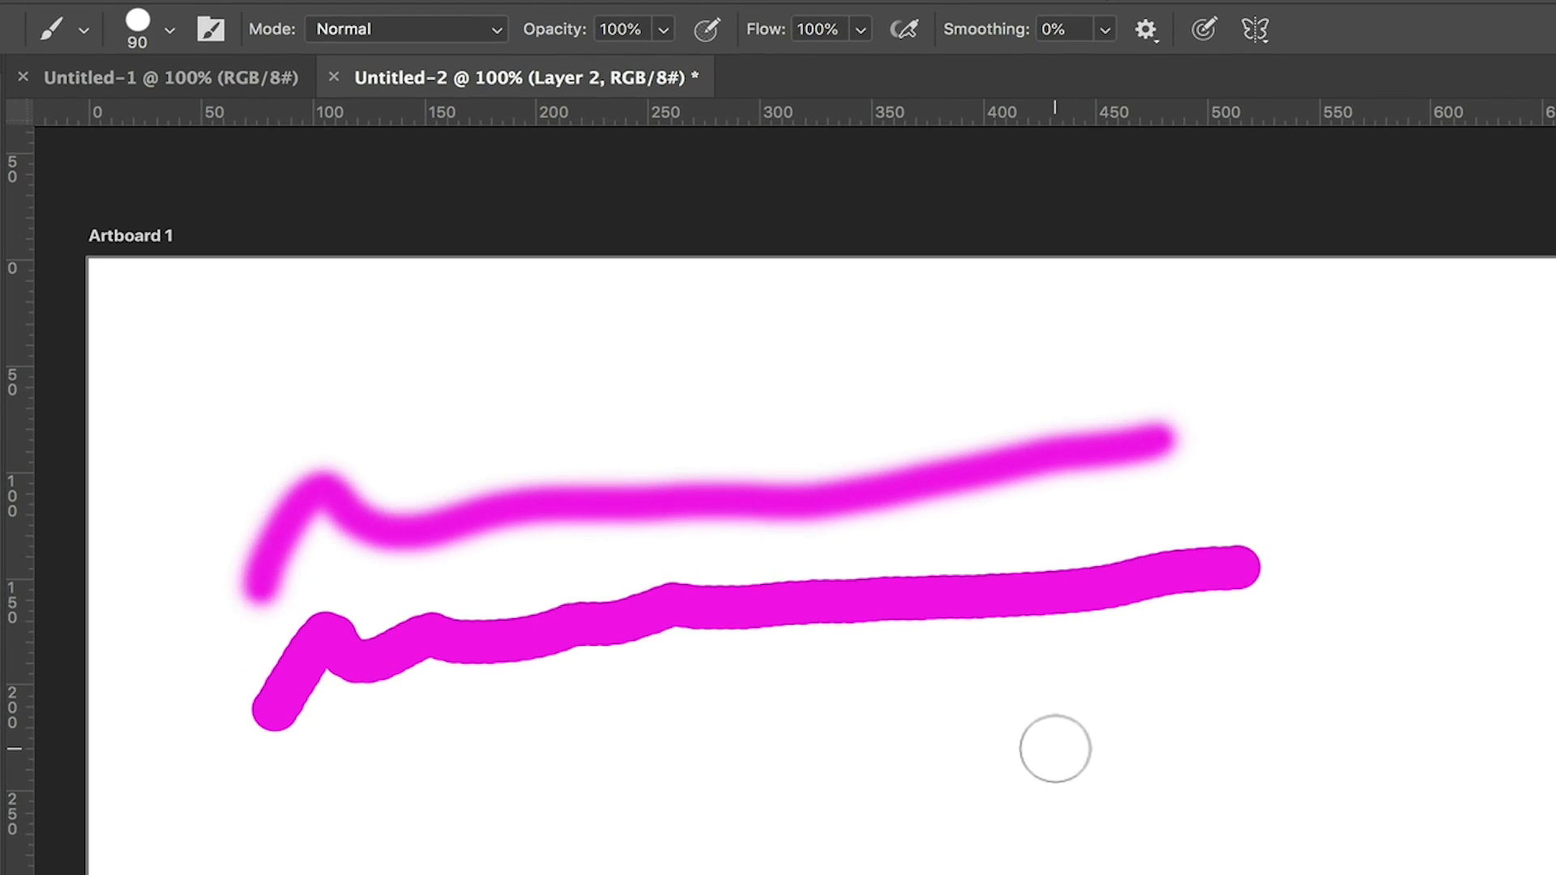
Set the brush blending mode to Multiply and paint several overlapping magenta strokes across and below the hard-edged stroke.
click(479, 29)
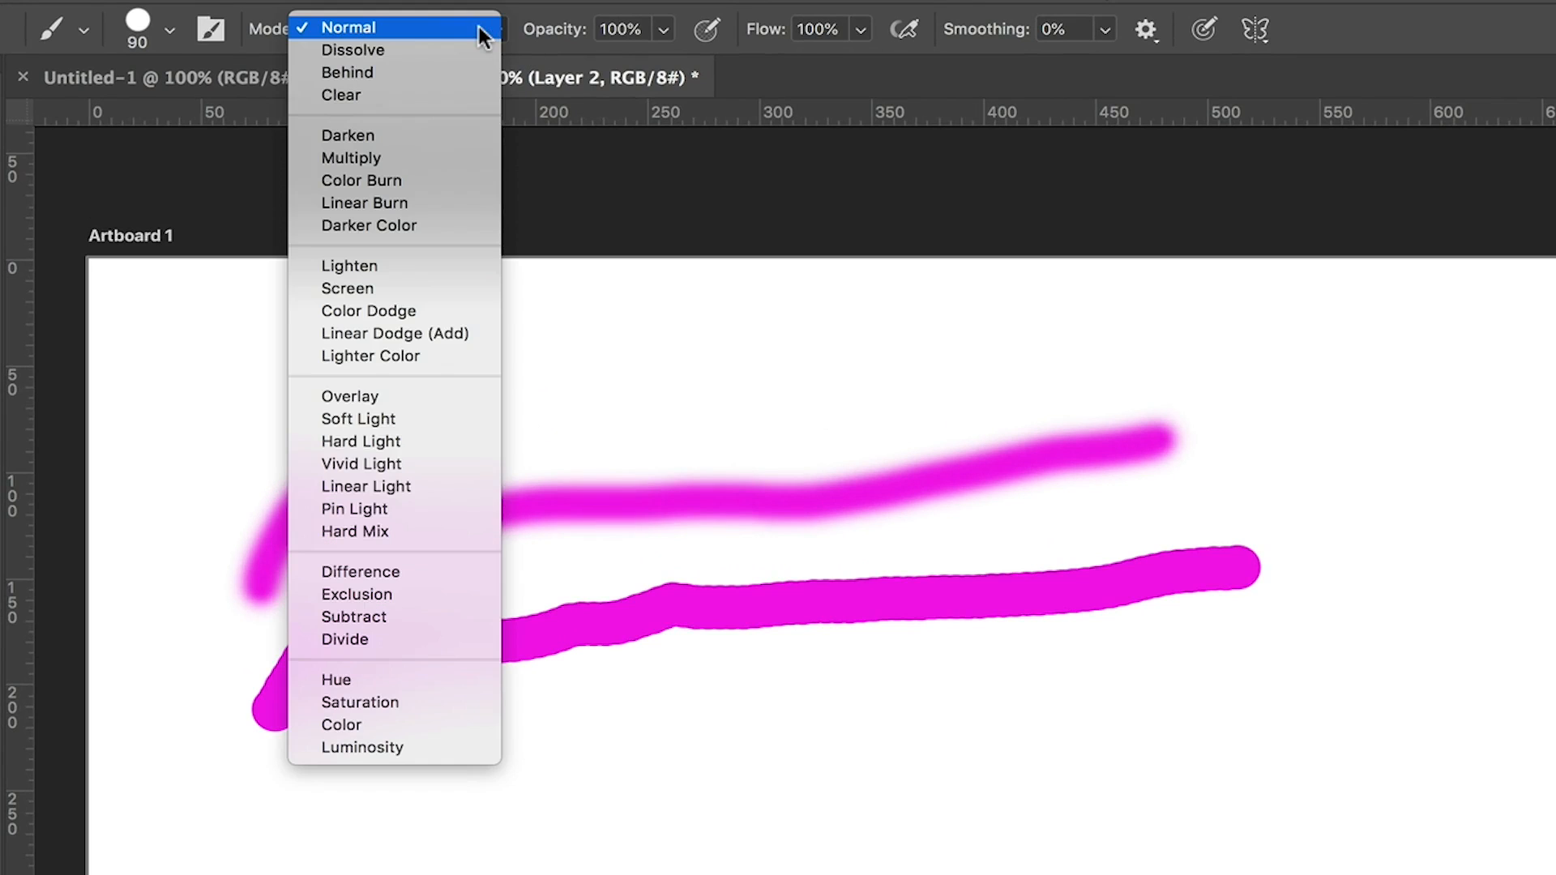
click(410, 159)
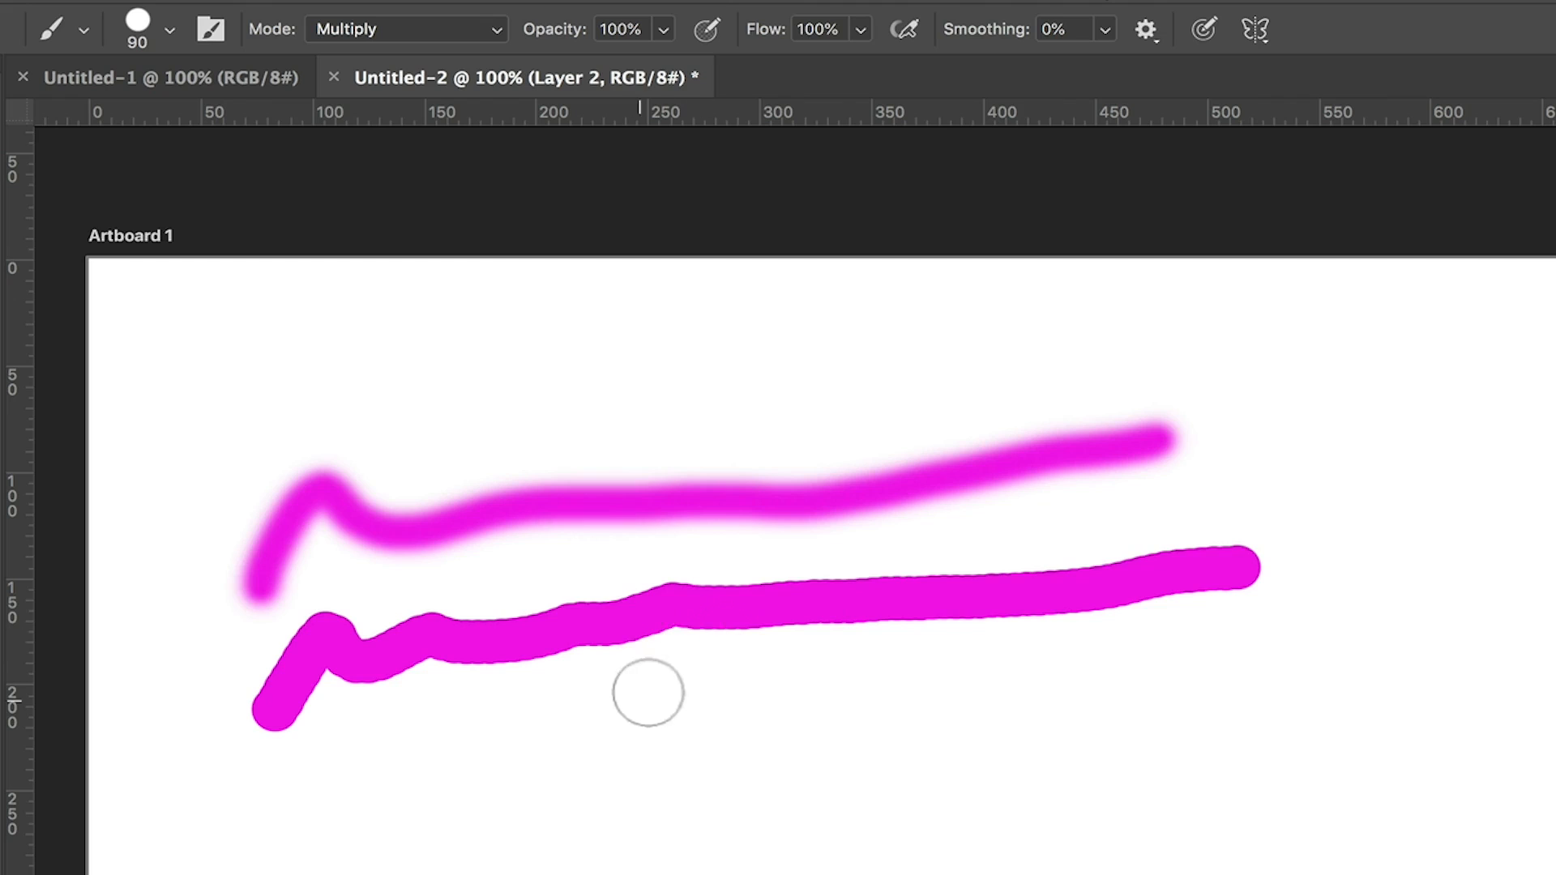
drag(639, 701, 899, 720)
drag(733, 740, 1142, 668)
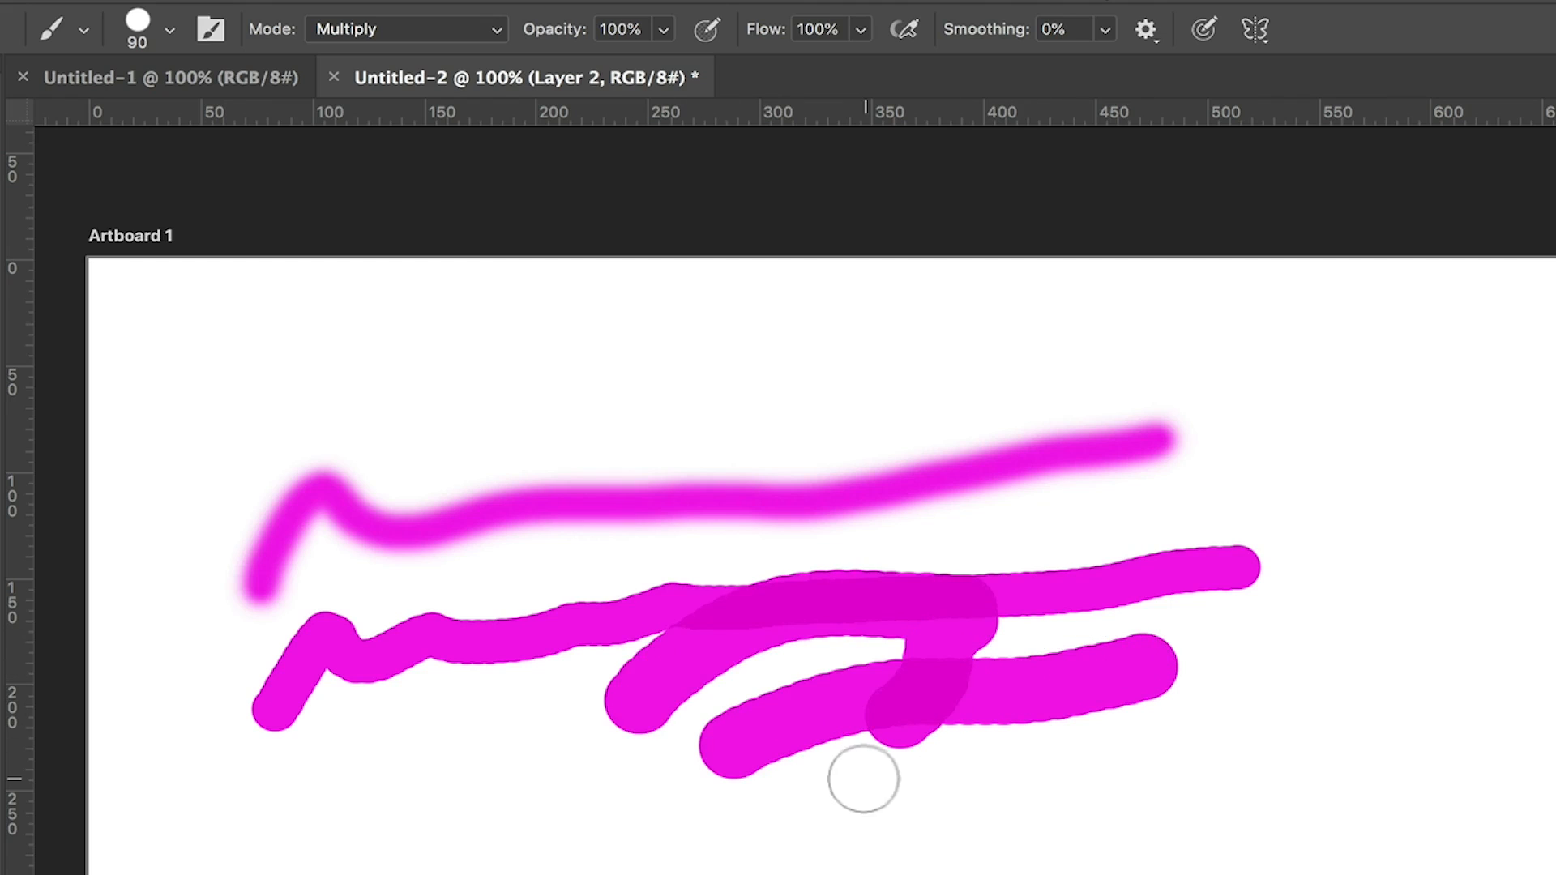
mouse_move(810, 789)
mouse_down()
mouse_move(1122, 652)
mouse_move(1059, 764)
mouse_move(953, 674)
mouse_move(952, 766)
mouse_up()
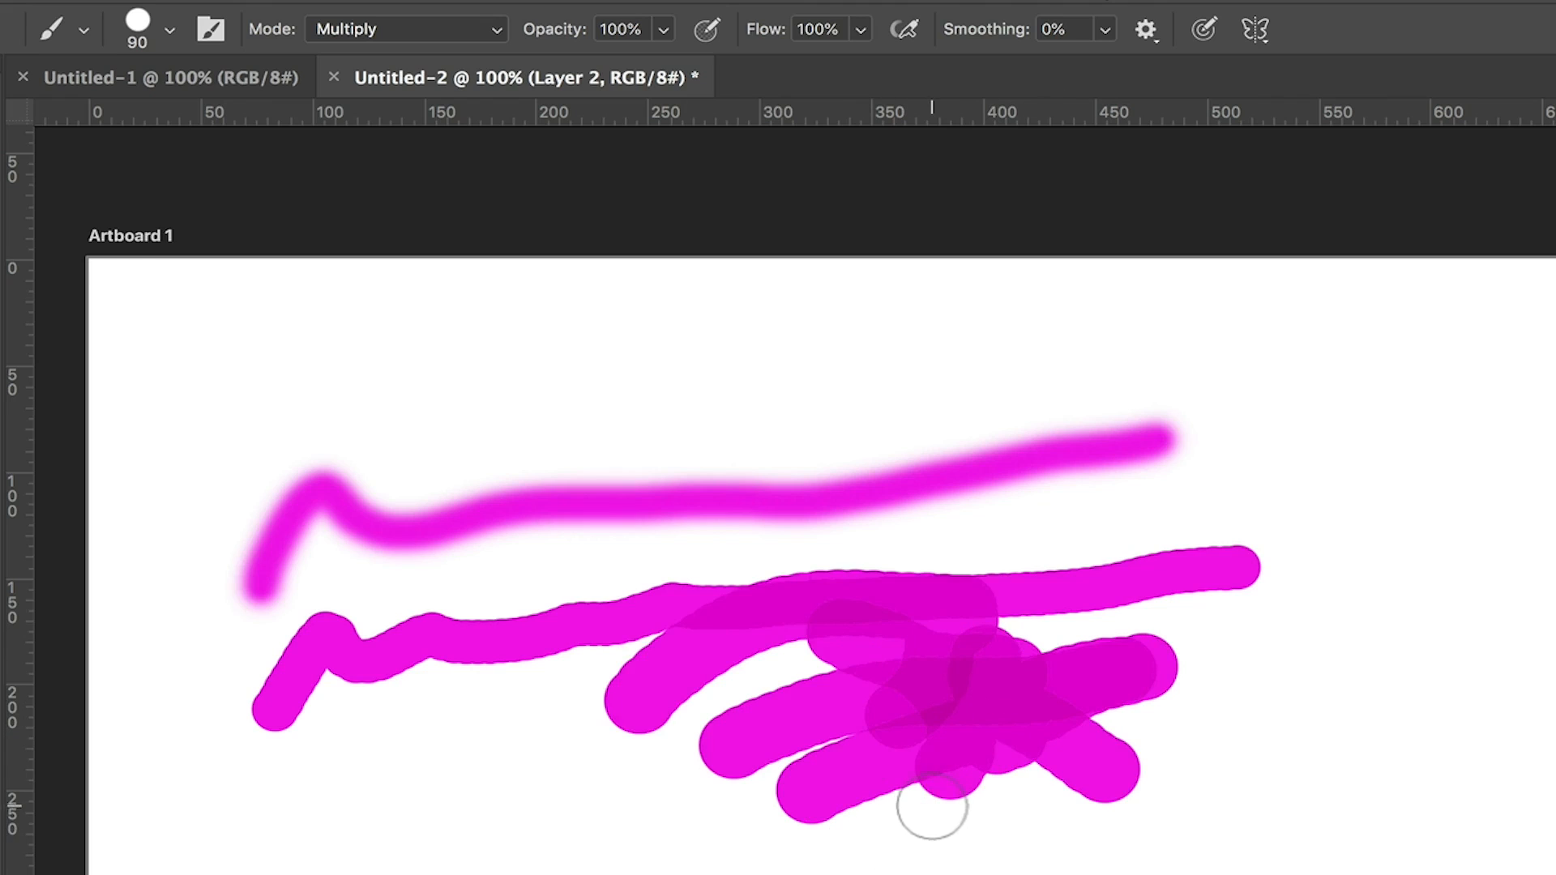
Set the brush opacity to 47% and paint overlapping semi-transparent strokes below and across the Multiply strokes.
click(665, 31)
drag(595, 65, 586, 63)
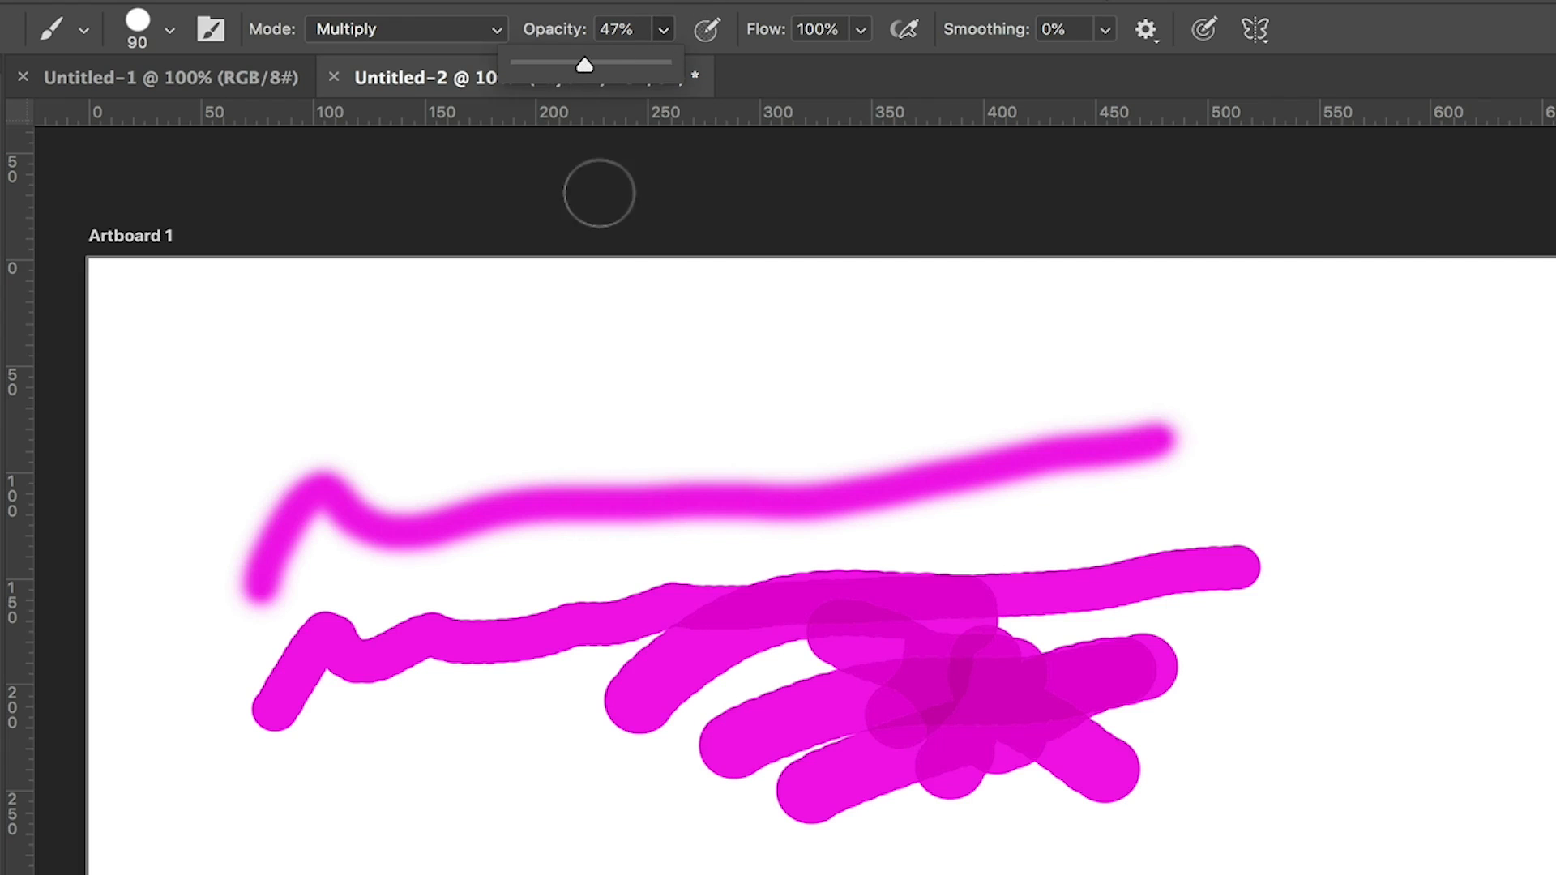
drag(1019, 795, 689, 874)
drag(665, 807, 1102, 750)
mouse_move(1007, 813)
mouse_down()
mouse_move(579, 771)
mouse_move(503, 787)
mouse_up()
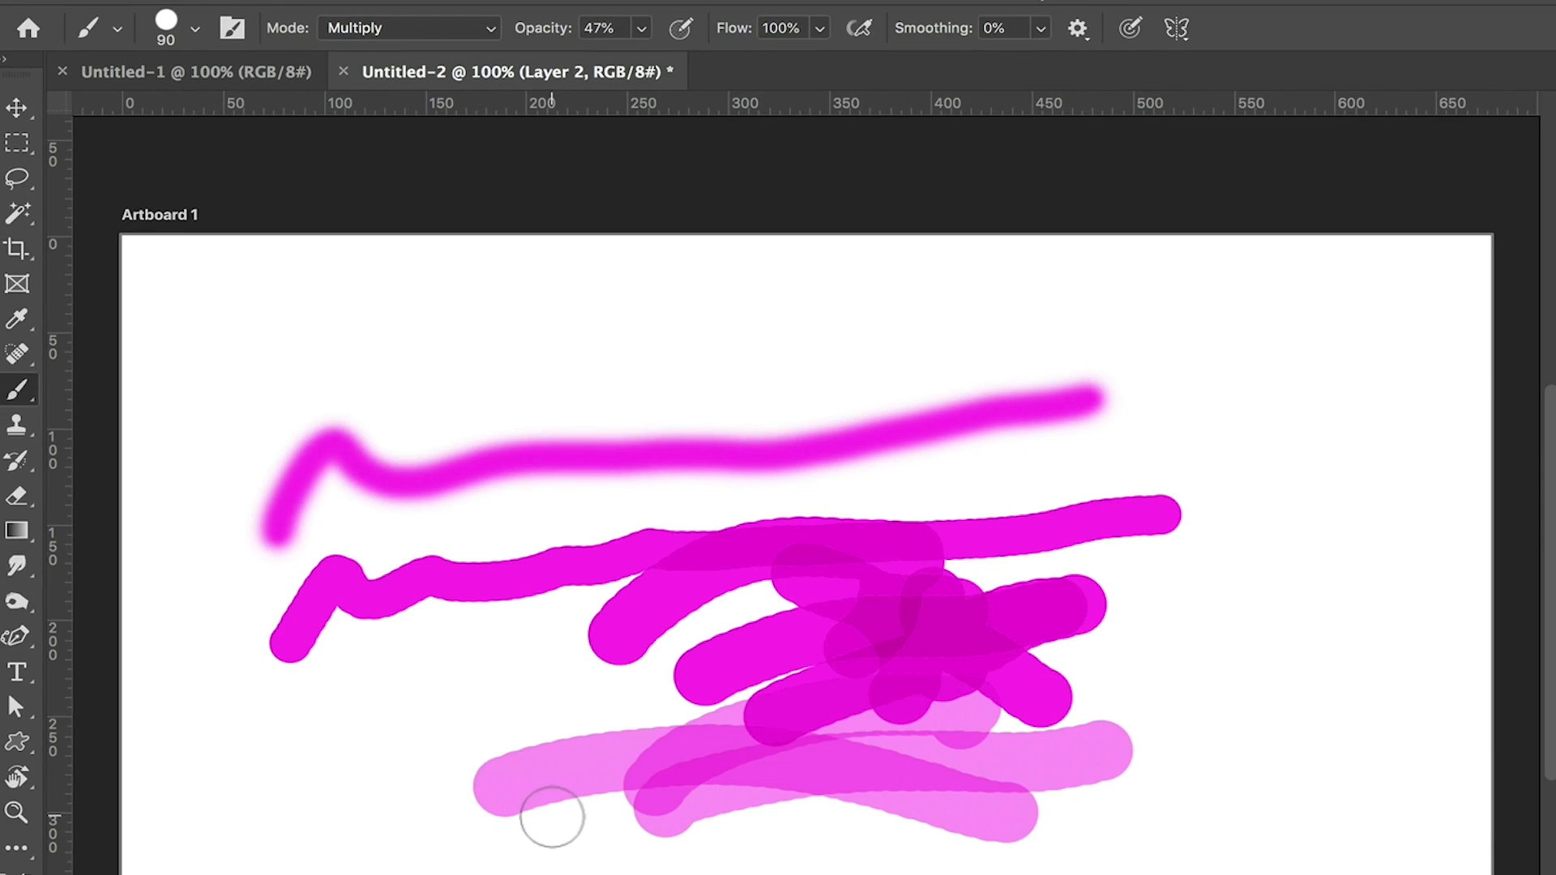
drag(569, 807, 1086, 616)
drag(618, 737, 831, 689)
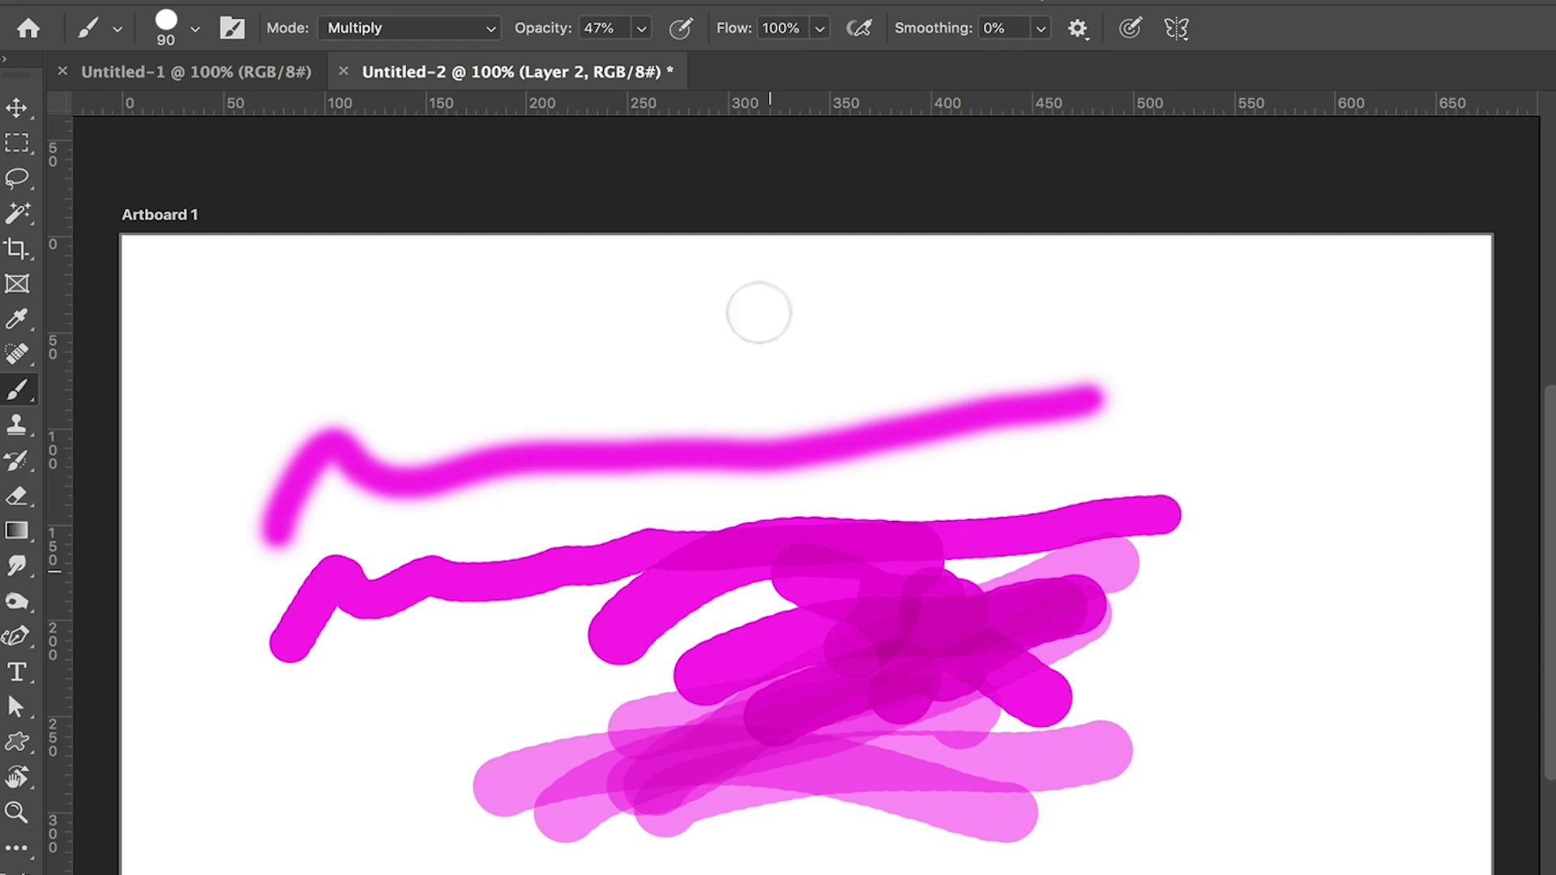
Set the brush flow to 2% and paint faint overlapping strokes above the soft stroke.
click(820, 31)
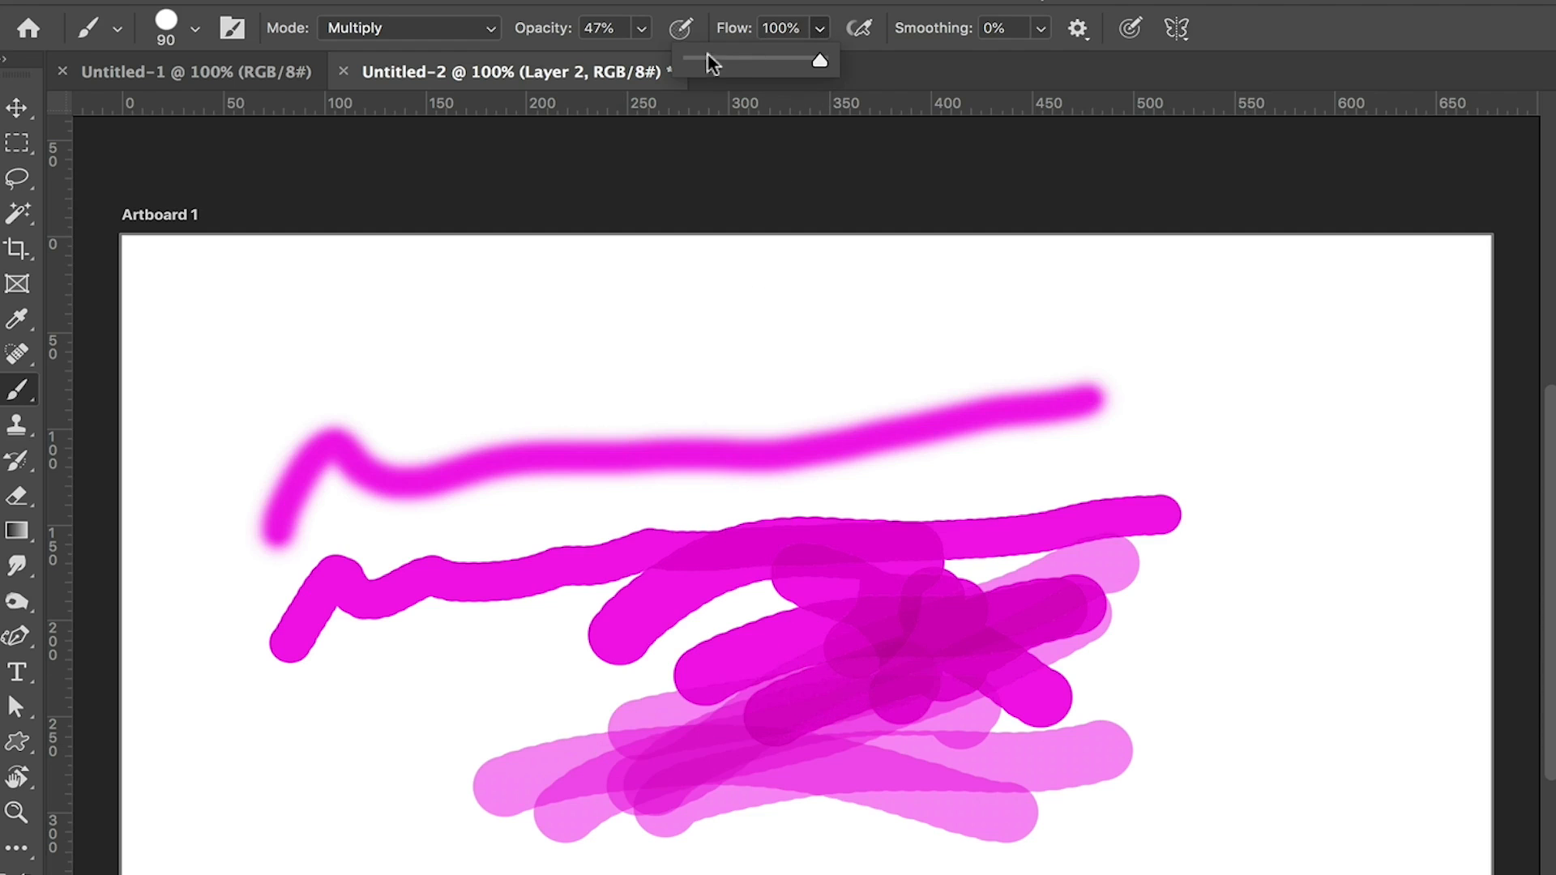
drag(405, 324, 740, 309)
mouse_move(437, 382)
mouse_down()
mouse_move(718, 335)
mouse_move(731, 319)
mouse_move(462, 395)
mouse_move(757, 358)
mouse_up()
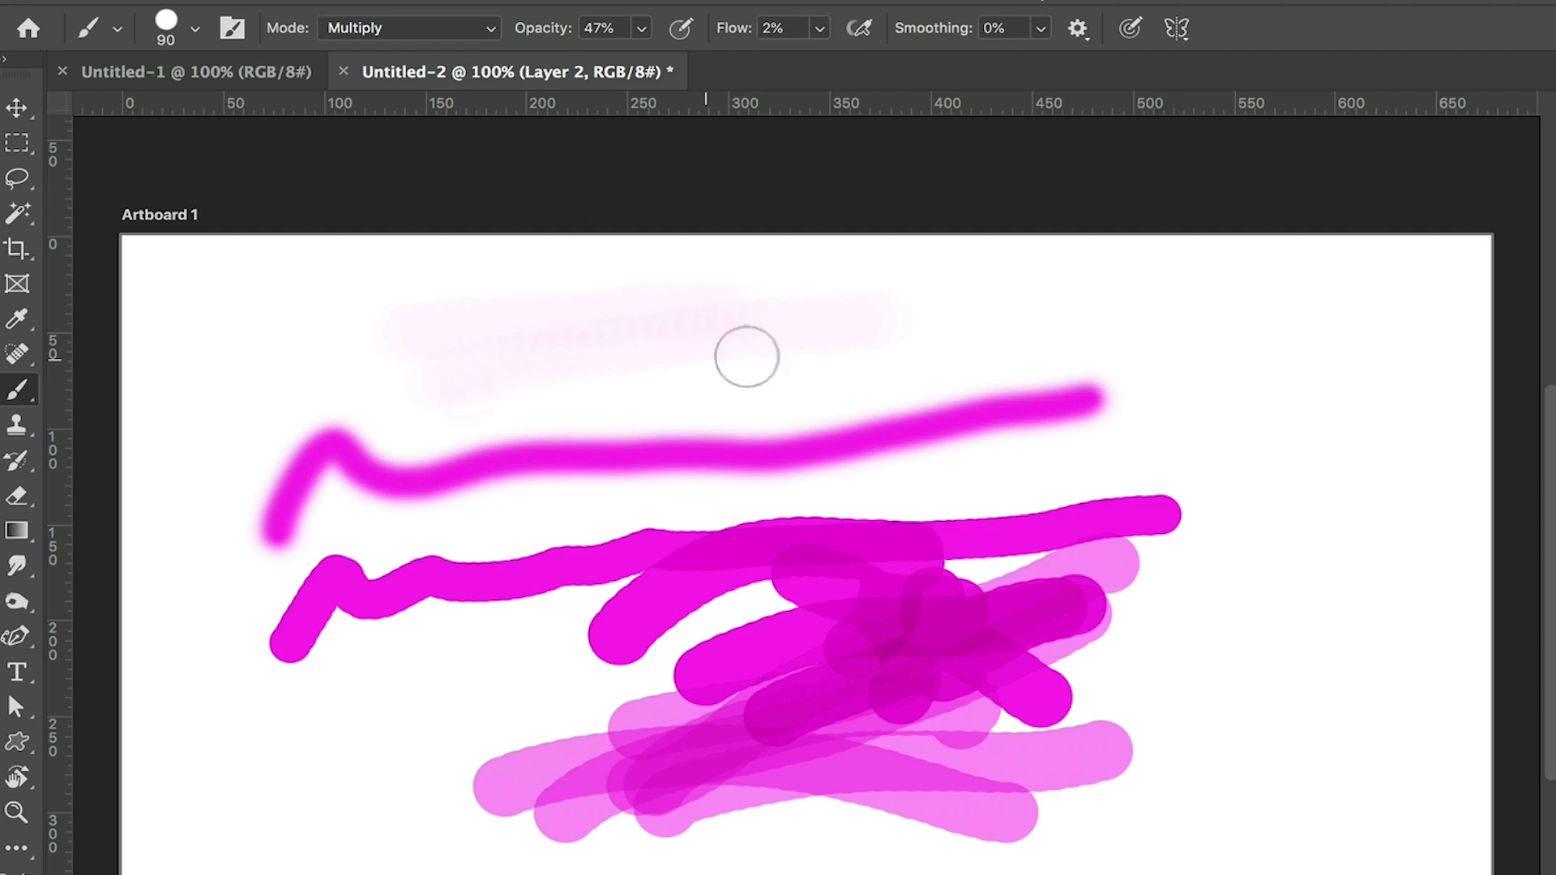
Set the brush blending mode to Normal and opacity to 100%, and paint faint strokes above the soft stroke.
click(641, 29)
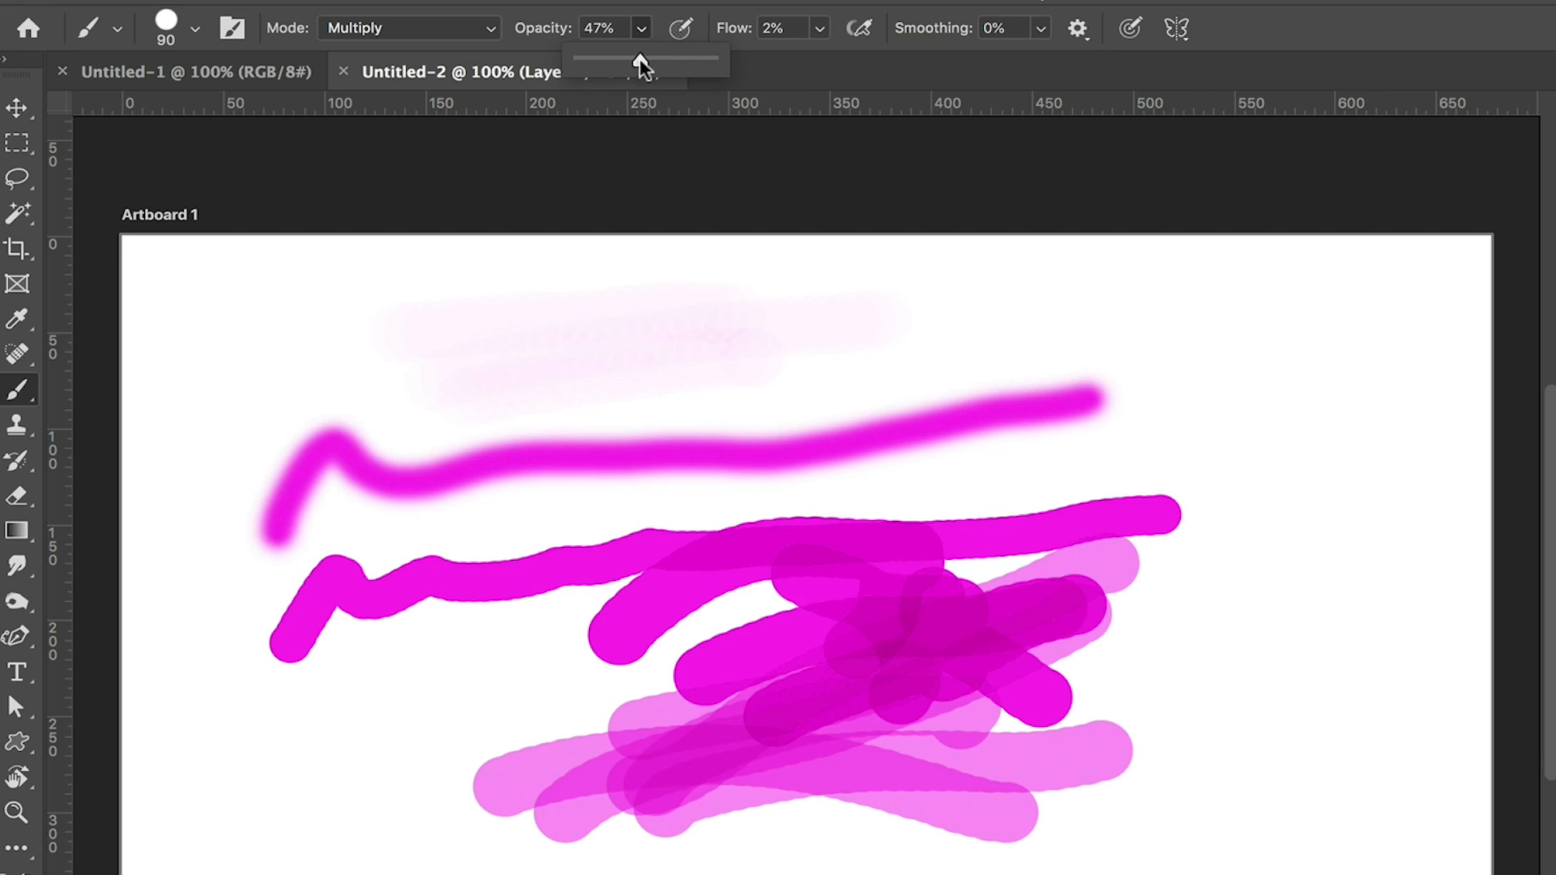
click(490, 32)
scroll(397, 16, up, 3)
scroll(397, 16, up, 2)
click(356, 28)
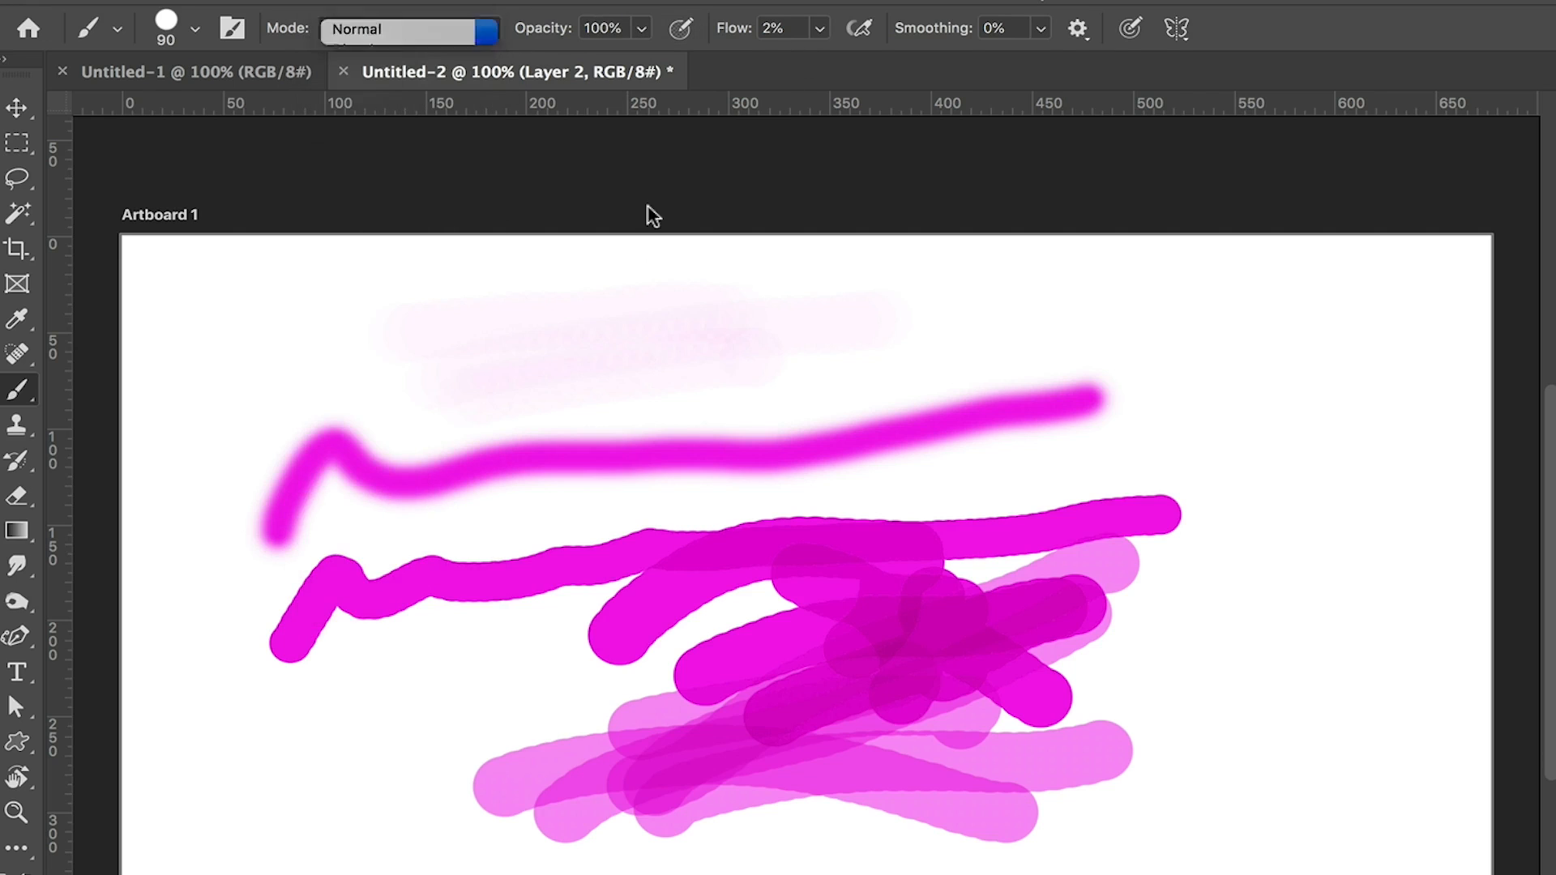
drag(636, 295, 1102, 282)
drag(856, 369, 1276, 346)
drag(870, 370, 1186, 348)
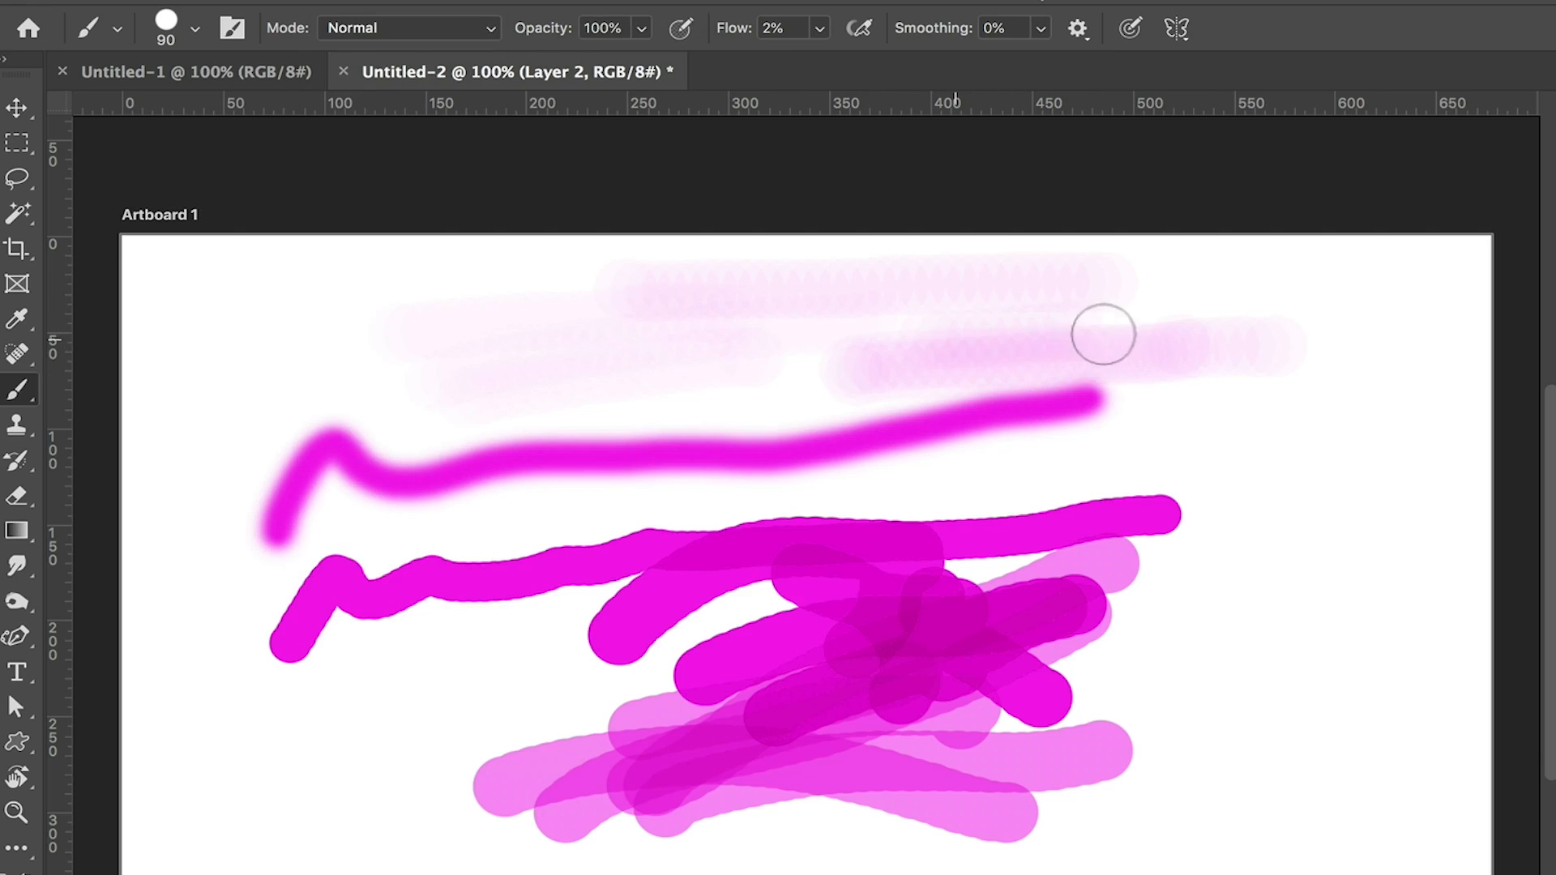
Set the brush flow to 45% and paint two overlapping strokes beyond the right end of the soft stroke.
click(818, 29)
drag(860, 60, 875, 60)
drag(984, 486, 1385, 447)
drag(1045, 437, 1371, 414)
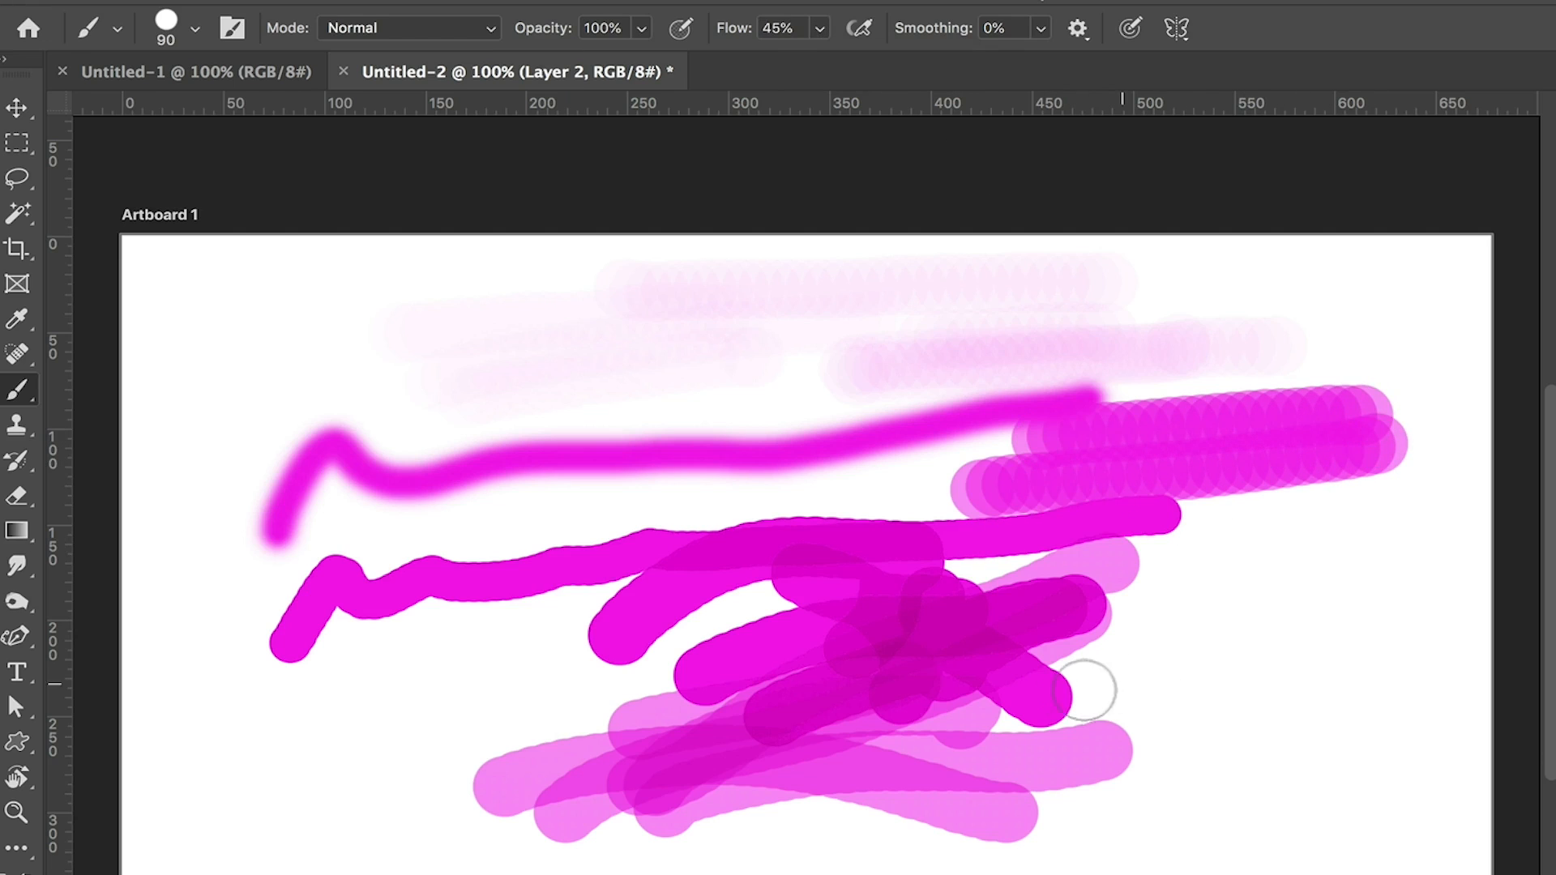
Set the brush flow to 100% and paint two solid strokes just below the 45% flow strokes.
click(817, 32)
drag(817, 56, 1005, 65)
drag(1005, 551, 1451, 478)
drag(1130, 559, 1402, 529)
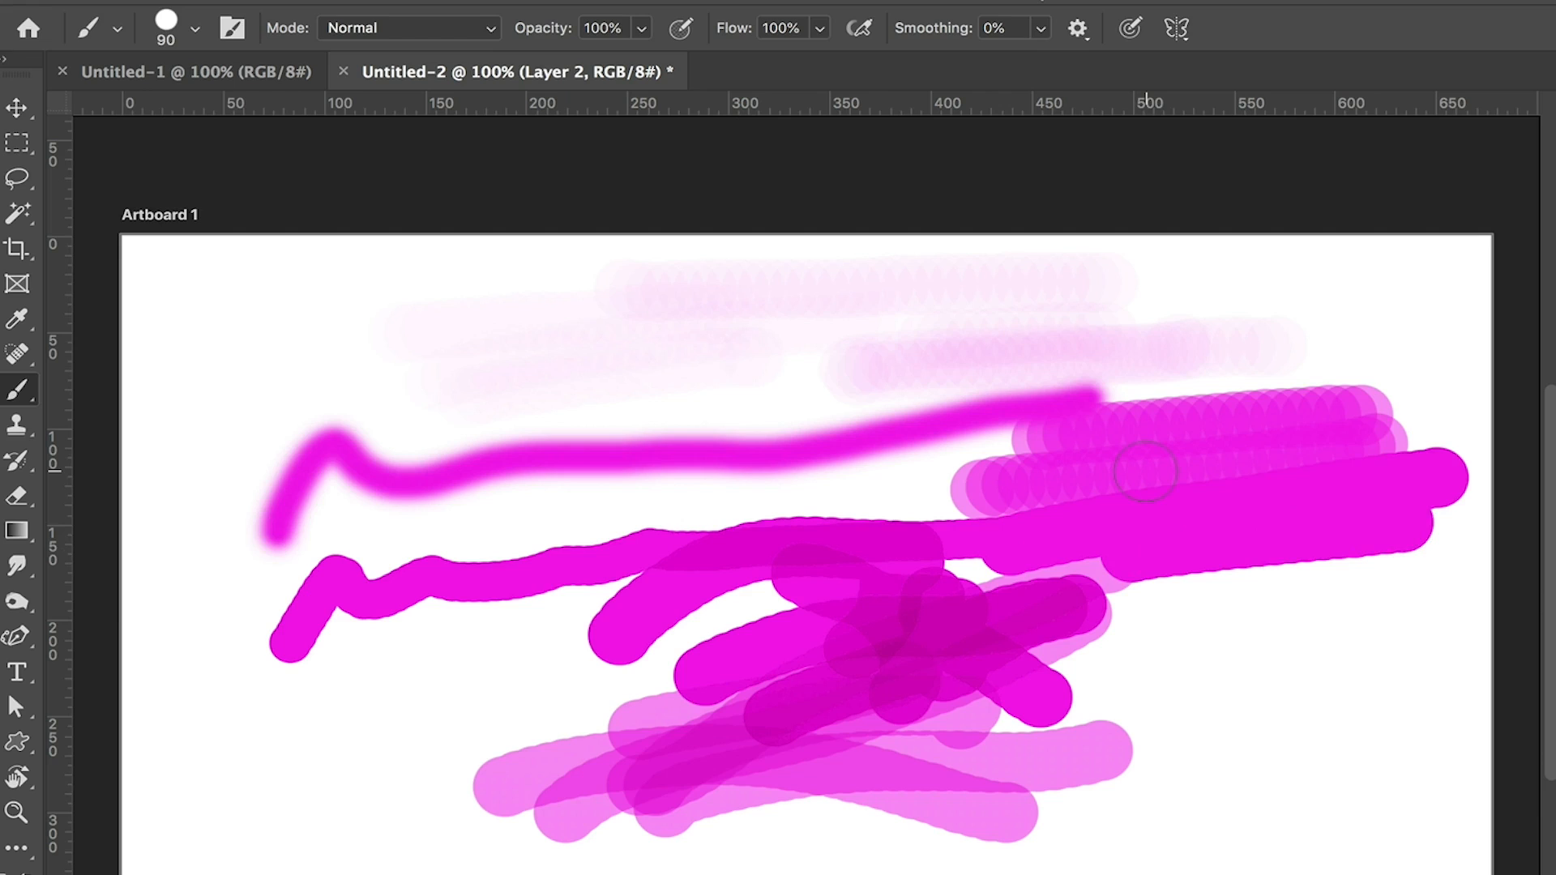
Fill the layer with the white background color and paint a large S-shaped stroke with a 35 px brush.
key(super+BackSpace)
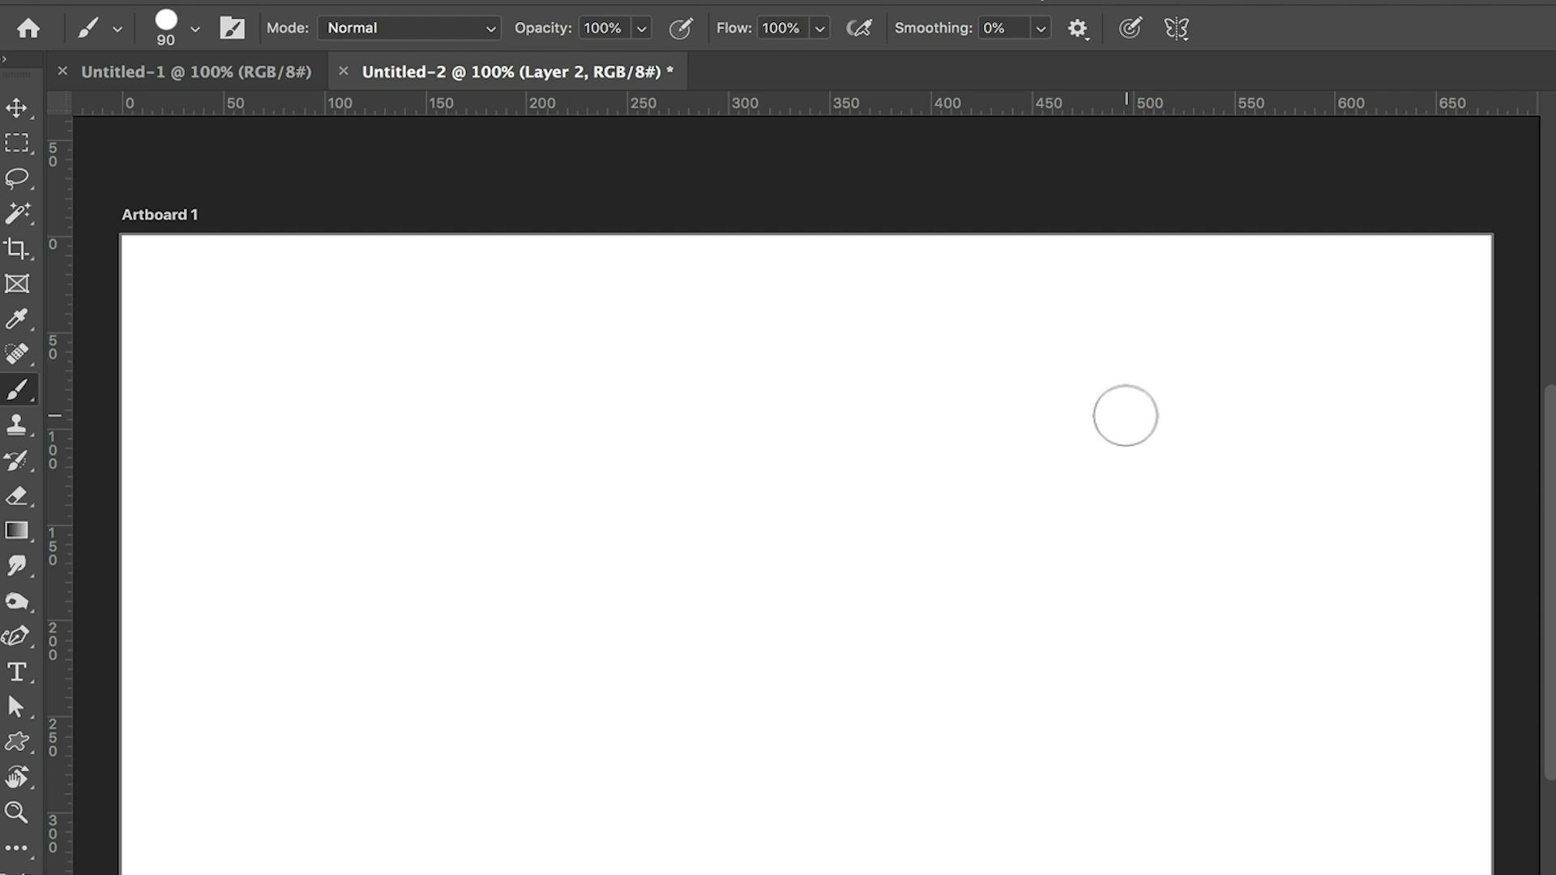
key(bracketleft)
key(bracketleft)
key(bracketleft)
key(bracketleft)
key(bracketleft)
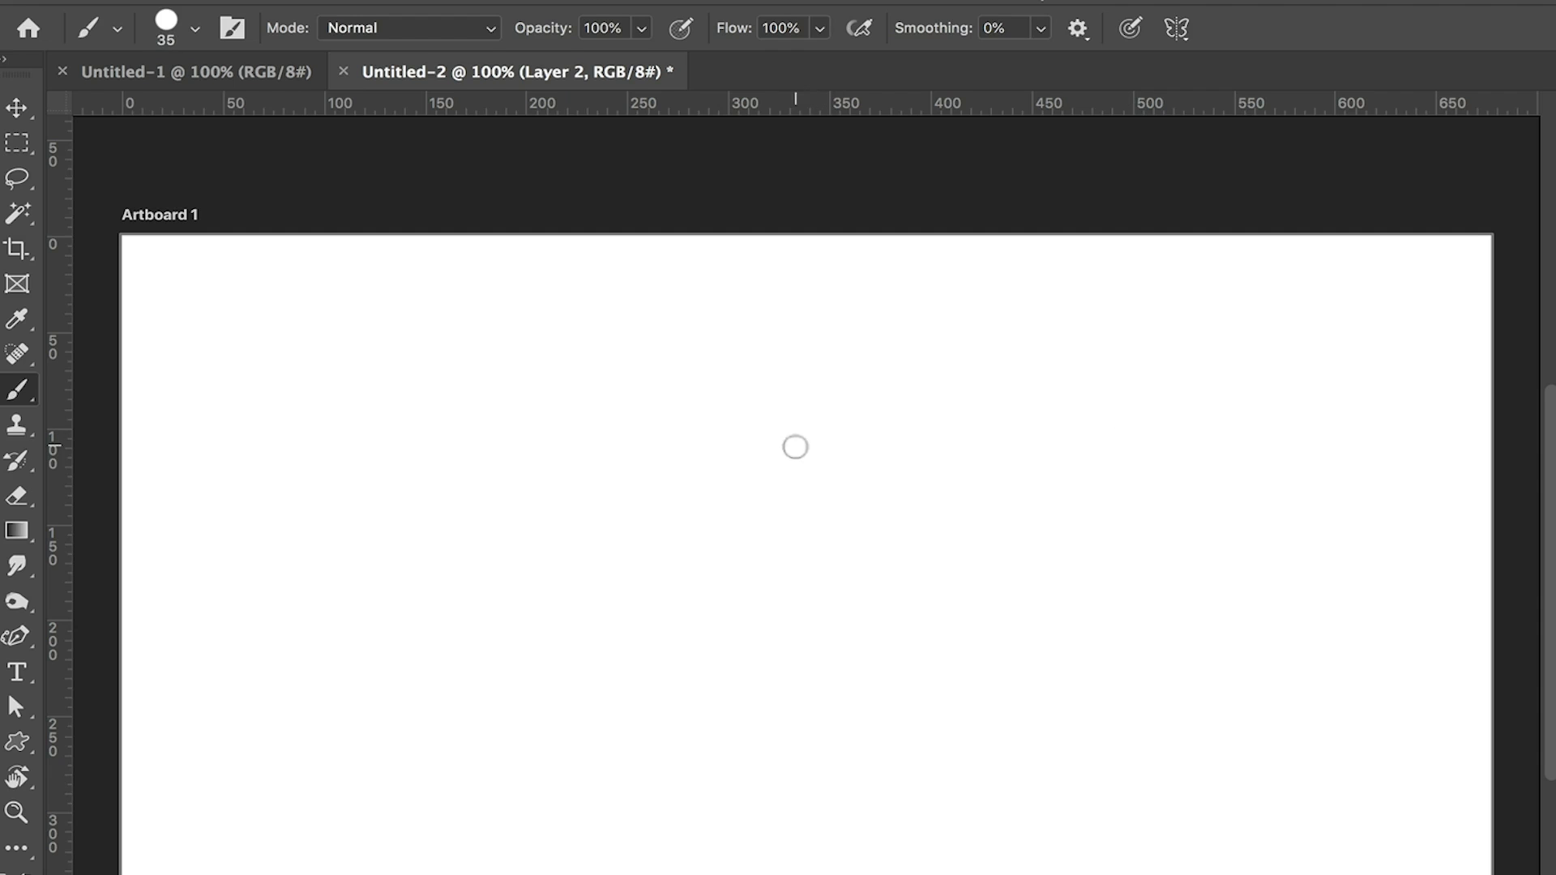
drag(915, 341, 744, 604)
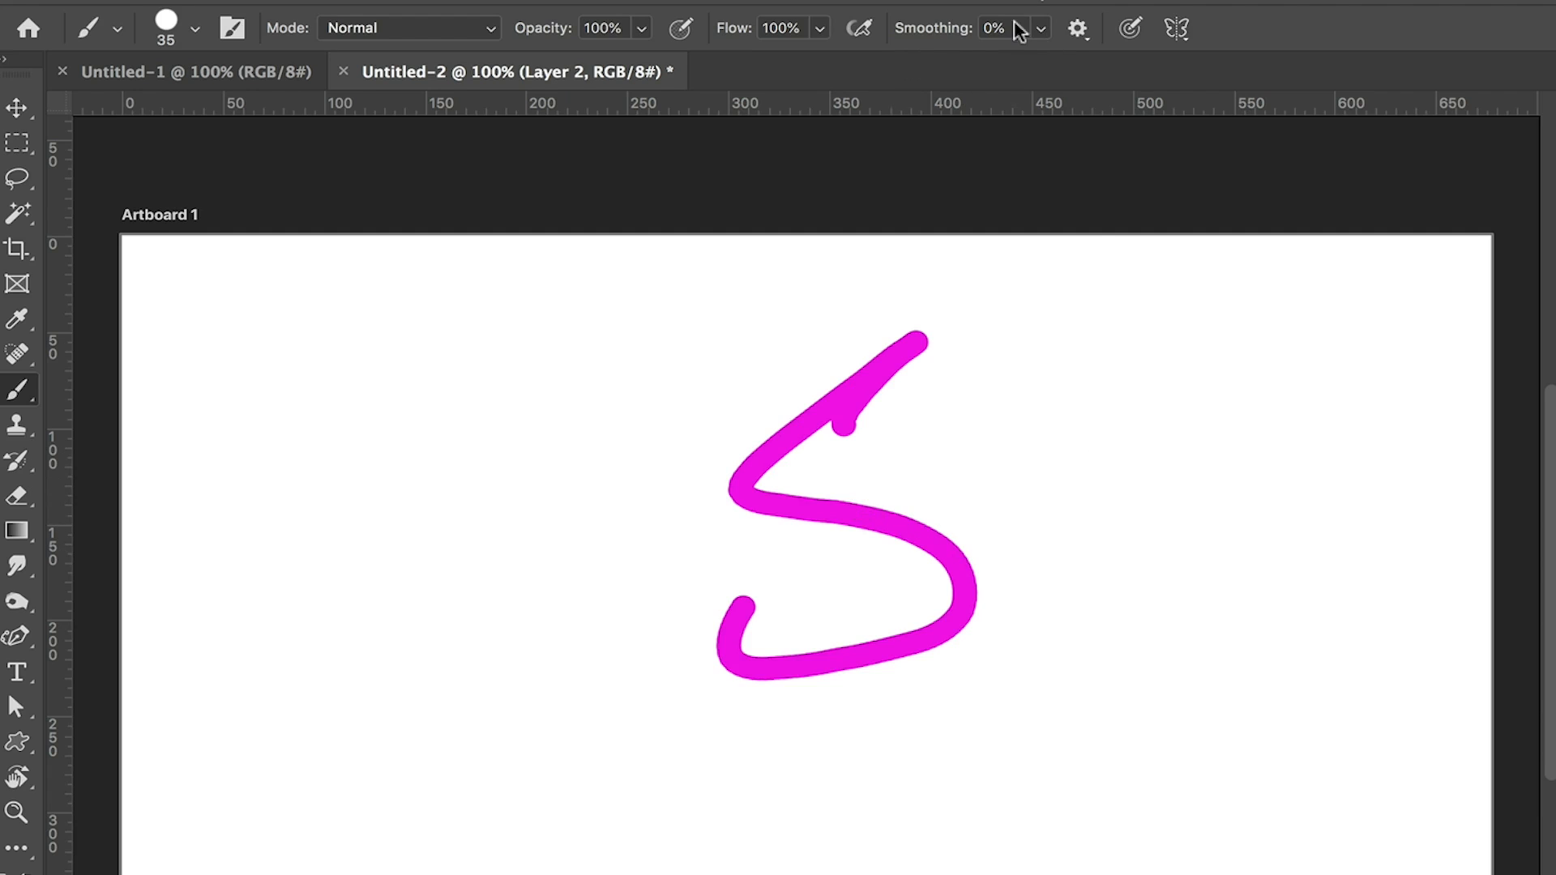
Set the brush smoothing to 26% and paint another S-shaped stroke to the left of the first one.
click(1041, 31)
drag(1043, 61, 1071, 63)
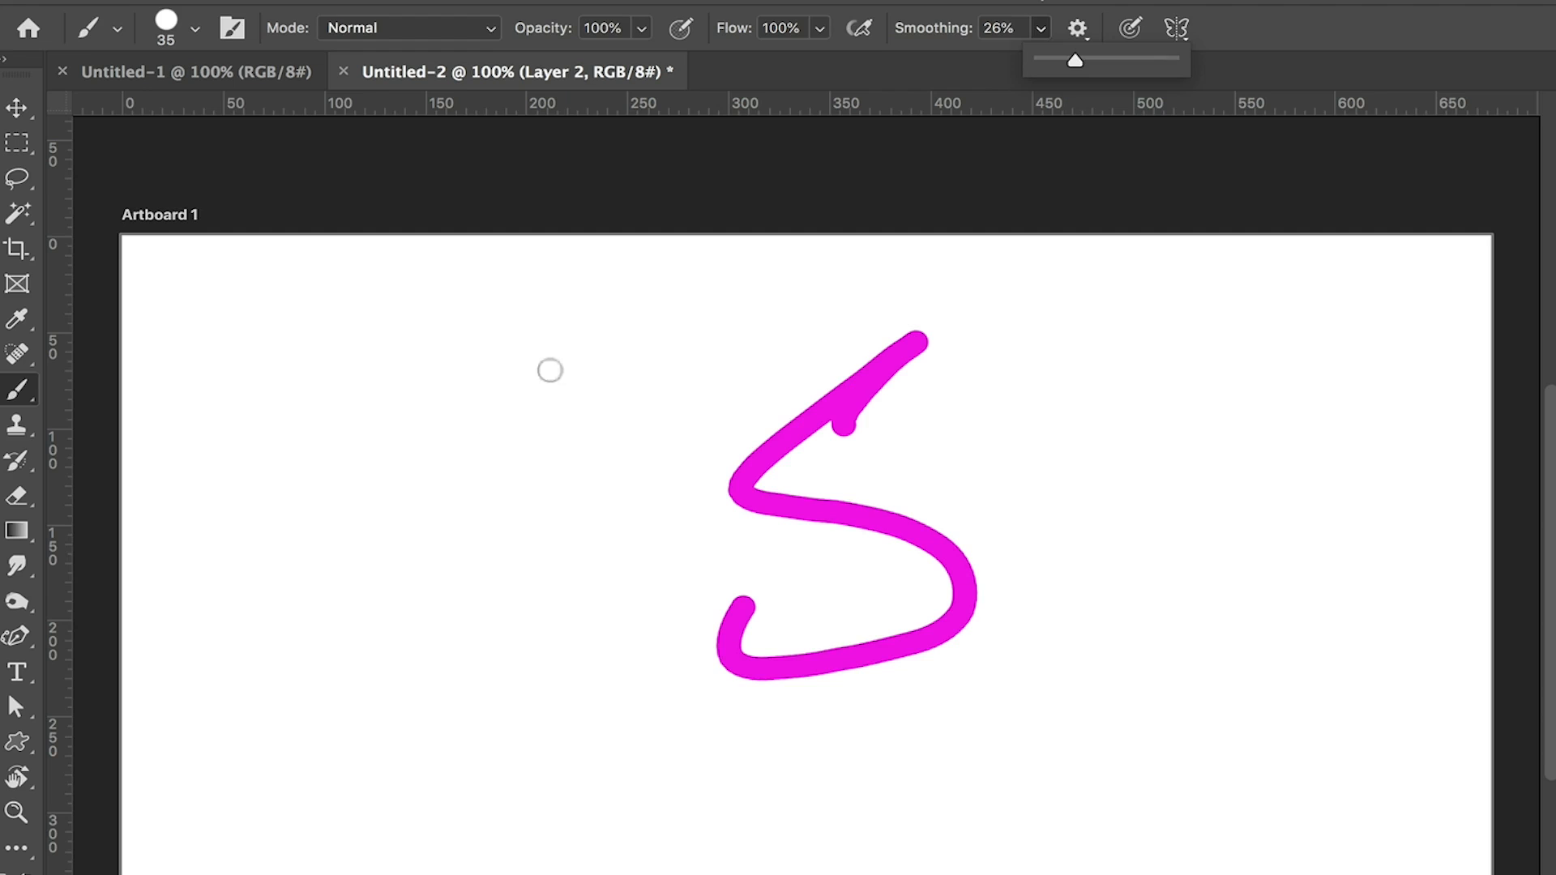
mouse_move(524, 408)
mouse_down()
mouse_move(399, 640)
mouse_move(427, 582)
mouse_up()
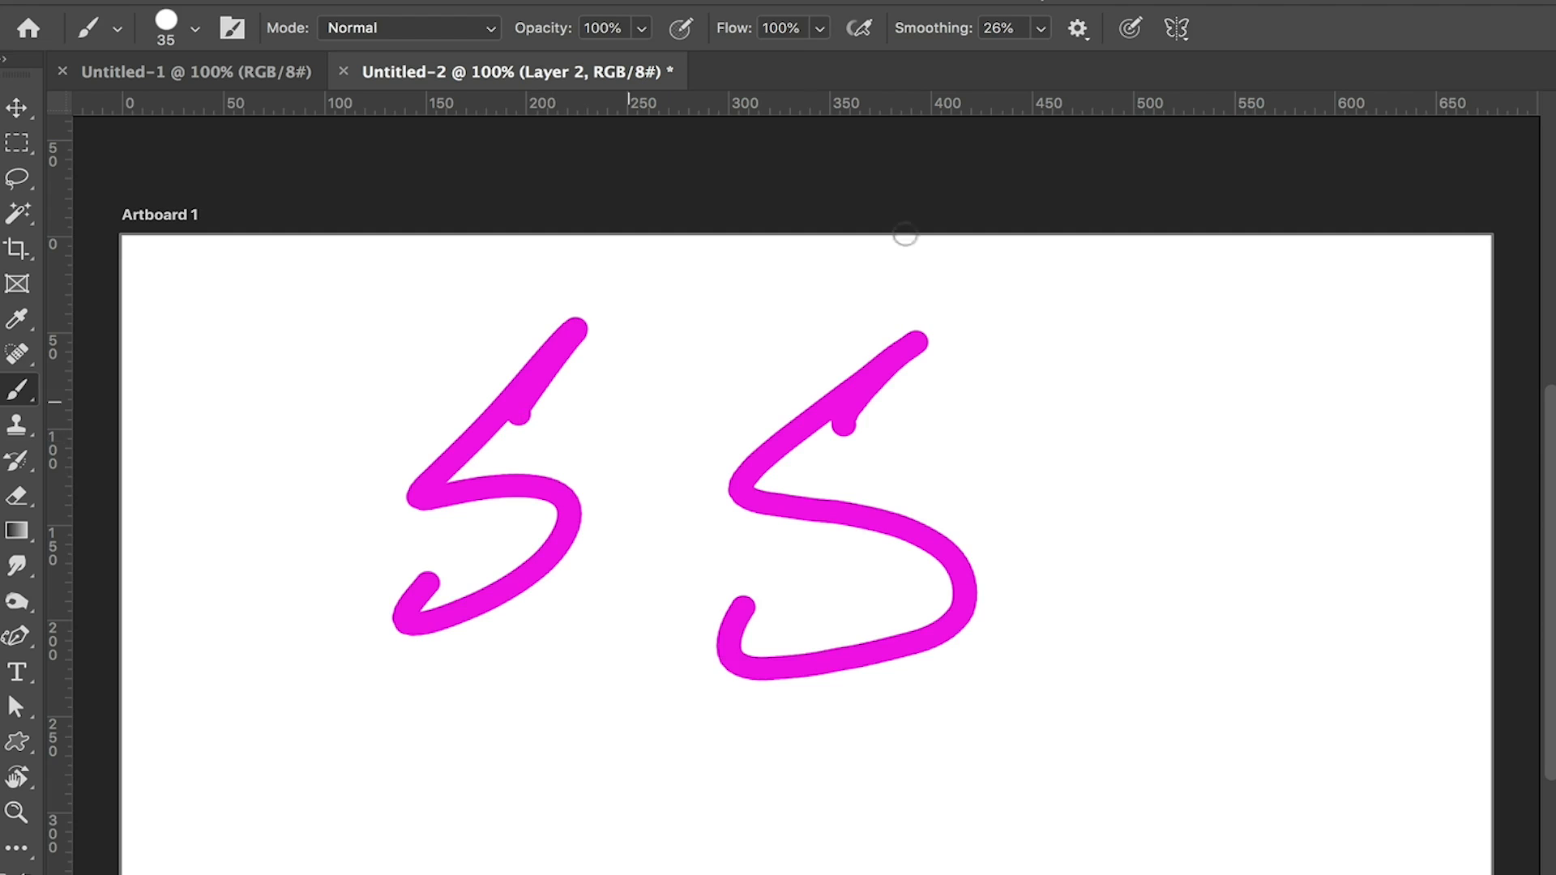
Set the brush smoothing to 100% and paint a curved stroke to the right of the large S.
click(1039, 29)
drag(1043, 60, 1160, 61)
click(1228, 7)
drag(1240, 354, 1169, 580)
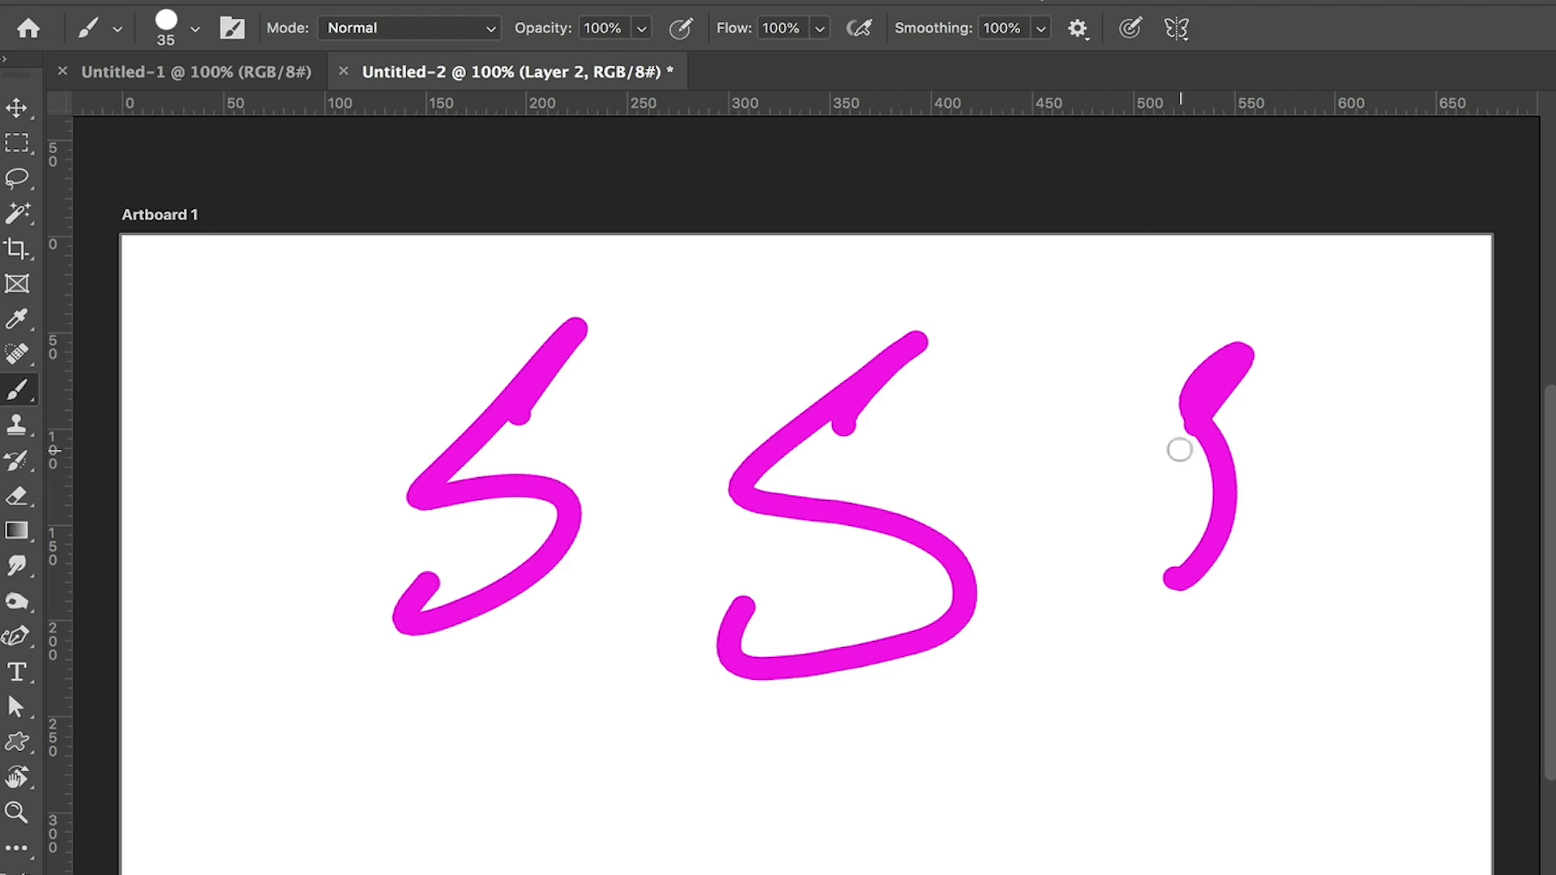
Set the brush smoothing to 27% and paint more curved test strokes below the S shapes.
click(1040, 28)
click(934, 60)
drag(937, 68, 946, 61)
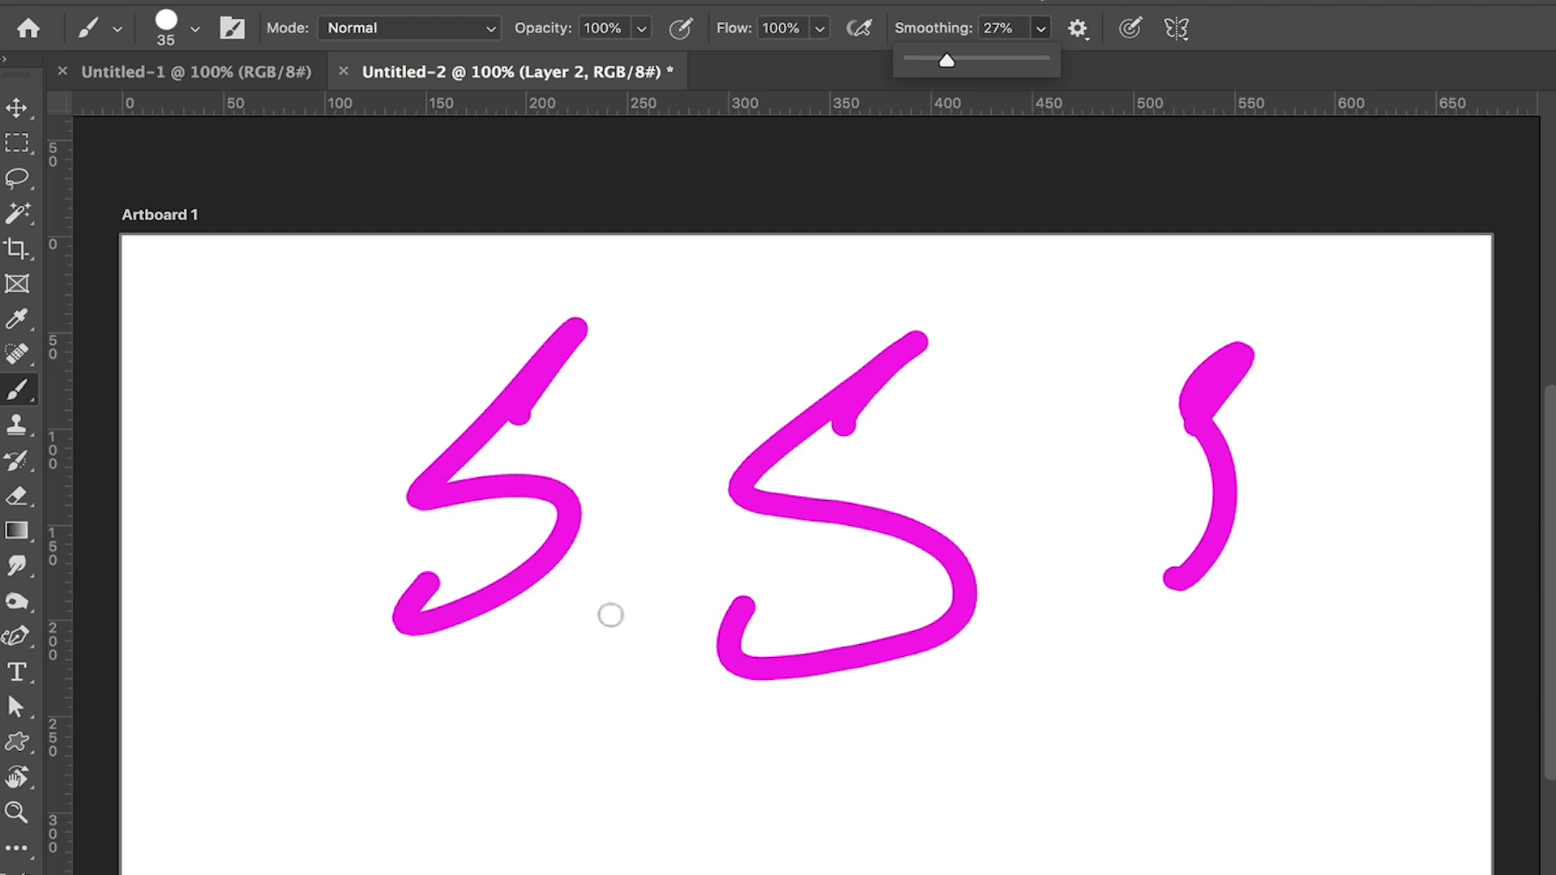
mouse_move(577, 705)
mouse_down()
mouse_move(540, 694)
mouse_move(598, 734)
mouse_up()
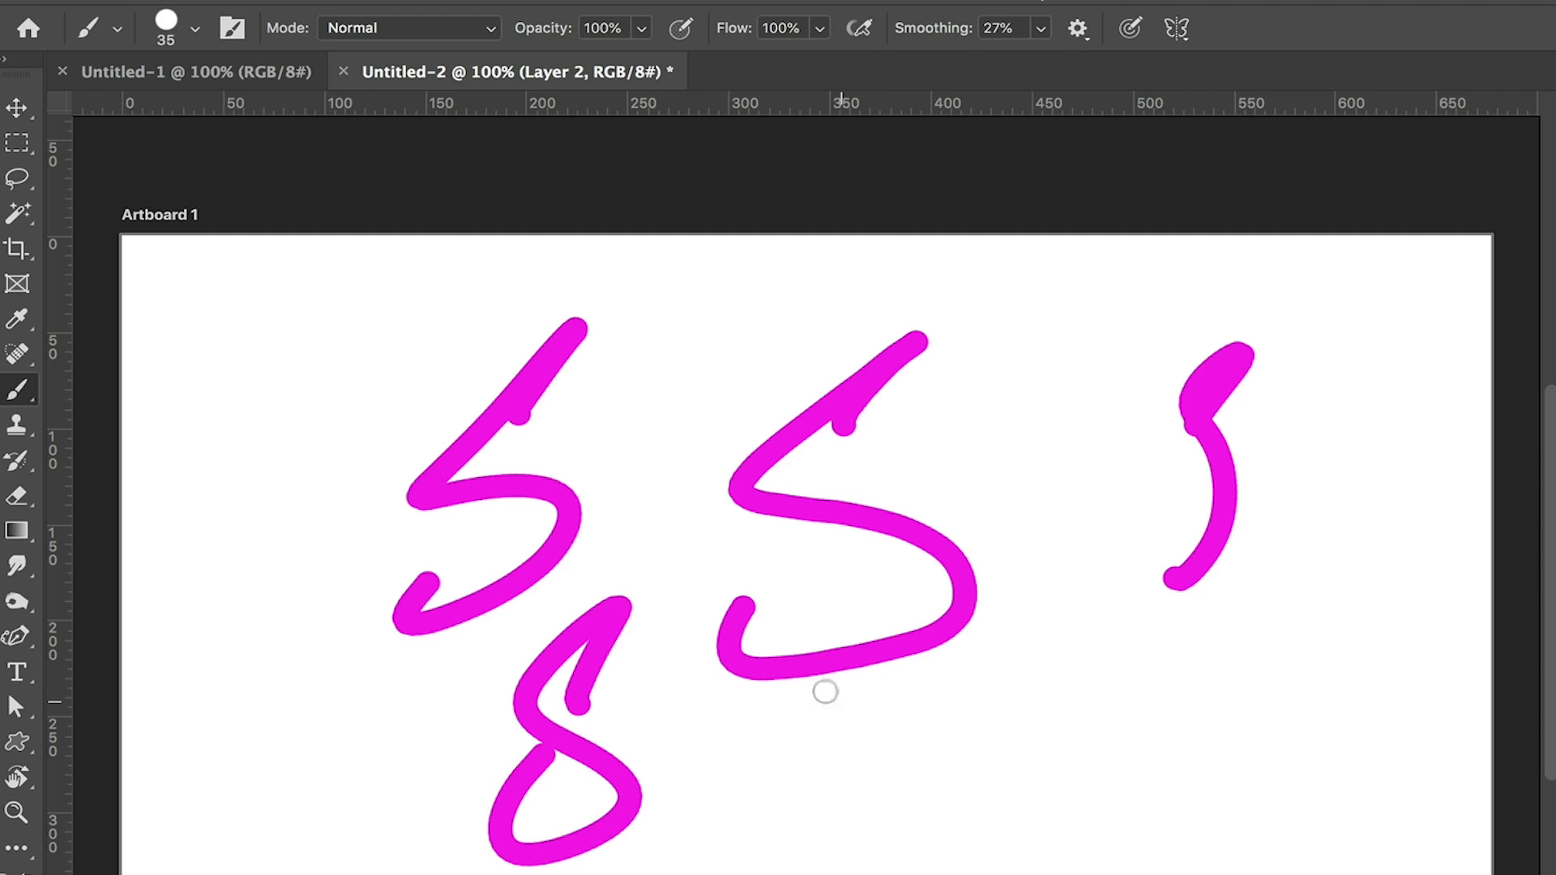
mouse_move(1045, 690)
mouse_down()
mouse_move(1004, 703)
mouse_move(961, 801)
mouse_up()
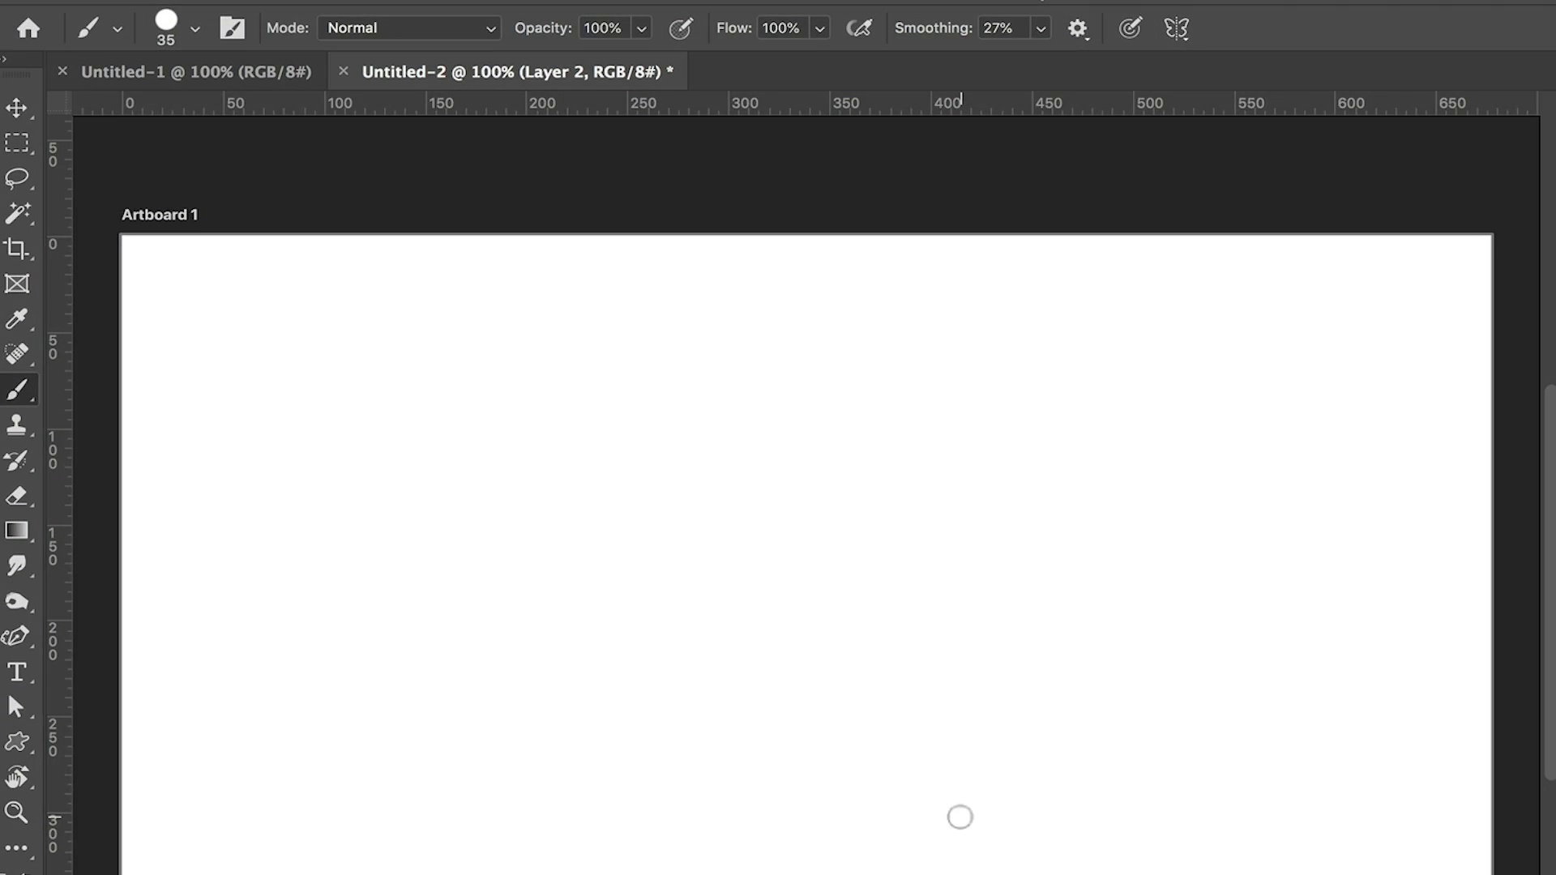
Enable pen pressure for brush size and paint a diagonal stroke of varying thickness across the empty artboard.
click(1128, 31)
click(382, 662)
mouse_move(387, 659)
mouse_down()
mouse_move(611, 558)
mouse_move(716, 482)
mouse_move(815, 454)
mouse_up()
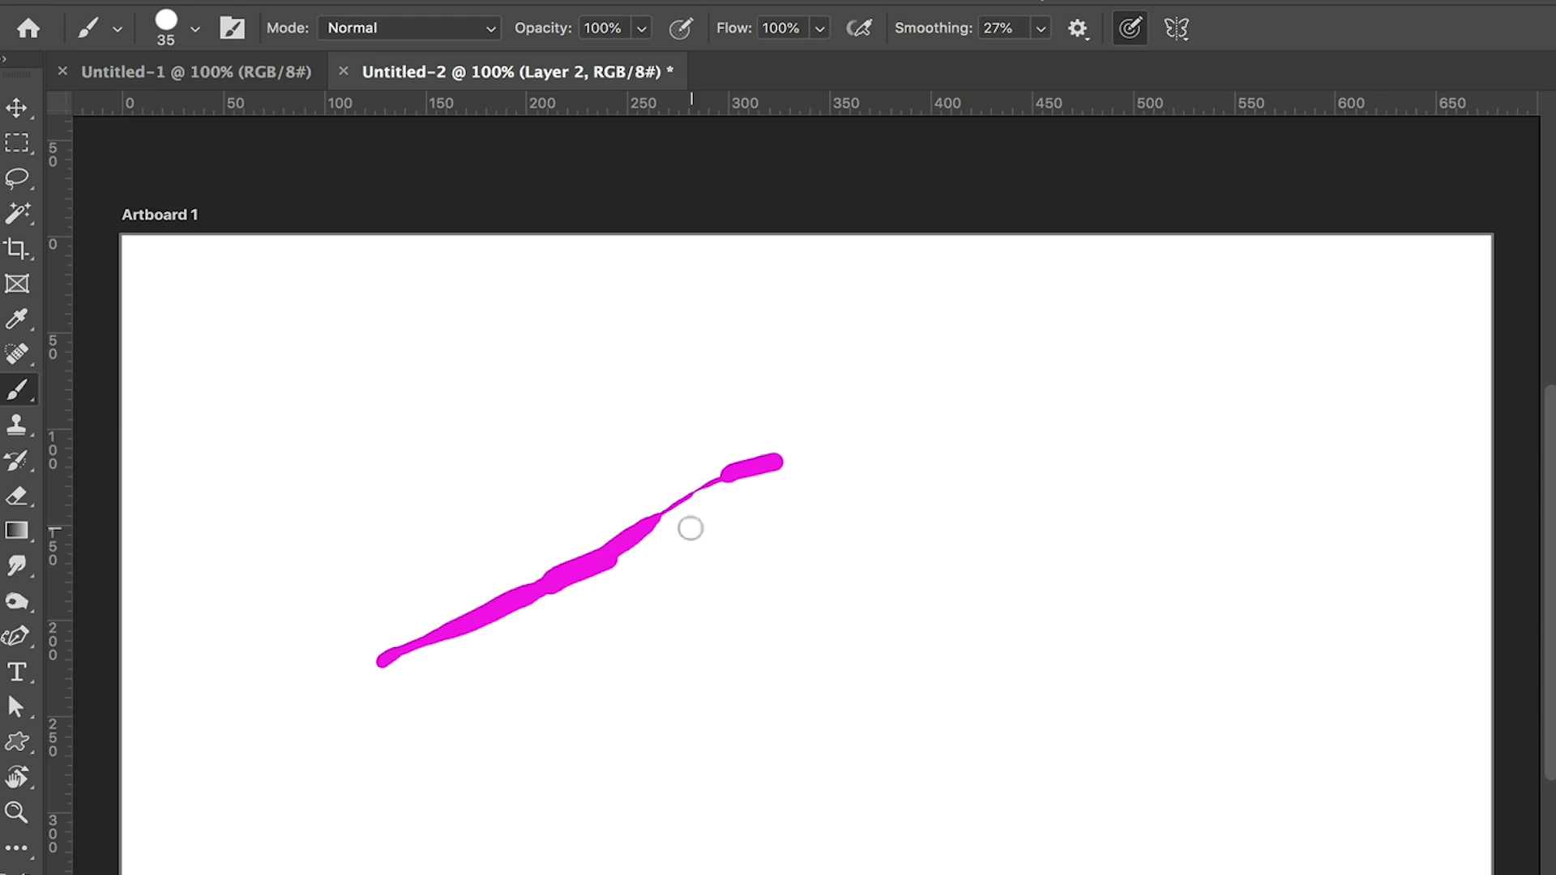
Enable pen pressure for opacity and paint a short fading stroke to the left of the diagonal stroke.
click(680, 34)
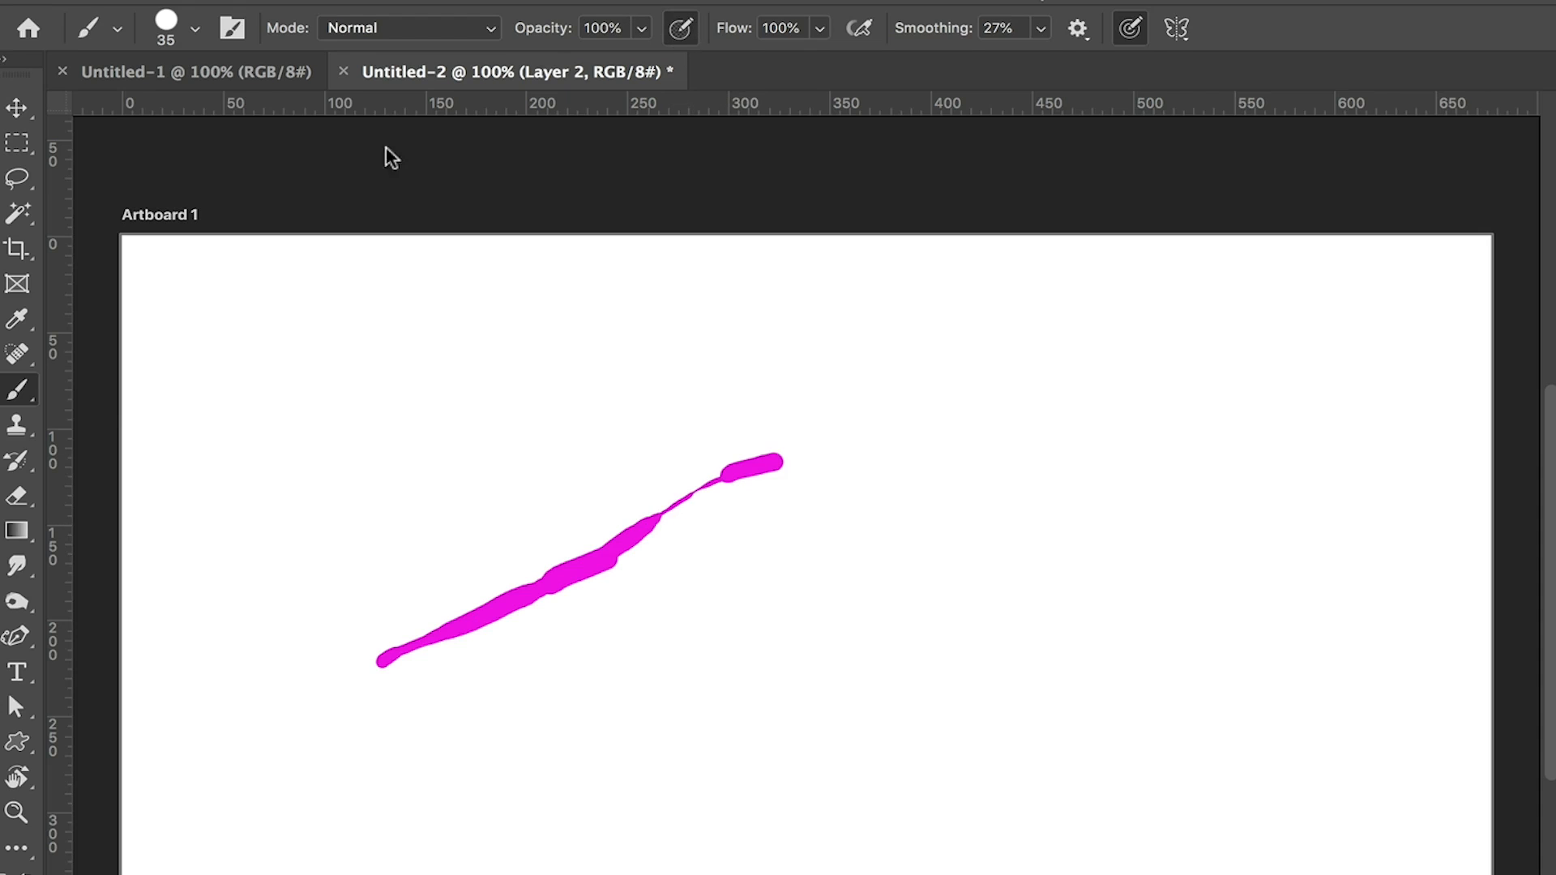
drag(294, 568, 348, 545)
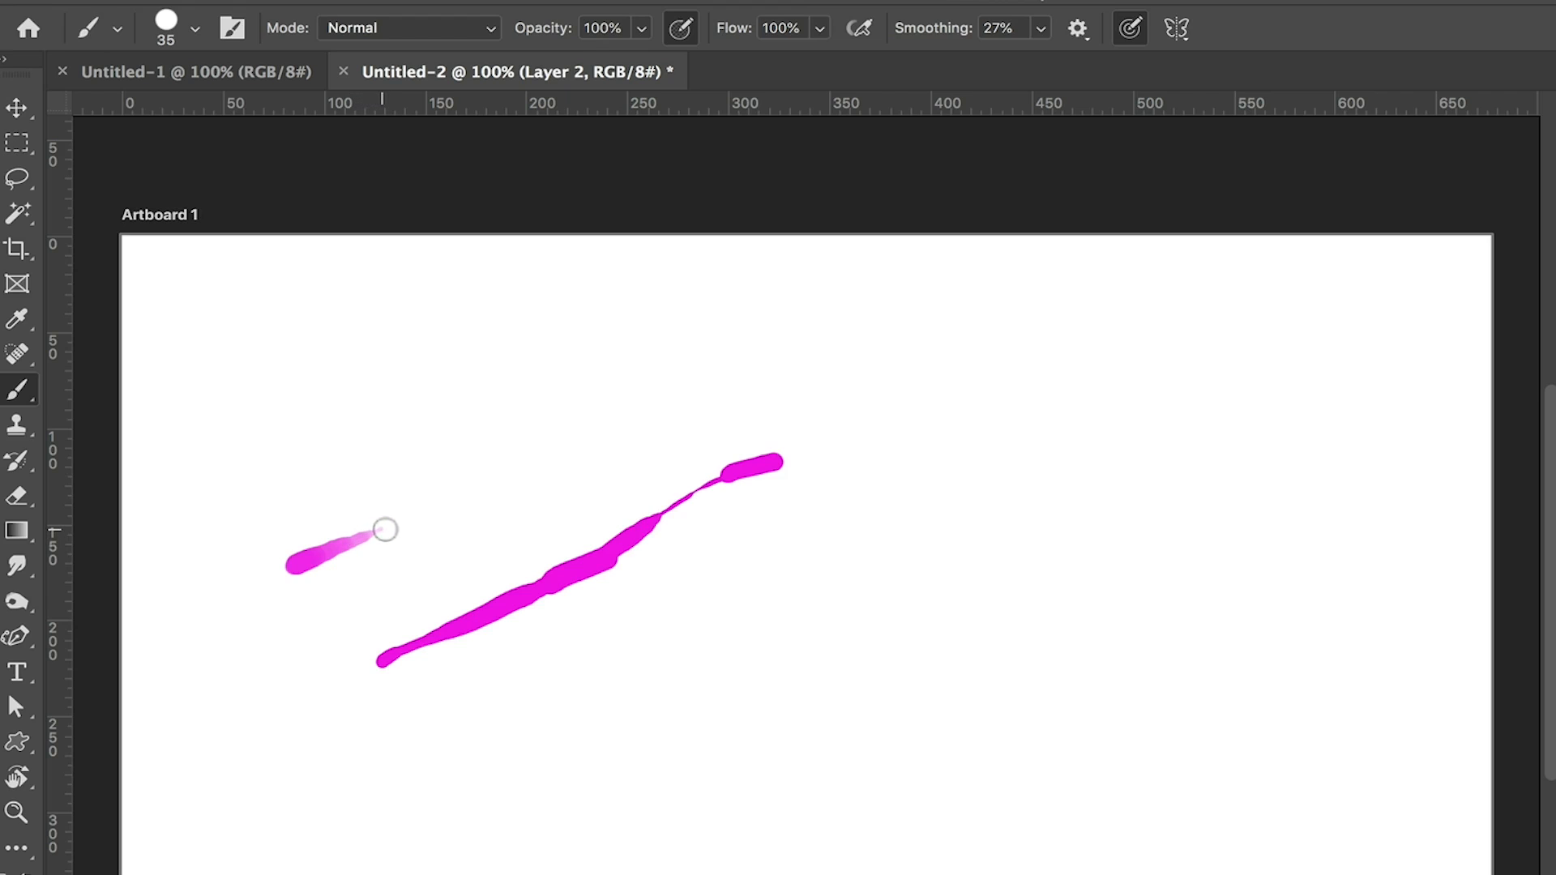
drag(395, 527, 408, 520)
Enlarge the brush to 175 px and paint large pressure-sensitive strokes around and below the diagonal stroke.
key(bracketright)
key(bracketright)
key(bracketright)
key(bracketright)
key(bracketright)
key(bracketright)
key(bracketright)
key(bracketright)
key(bracketright)
drag(474, 784, 482, 775)
mouse_move(572, 740)
mouse_down()
mouse_move(1238, 507)
mouse_move(1150, 663)
mouse_move(681, 827)
mouse_move(323, 441)
mouse_move(588, 357)
mouse_up()
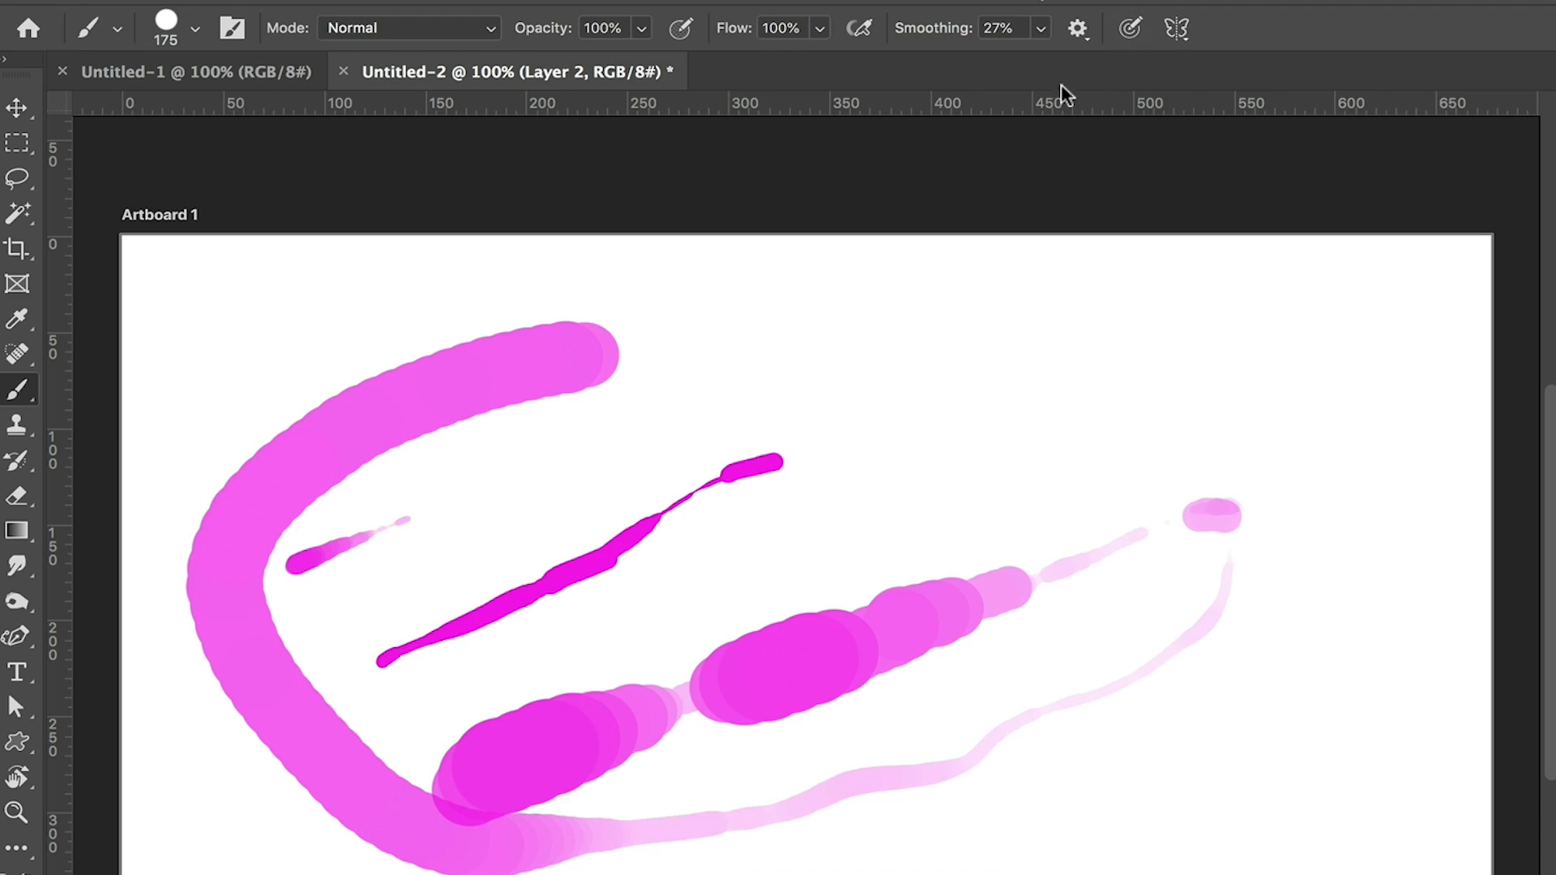
Fill the layer with white and apply a Vertical paint symmetry axis scaled to 101.28%.
key(super+BackSpace)
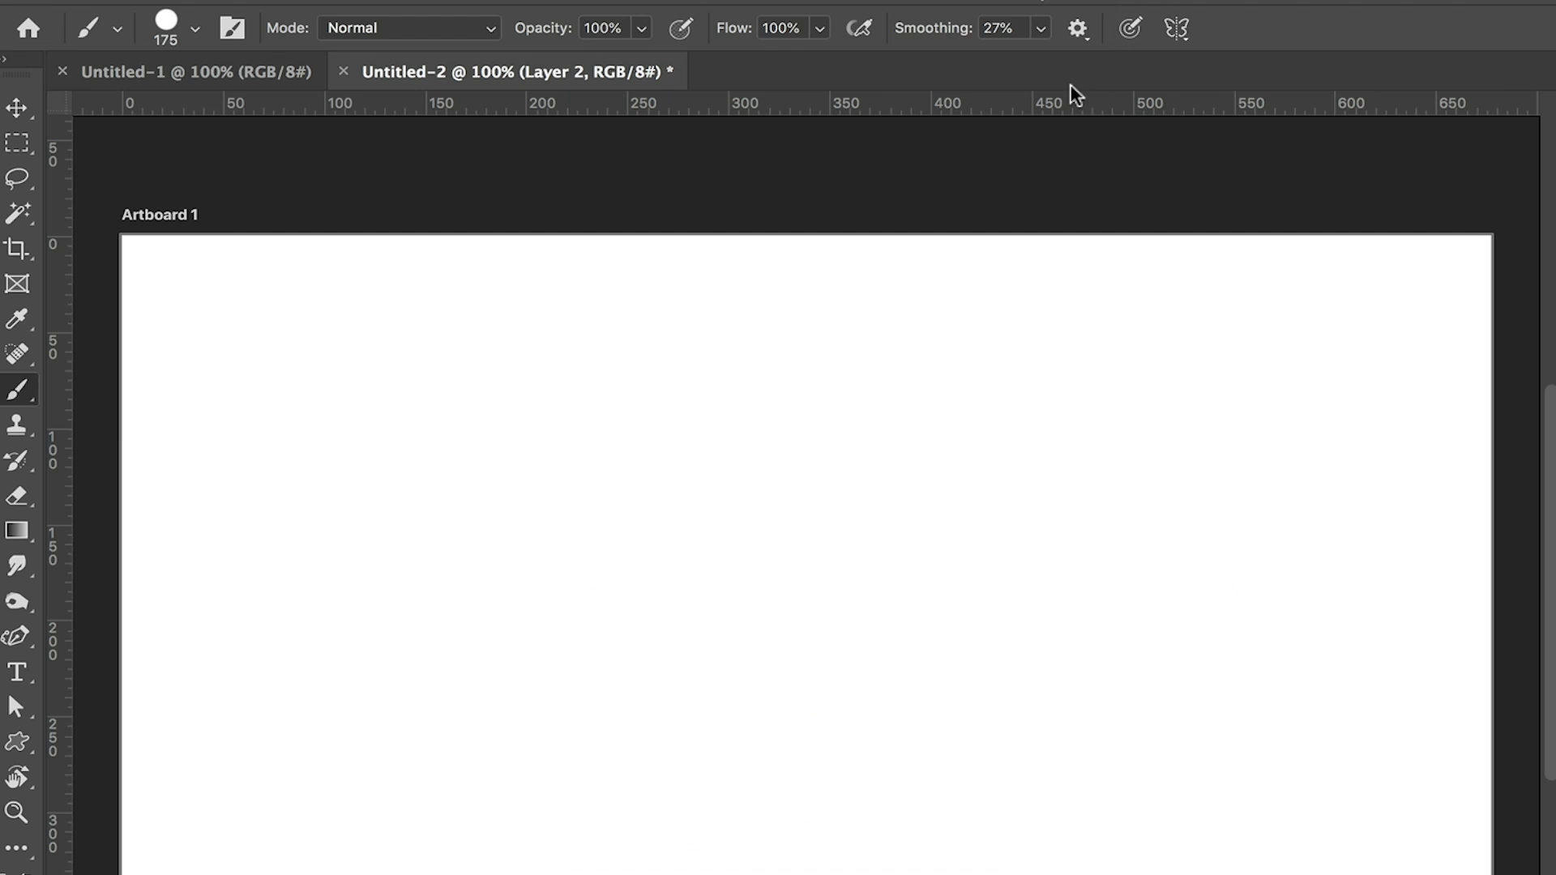
click(1176, 29)
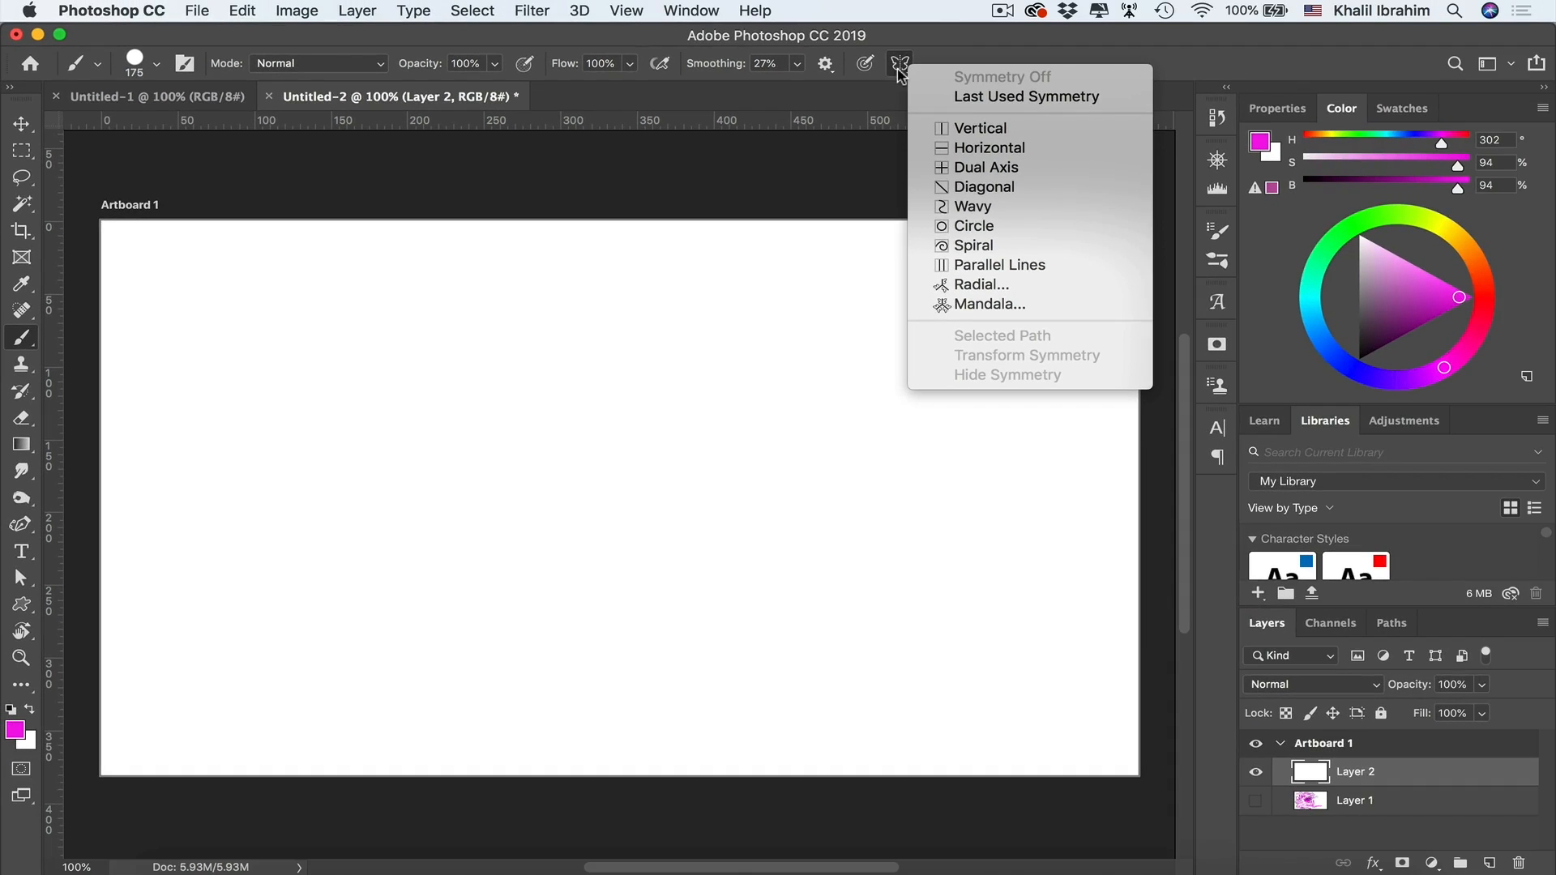
click(980, 128)
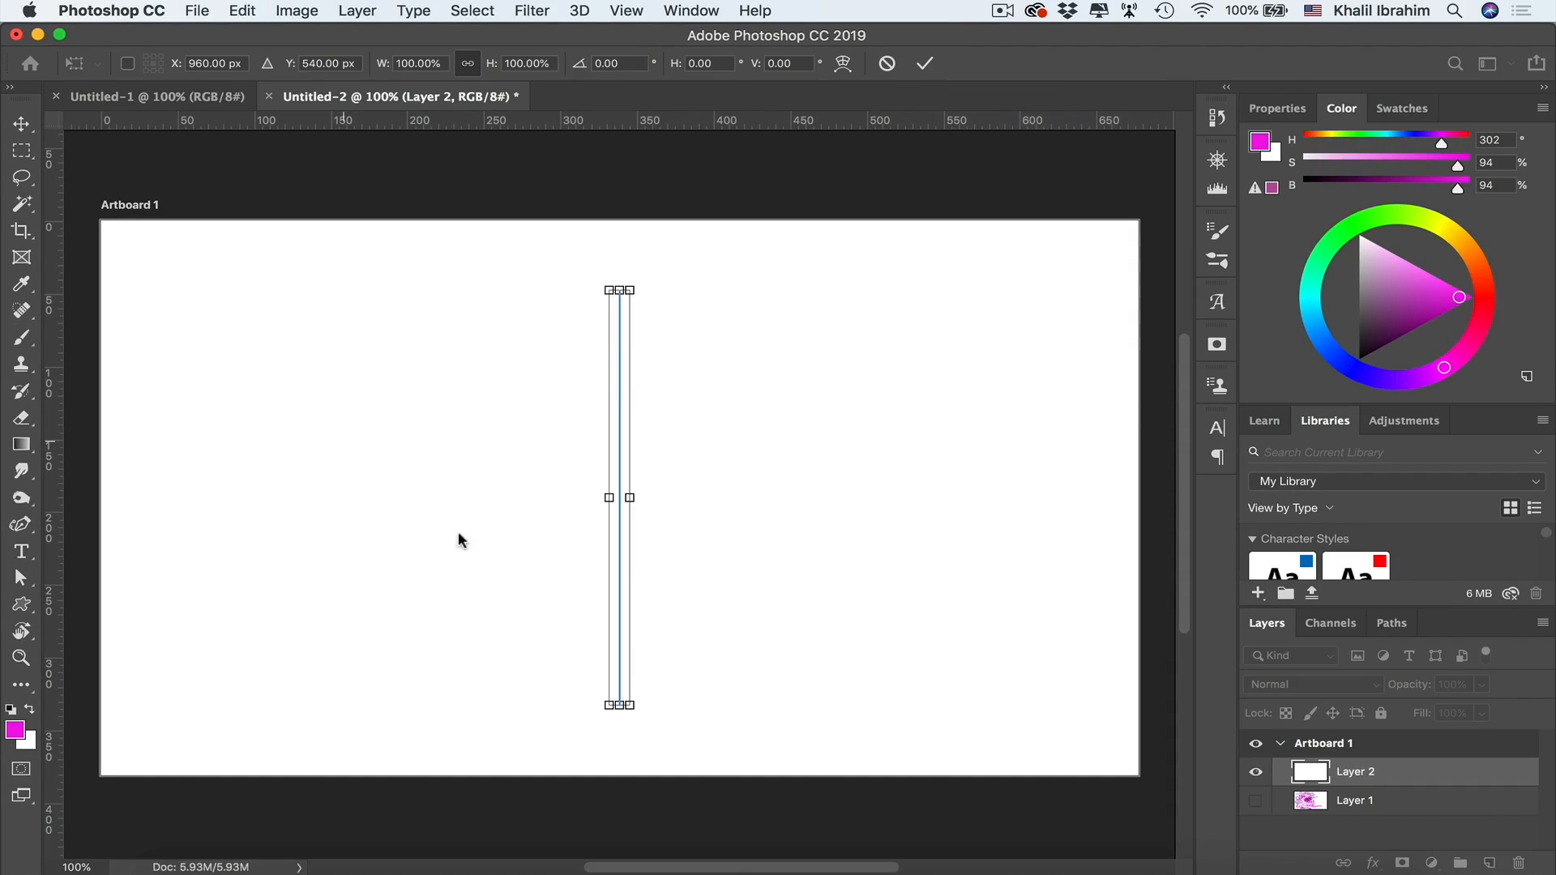
mouse_move(632, 289)
mouse_down()
mouse_move(674, 261)
mouse_move(620, 316)
mouse_move(677, 261)
mouse_move(589, 354)
mouse_move(668, 267)
mouse_move(640, 306)
mouse_move(656, 292)
mouse_move(625, 282)
mouse_up()
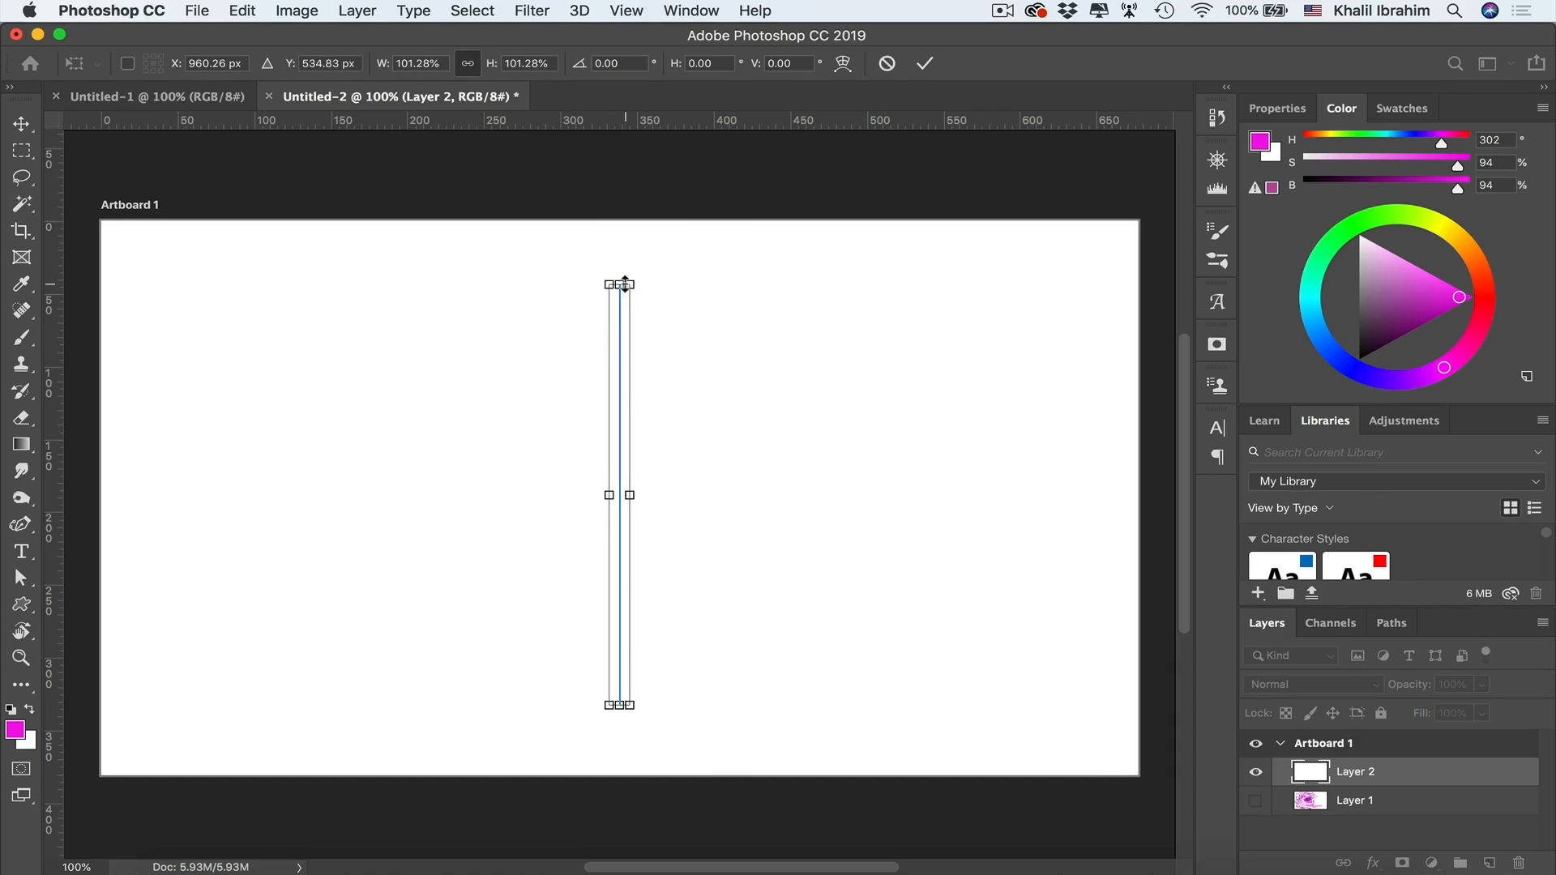
click(924, 65)
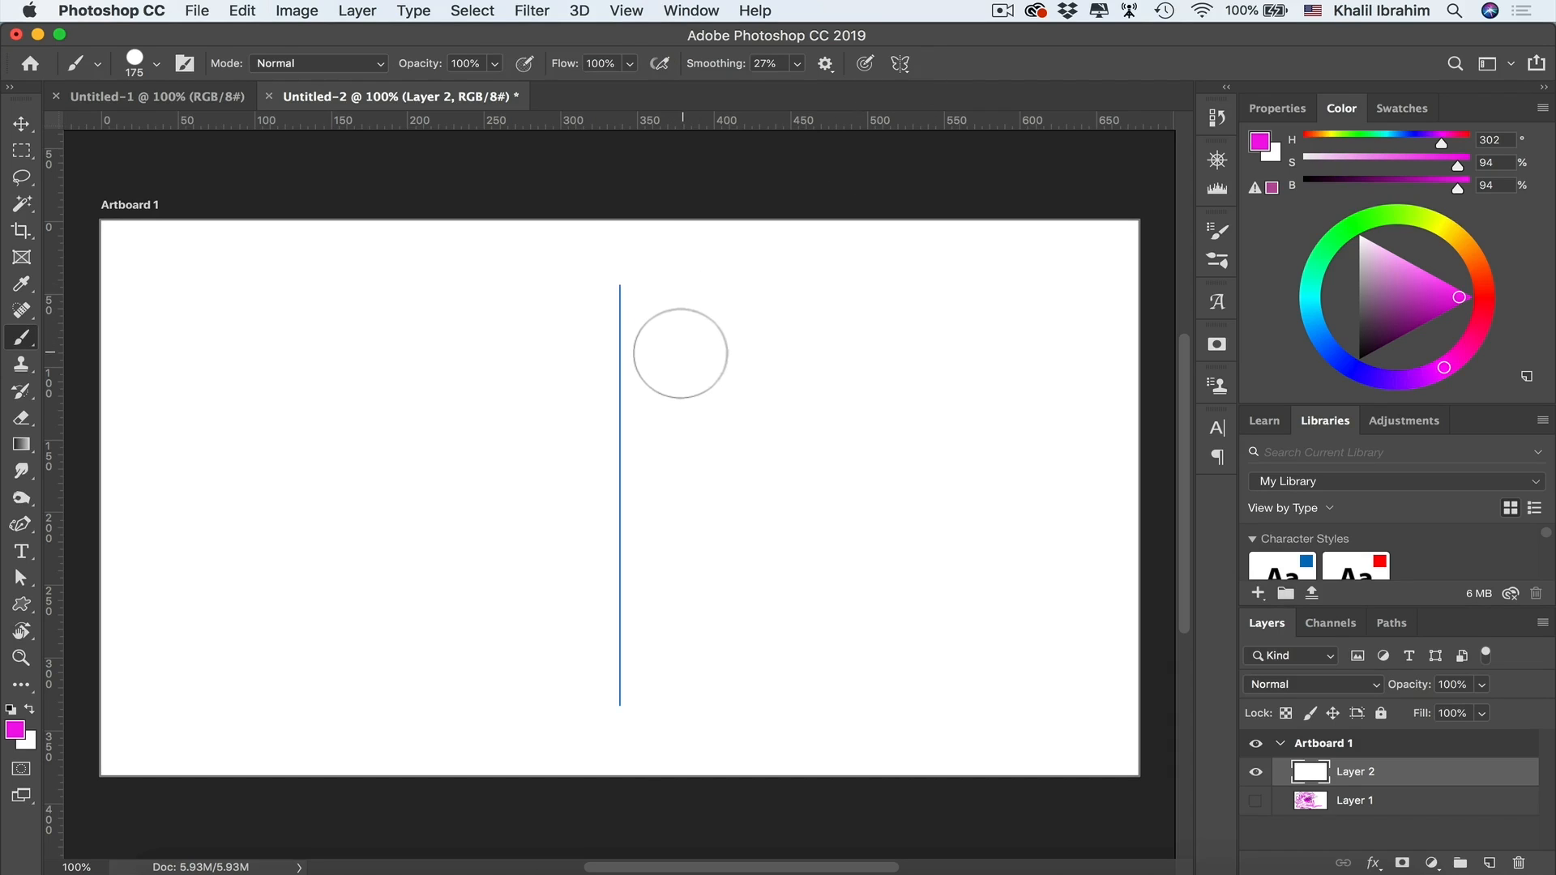
Reduce the brush to 20 px and paint a mirrored butterfly outline with upper-wing spots and wavy lower-wing details.
key(bracketleft)
key(bracketleft)
key(bracketleft)
key(bracketleft)
key(bracketleft)
key(bracketleft)
key(bracketleft)
key(bracketleft)
key(bracketleft)
key(bracketleft)
key(bracketleft)
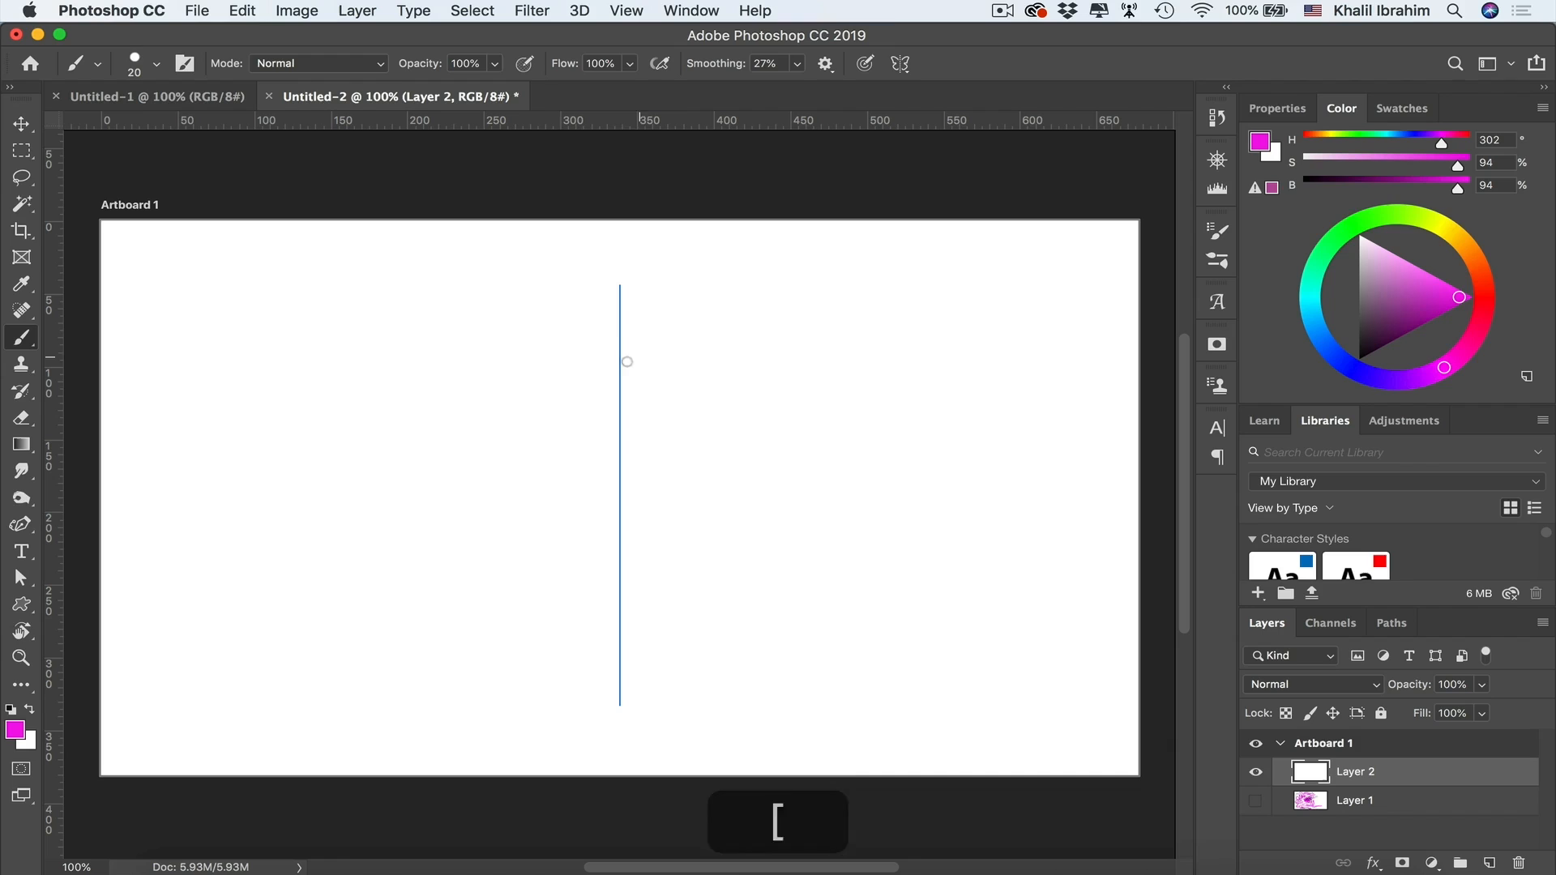
mouse_move(623, 353)
mouse_down()
mouse_move(716, 293)
mouse_move(863, 268)
mouse_up()
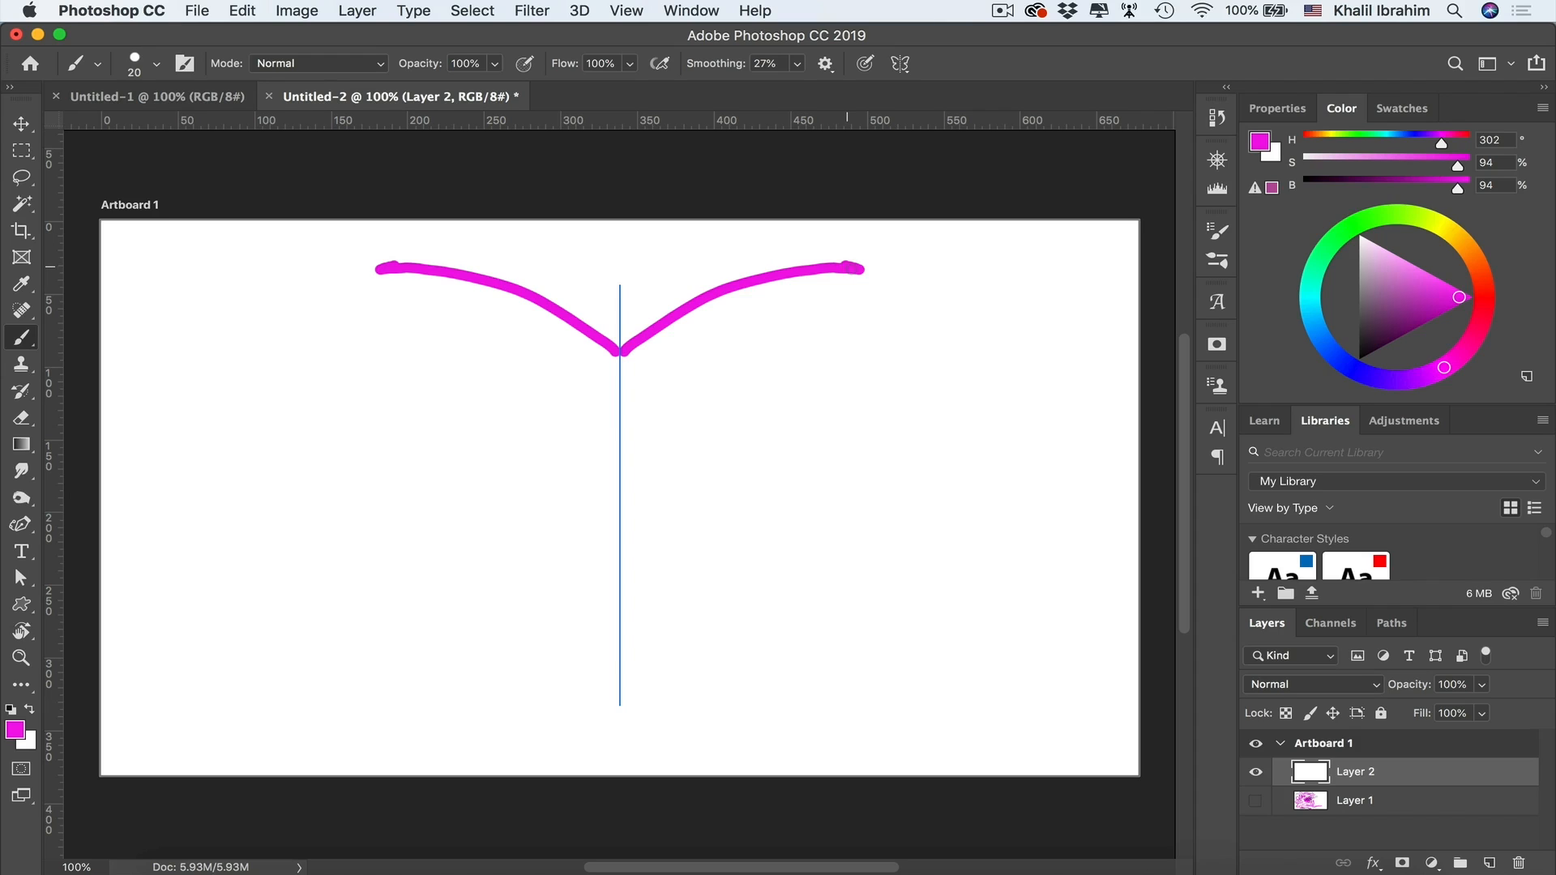
mouse_move(851, 269)
mouse_down()
mouse_move(787, 424)
mouse_move(716, 441)
mouse_move(818, 507)
mouse_move(816, 572)
mouse_move(747, 623)
mouse_move(621, 579)
mouse_up()
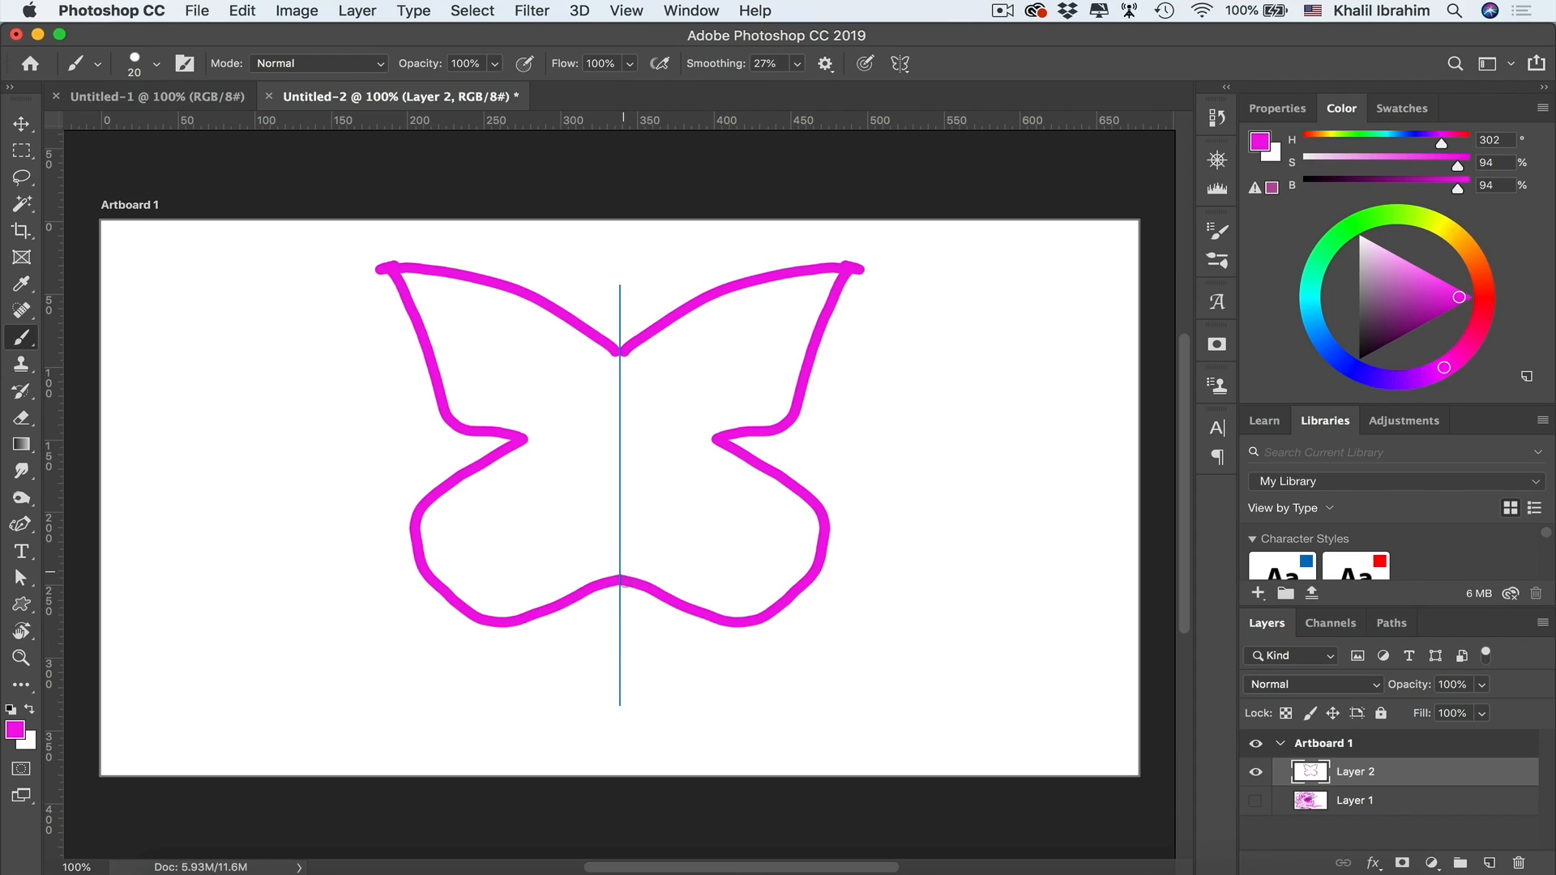
drag(774, 313, 712, 350)
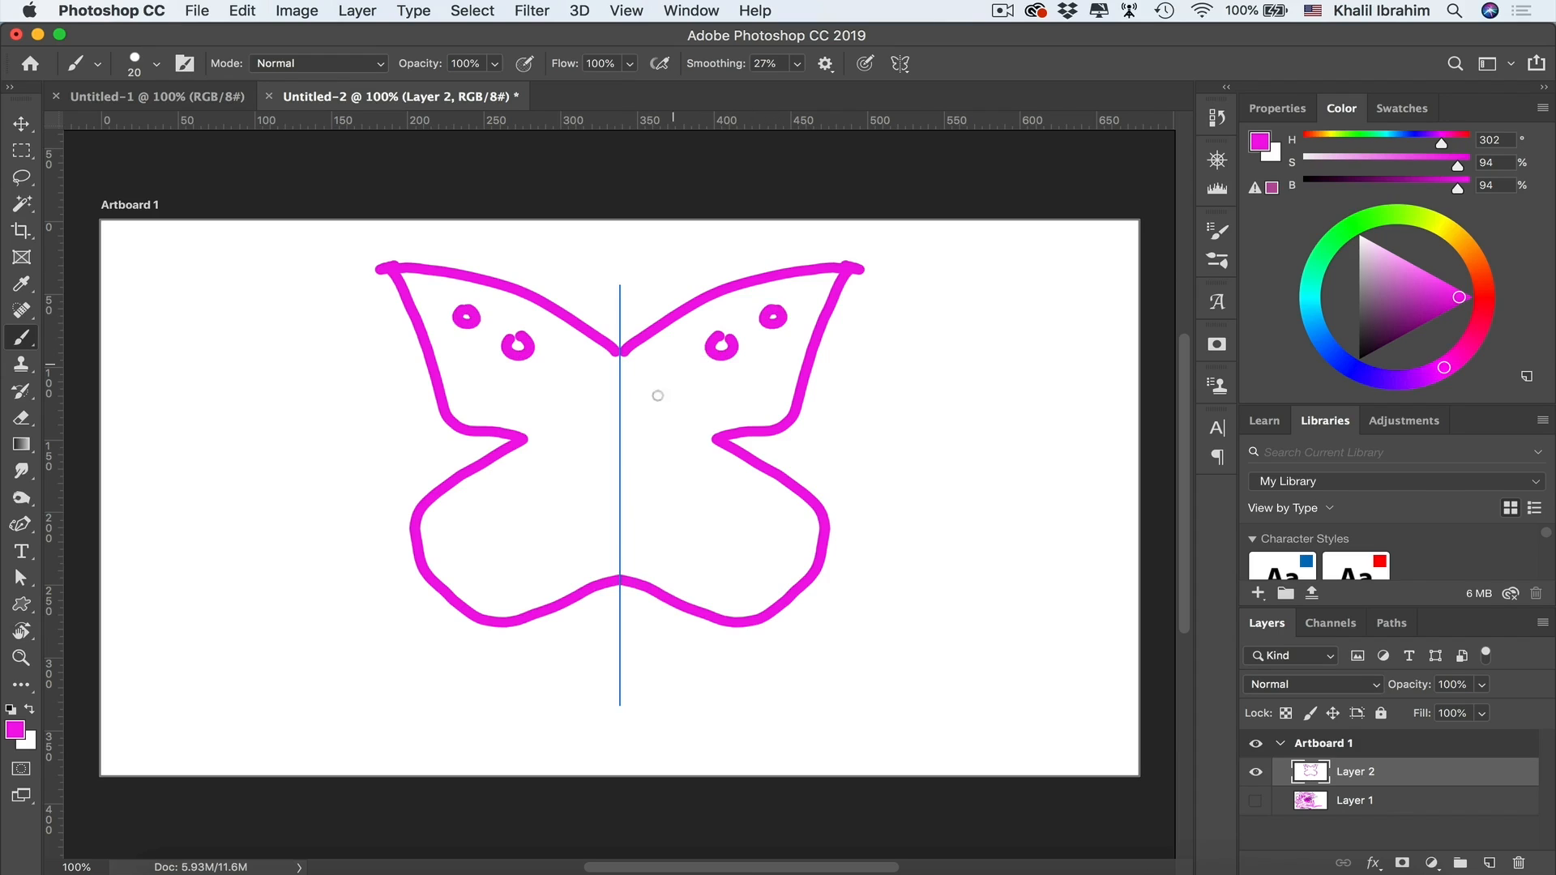
mouse_move(688, 470)
mouse_down()
mouse_move(765, 575)
mouse_move(697, 571)
mouse_move(633, 541)
mouse_up()
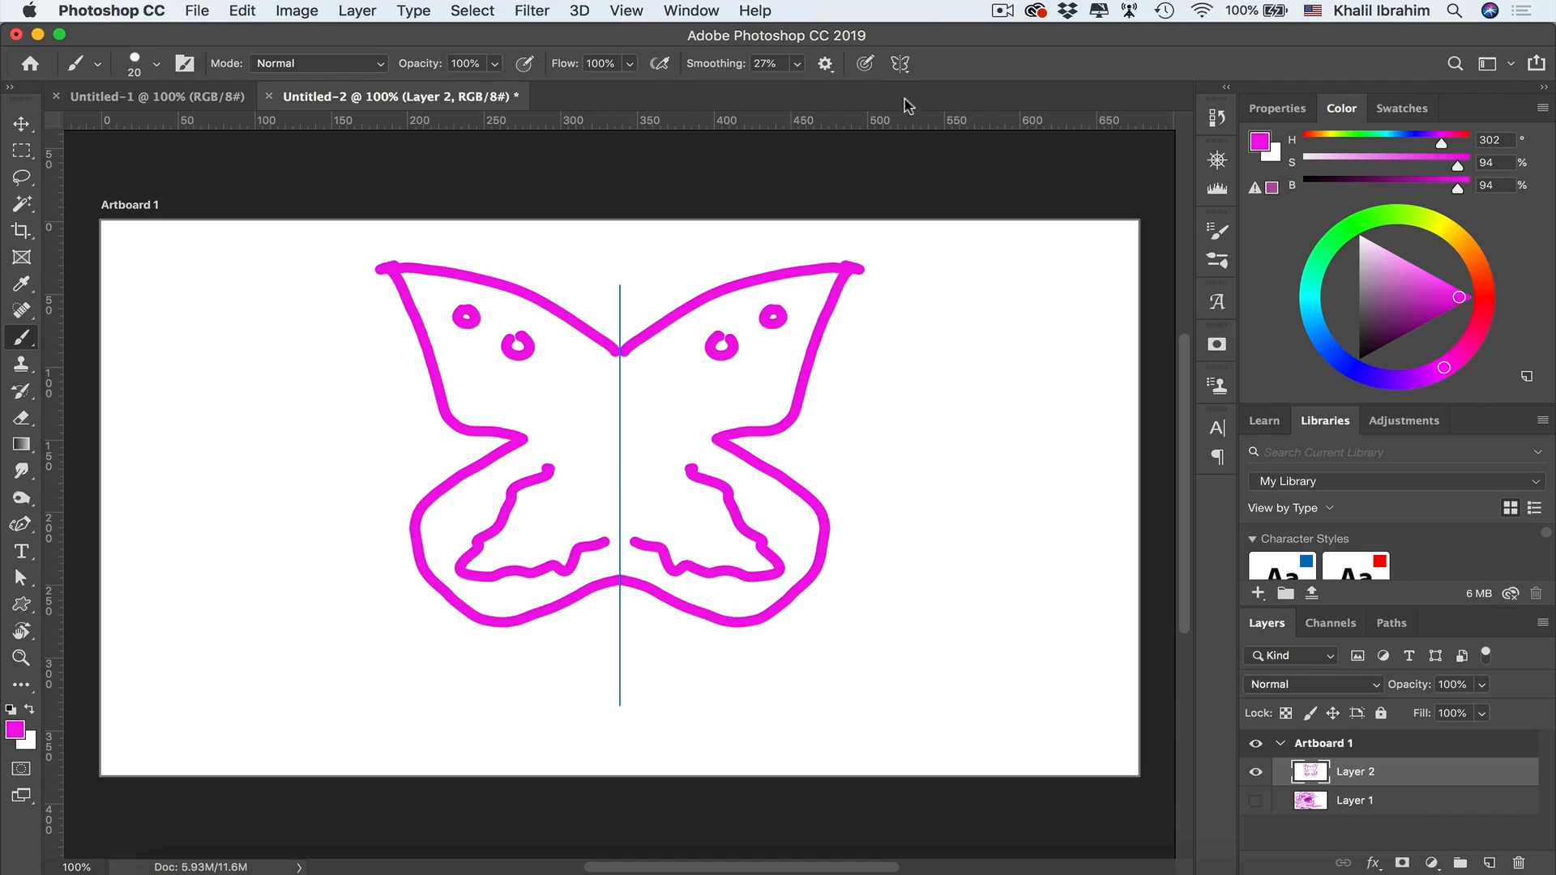
Turn paint symmetry off and paint two antennae with dotted tips from the top center of the butterfly.
click(901, 64)
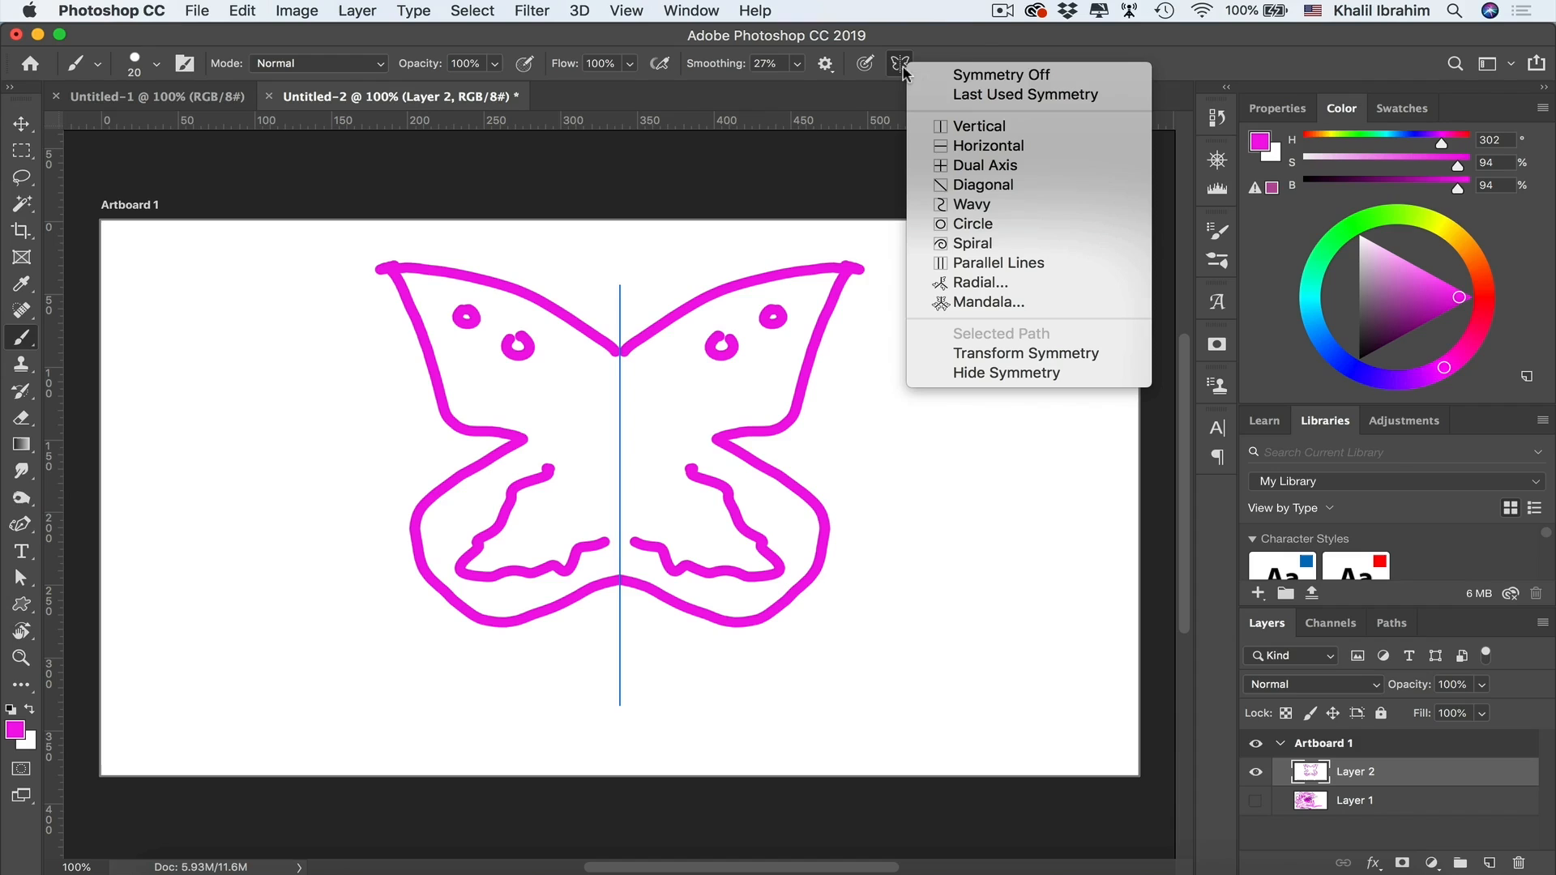
click(987, 75)
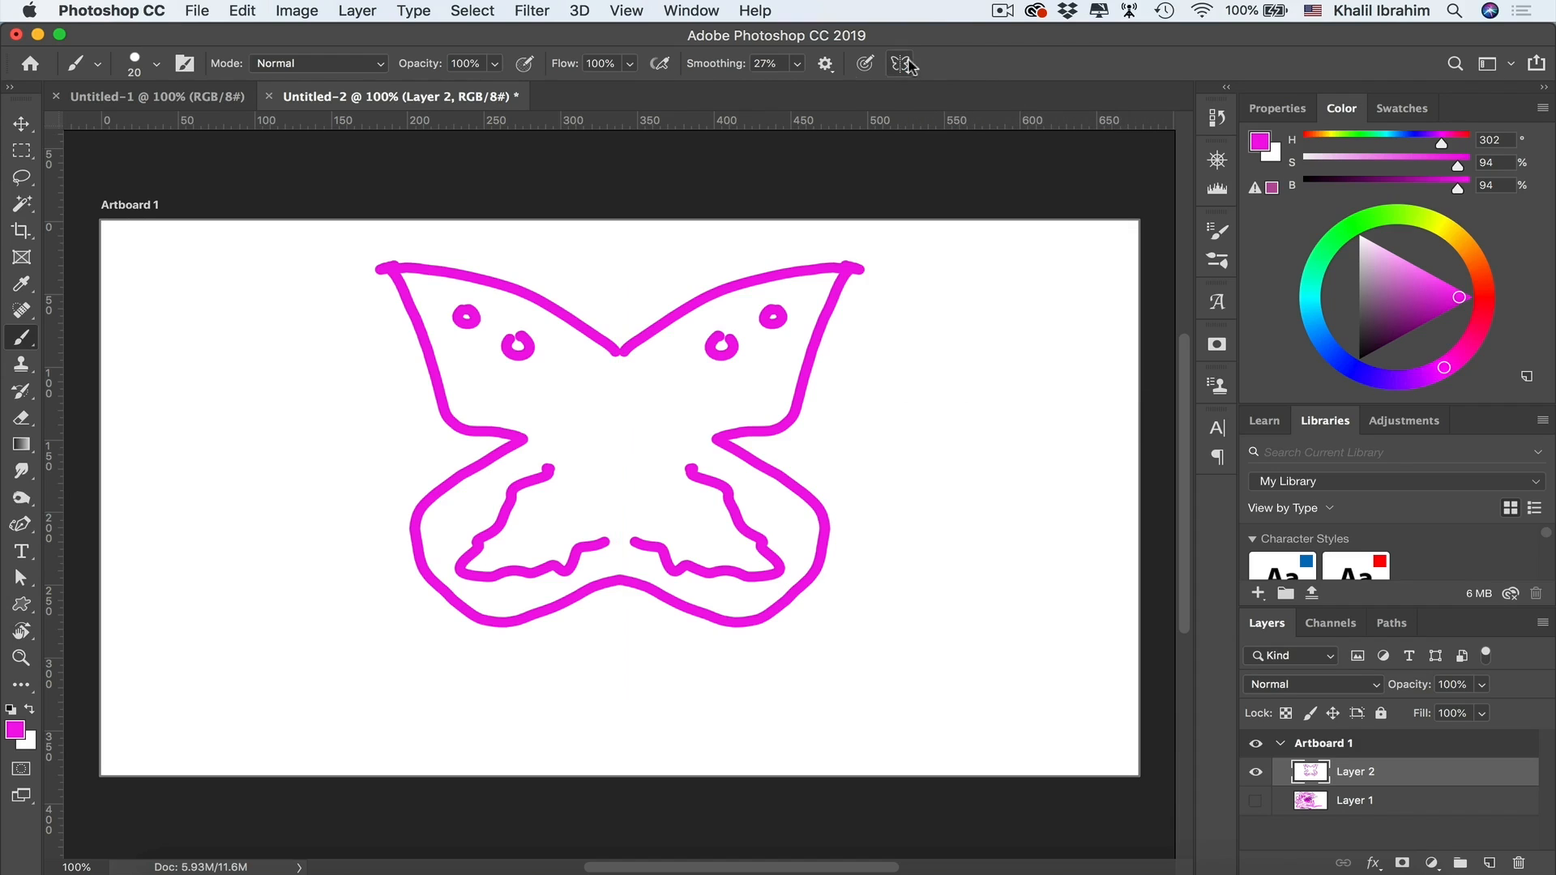
drag(616, 354, 691, 246)
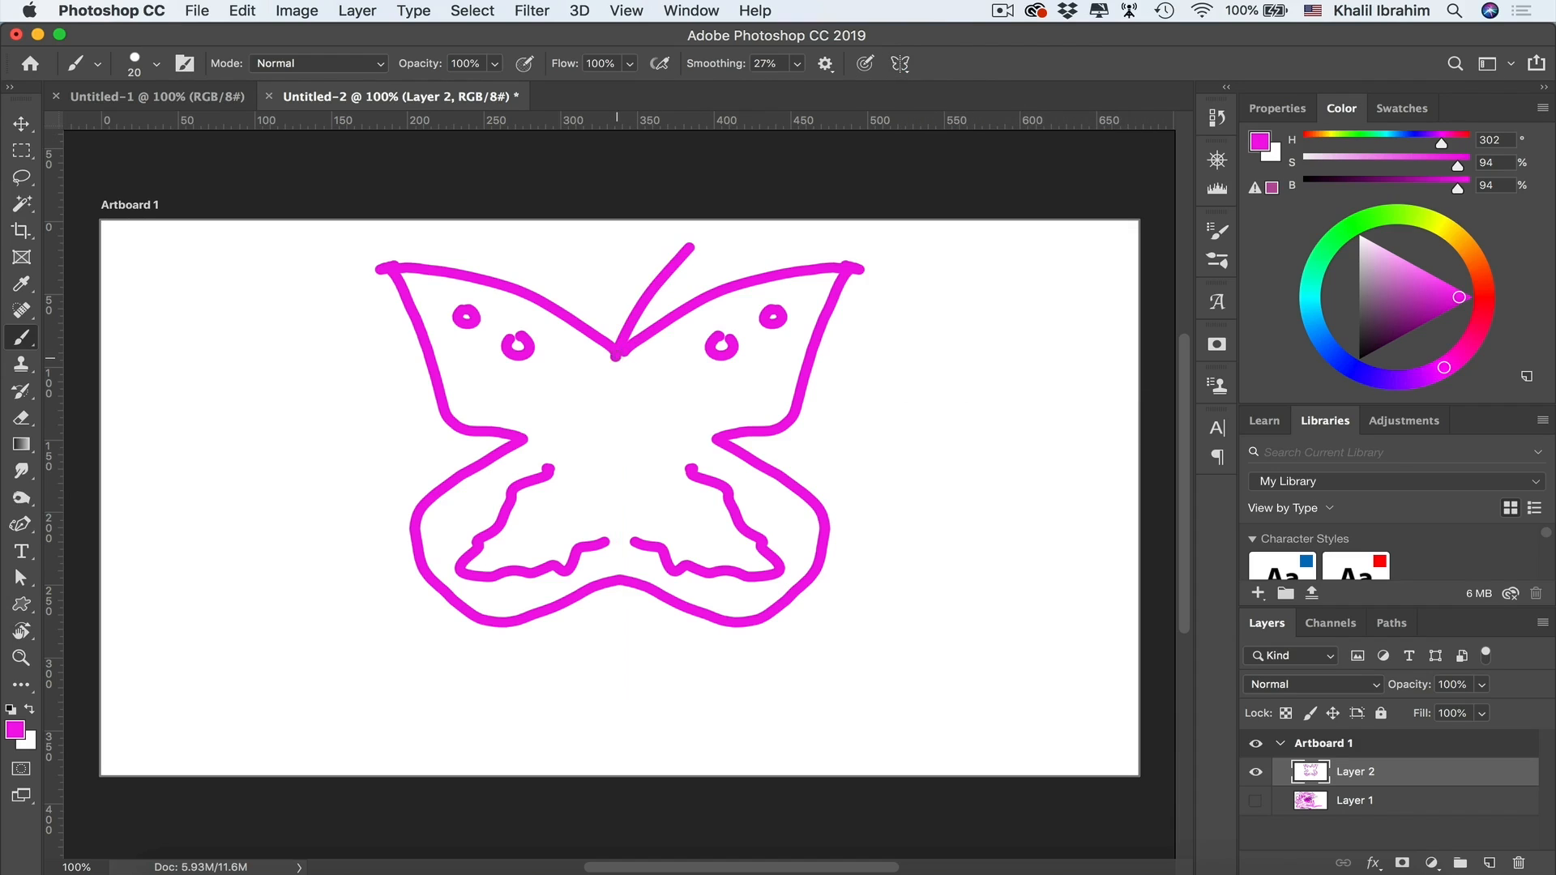
drag(616, 357, 570, 254)
click(691, 242)
click(567, 253)
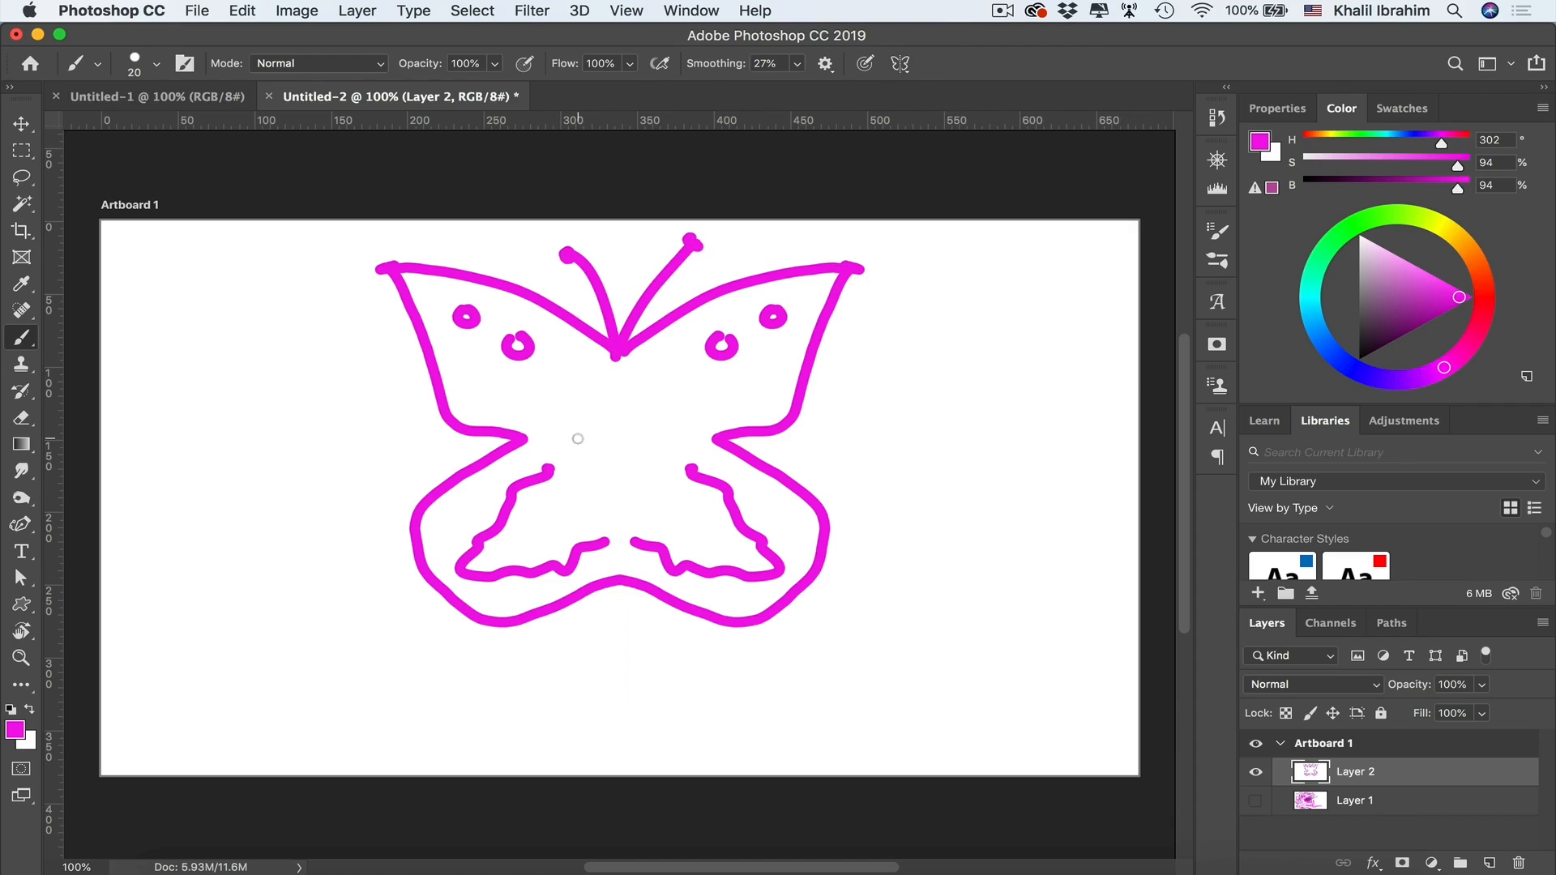
Fill the layer with white and apply a Radial paint symmetry with 5 segments.
key(super+BackSpace)
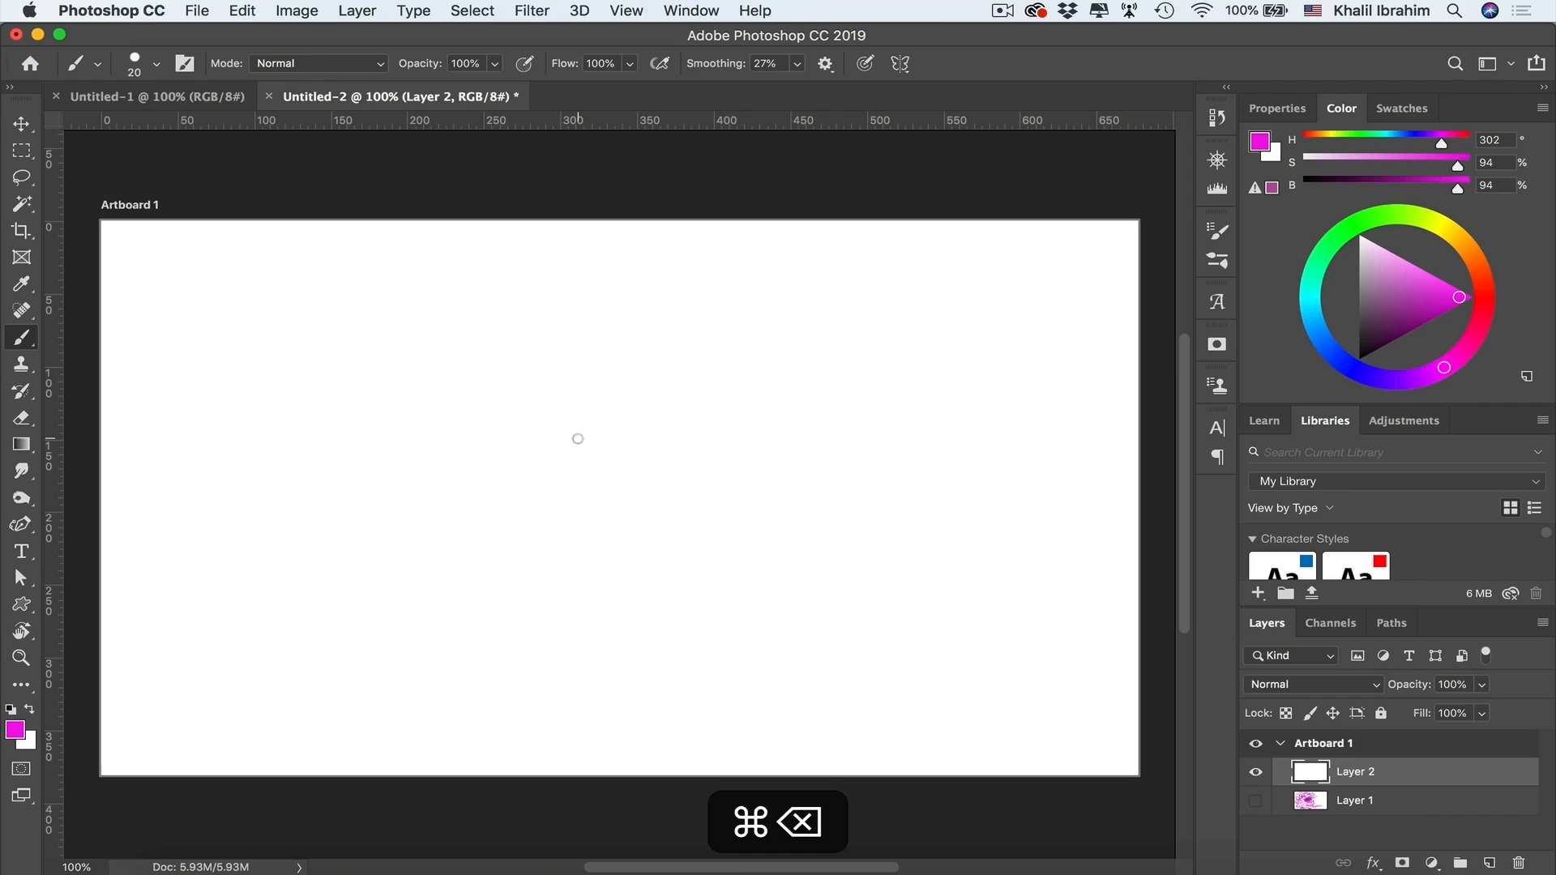
click(899, 63)
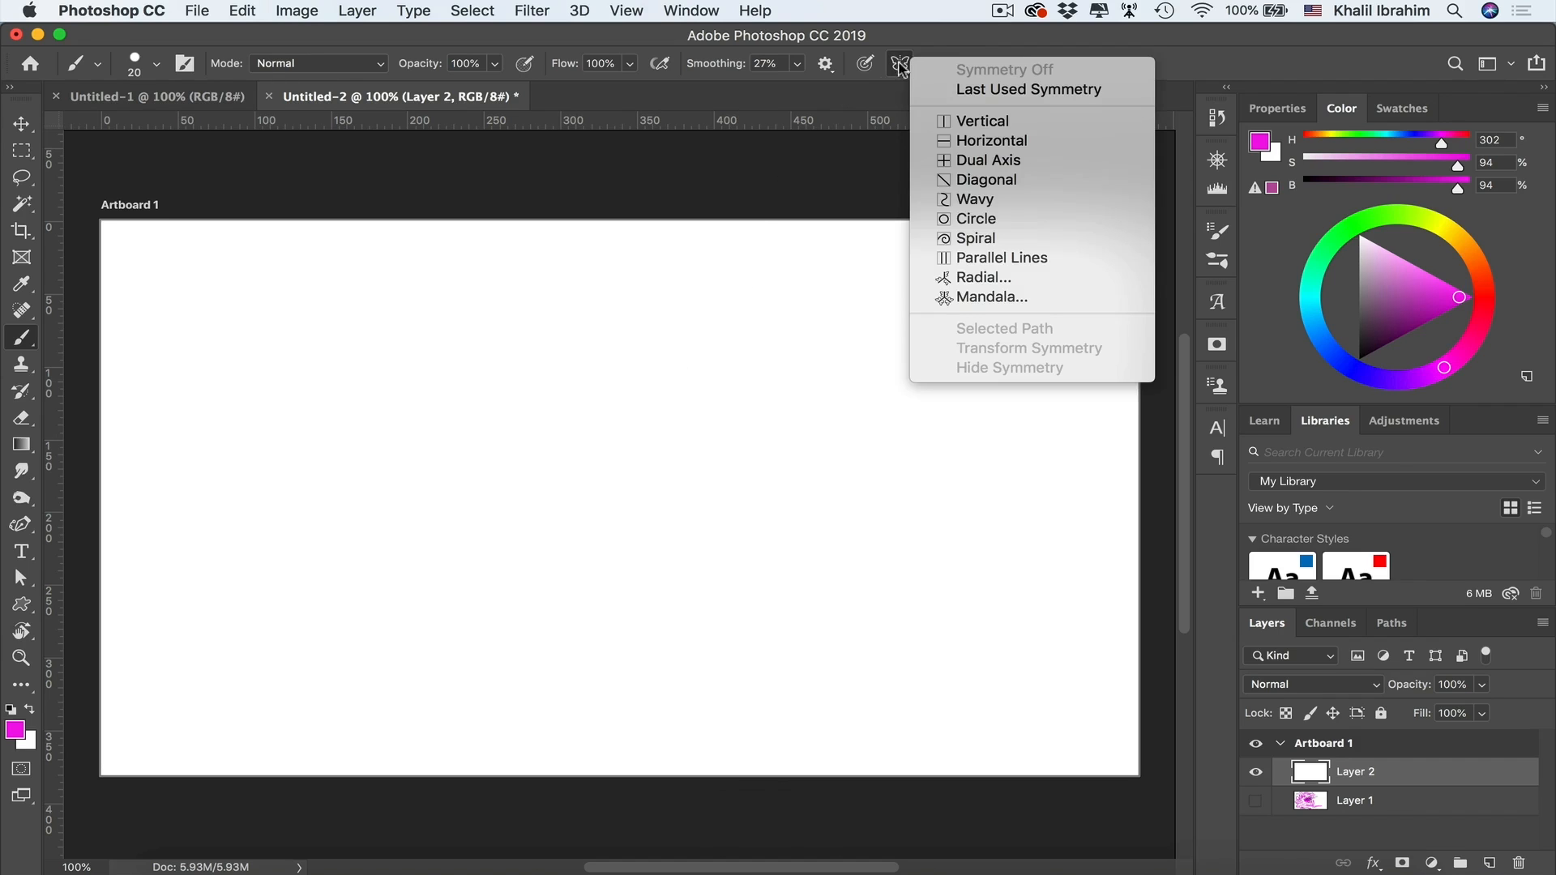
click(985, 279)
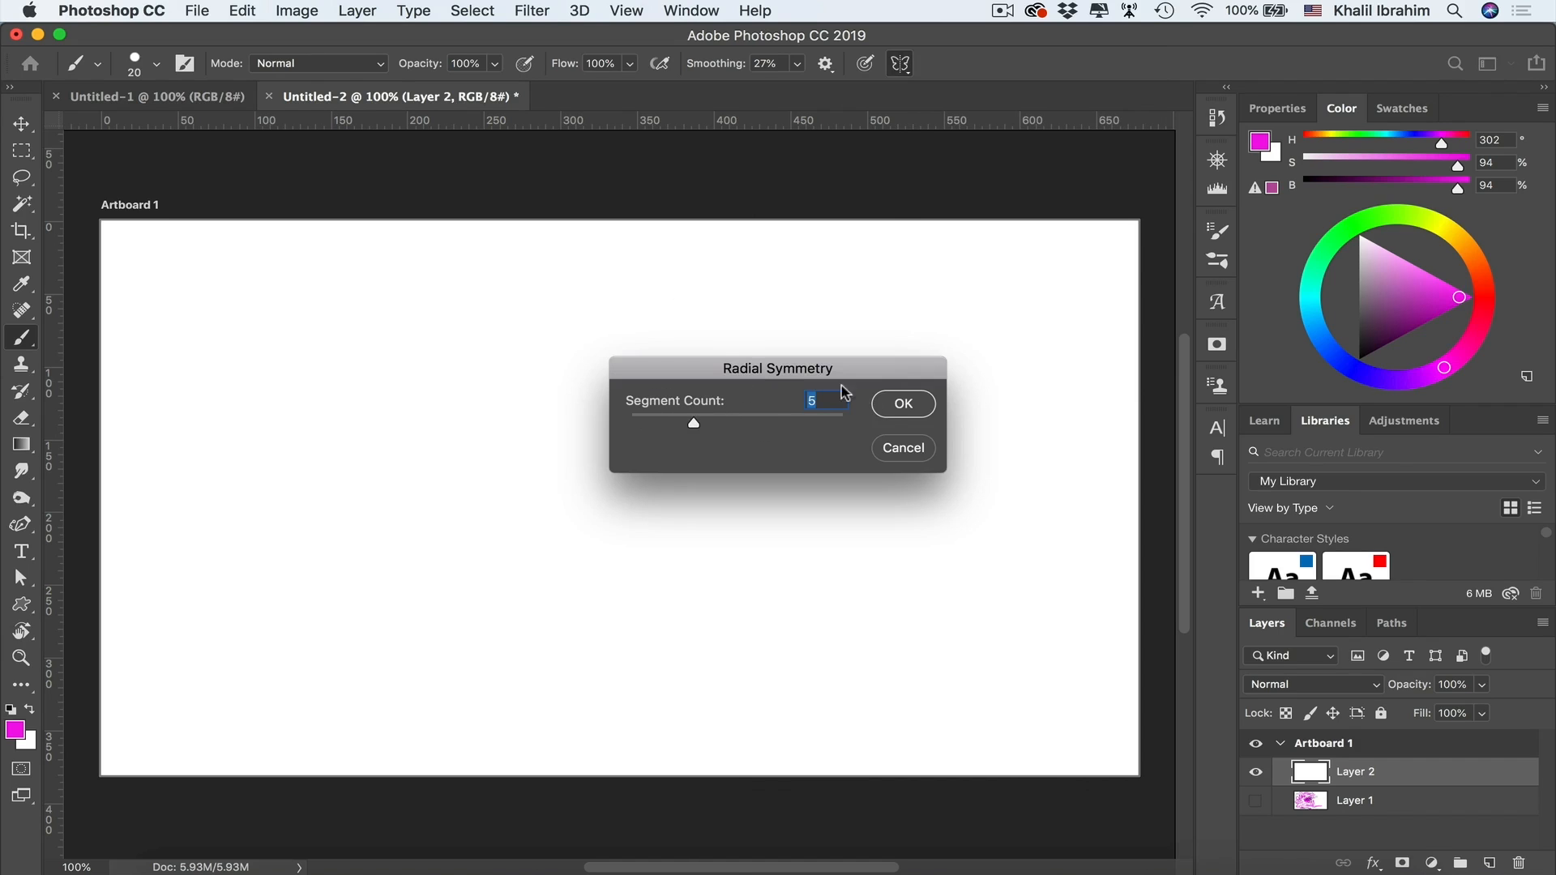
click(899, 404)
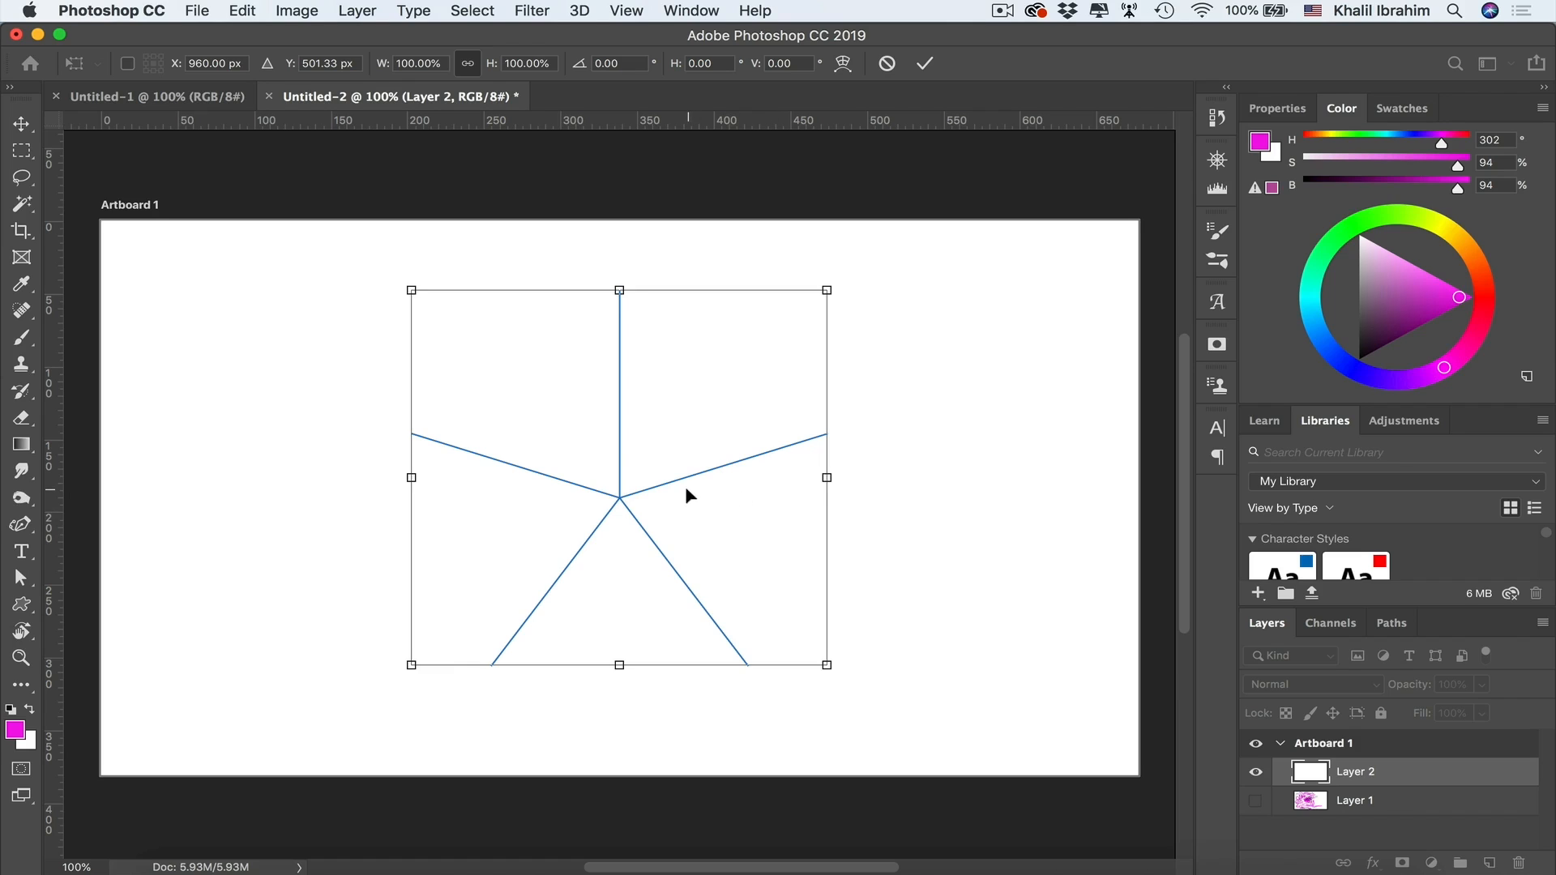
key(Return)
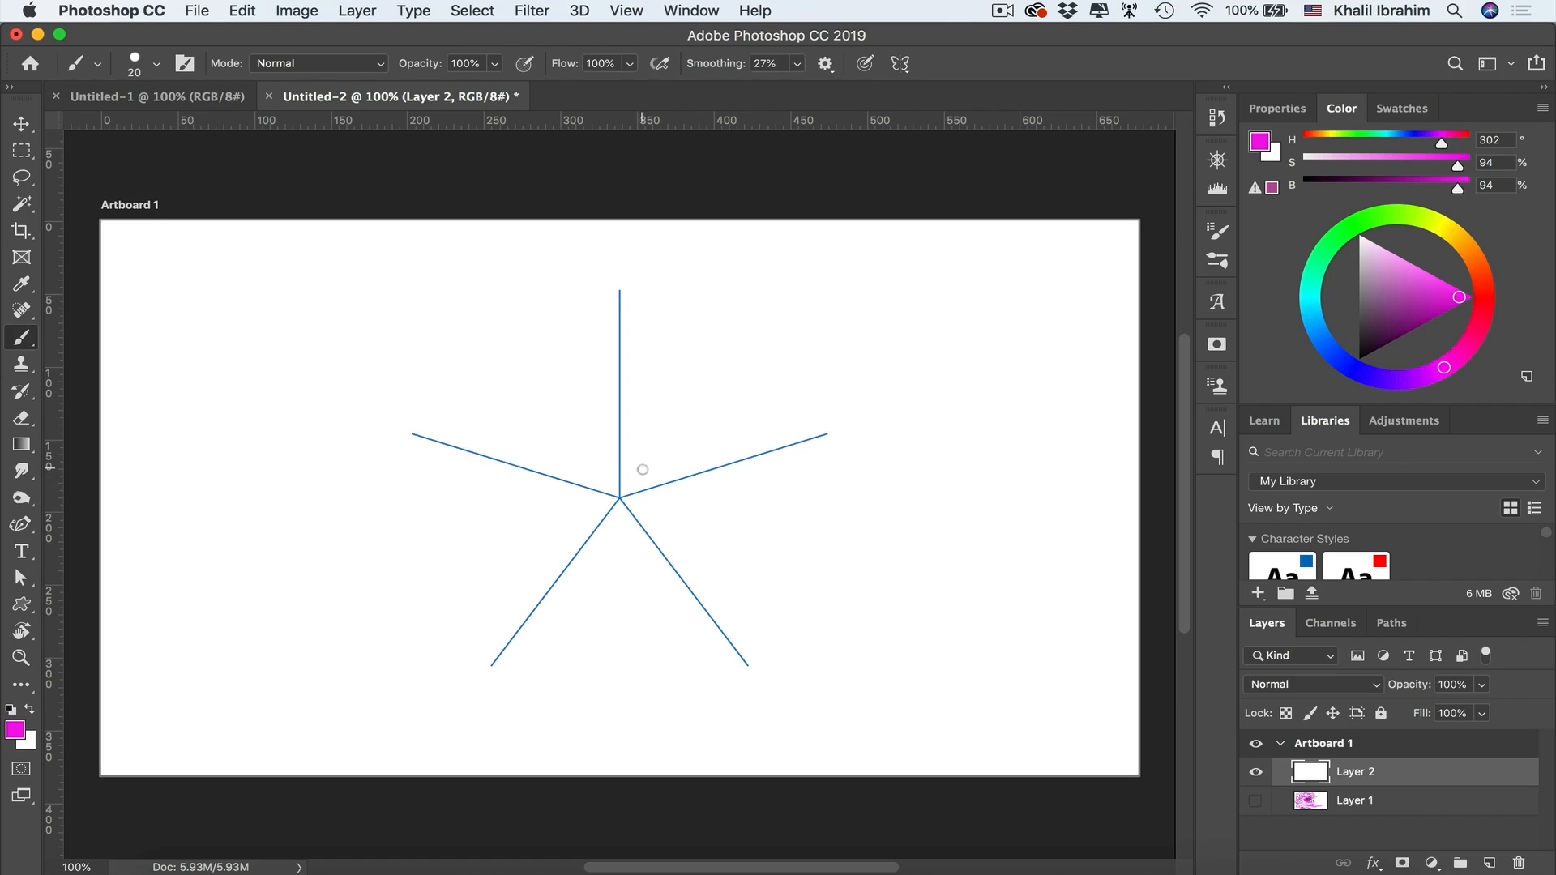
Paint a wavy radial stroke from near the center toward the artboard's upper right, and turn paint symmetry off.
mouse_move(638, 469)
mouse_down()
mouse_move(641, 441)
mouse_move(855, 279)
mouse_up()
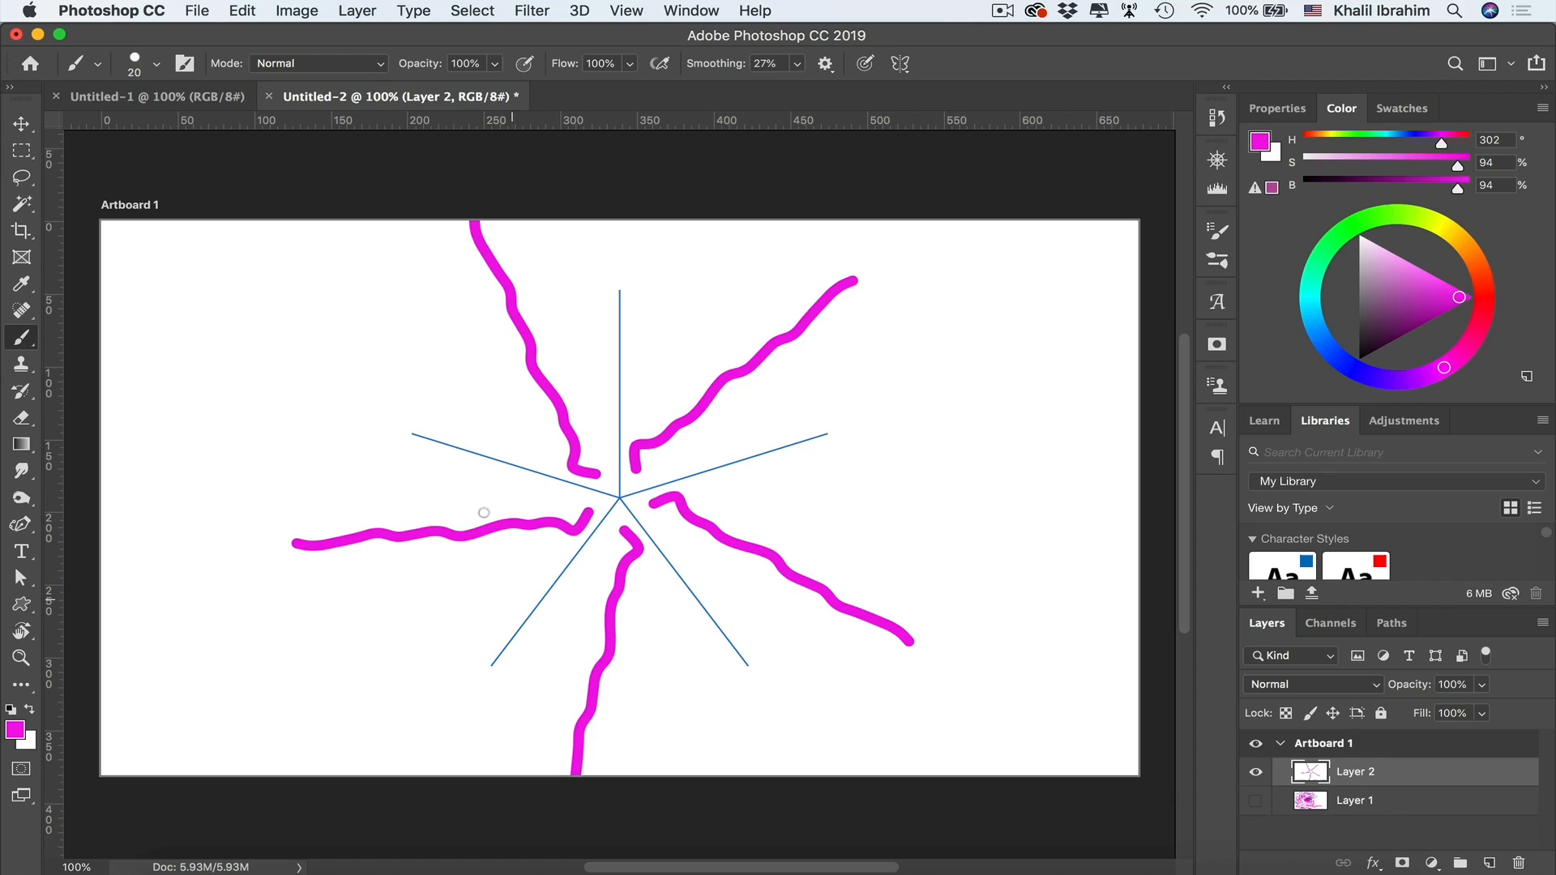
click(899, 63)
click(964, 71)
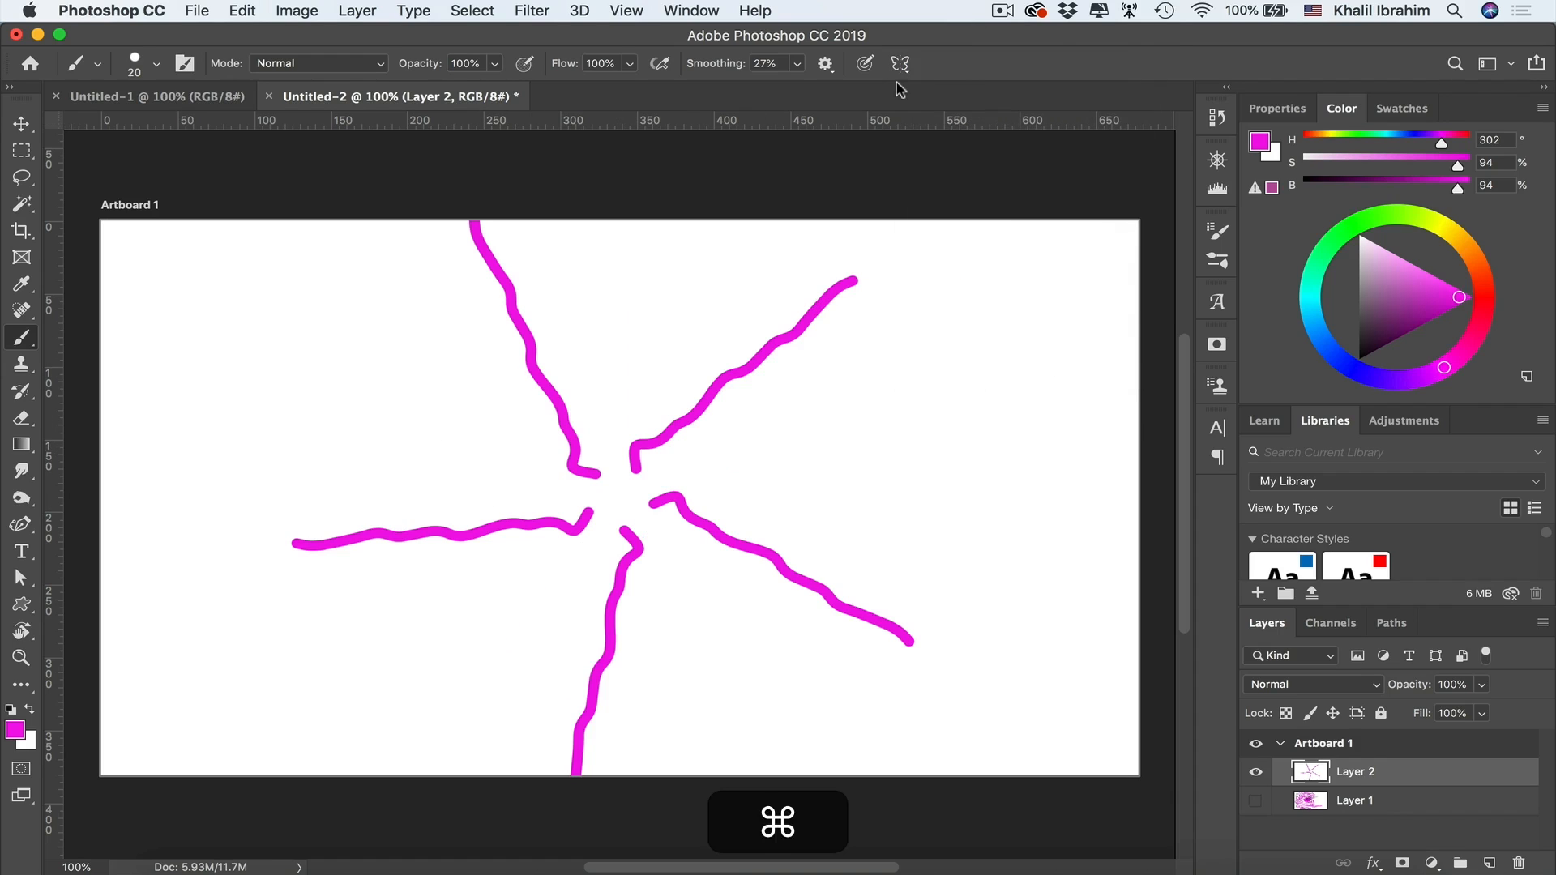
Clear the layer to white and apply a Mandala paint symmetry with 5 segments.
key(super+BackSpace)
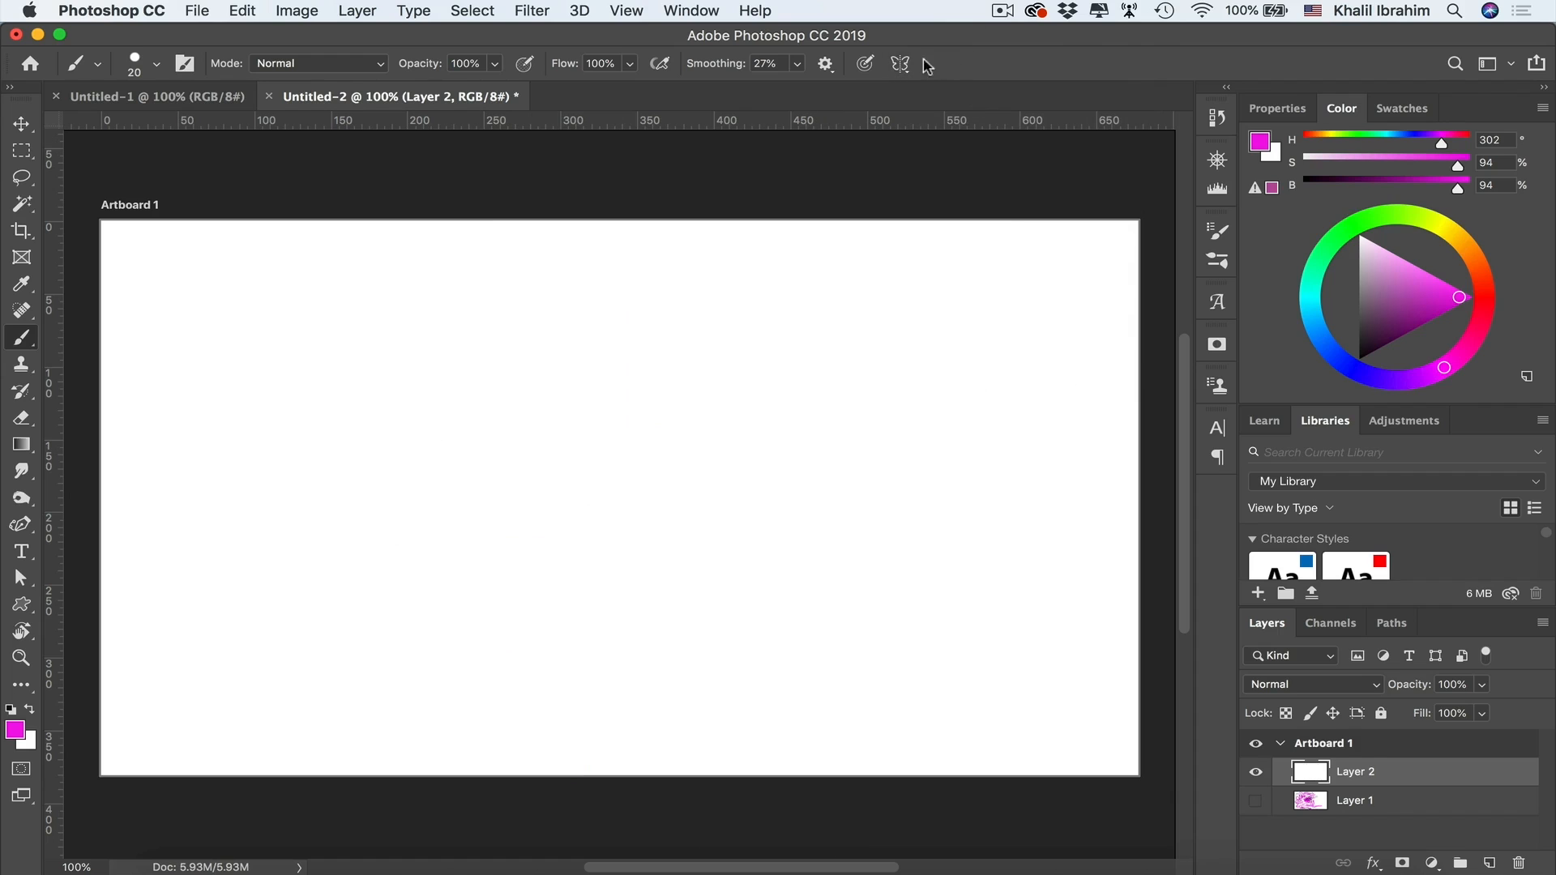
click(899, 63)
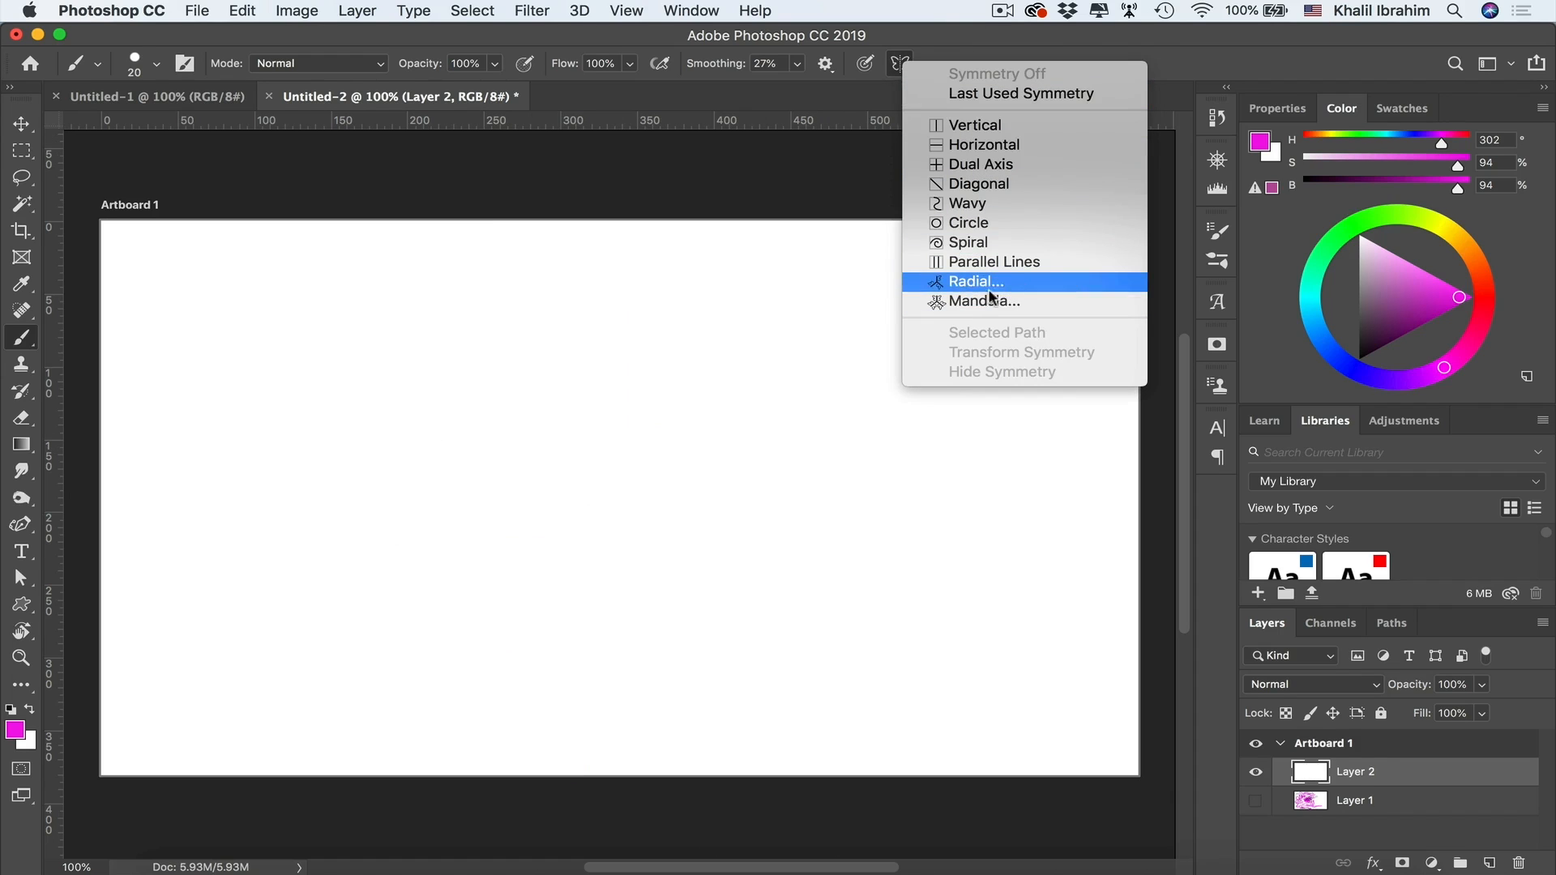
click(1001, 308)
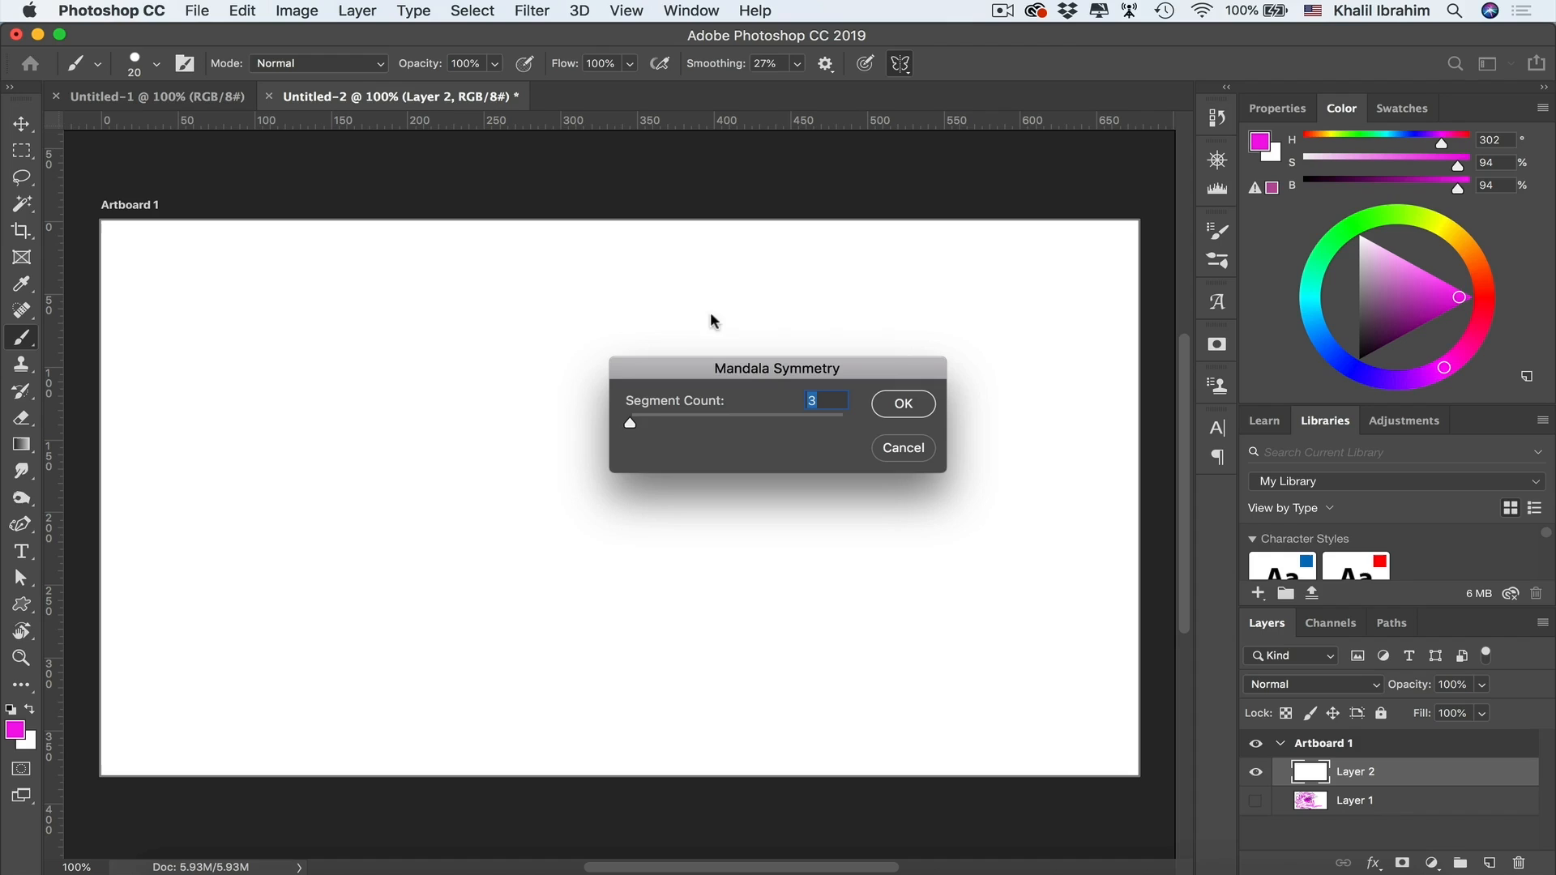
drag(633, 430, 697, 432)
click(903, 404)
key(Return)
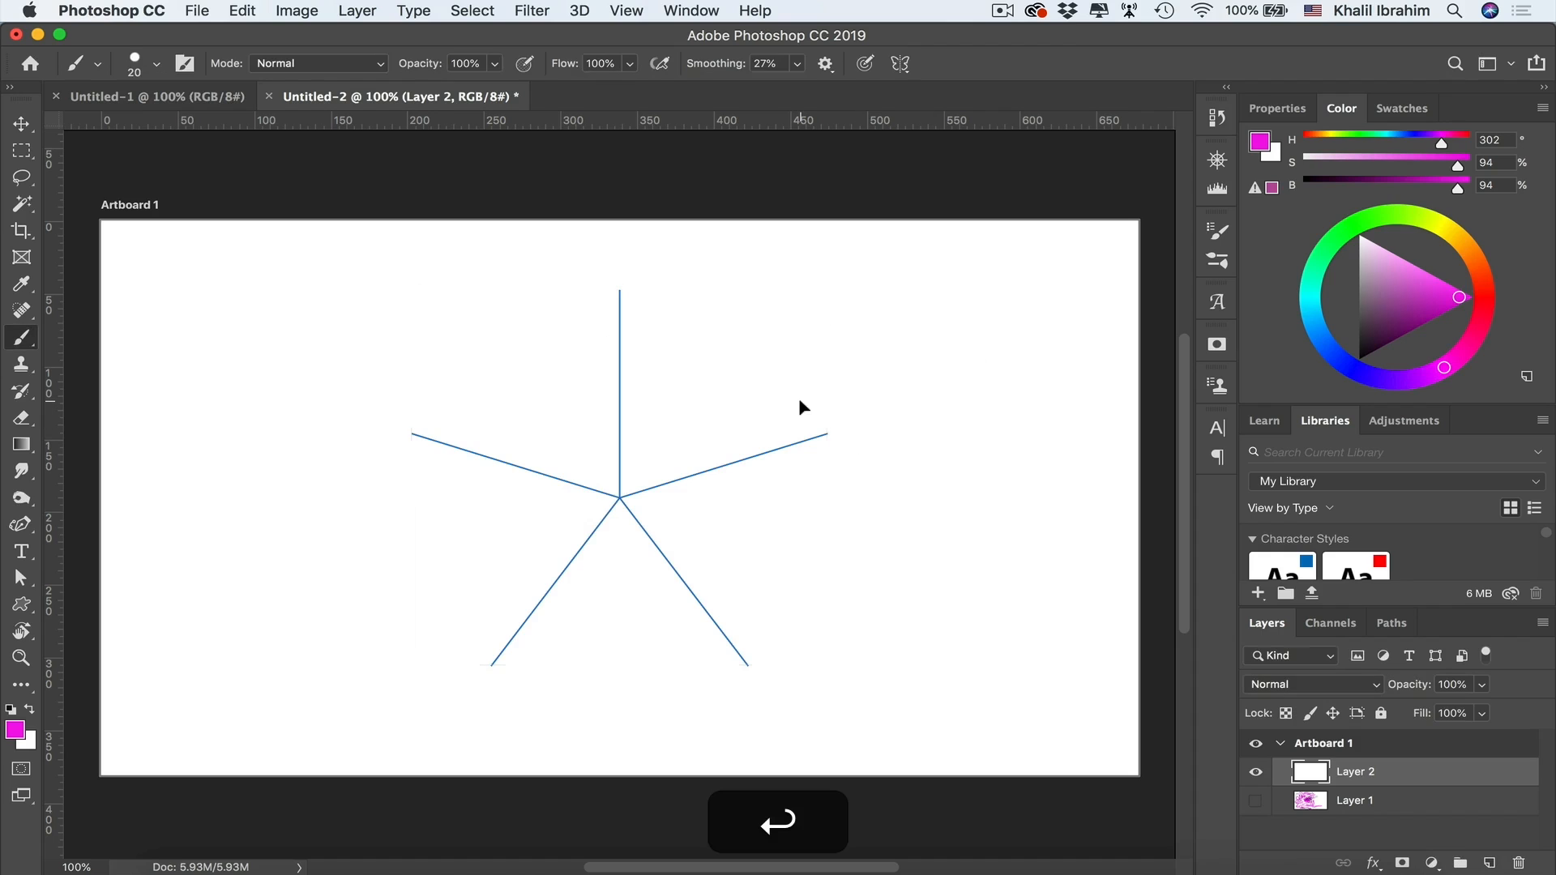
Paint wavy mandala strokes toward the artboard's upper right, one from the vertical axis and one from near the center.
mouse_move(640, 475)
mouse_down()
mouse_move(750, 361)
mouse_move(883, 273)
mouse_up()
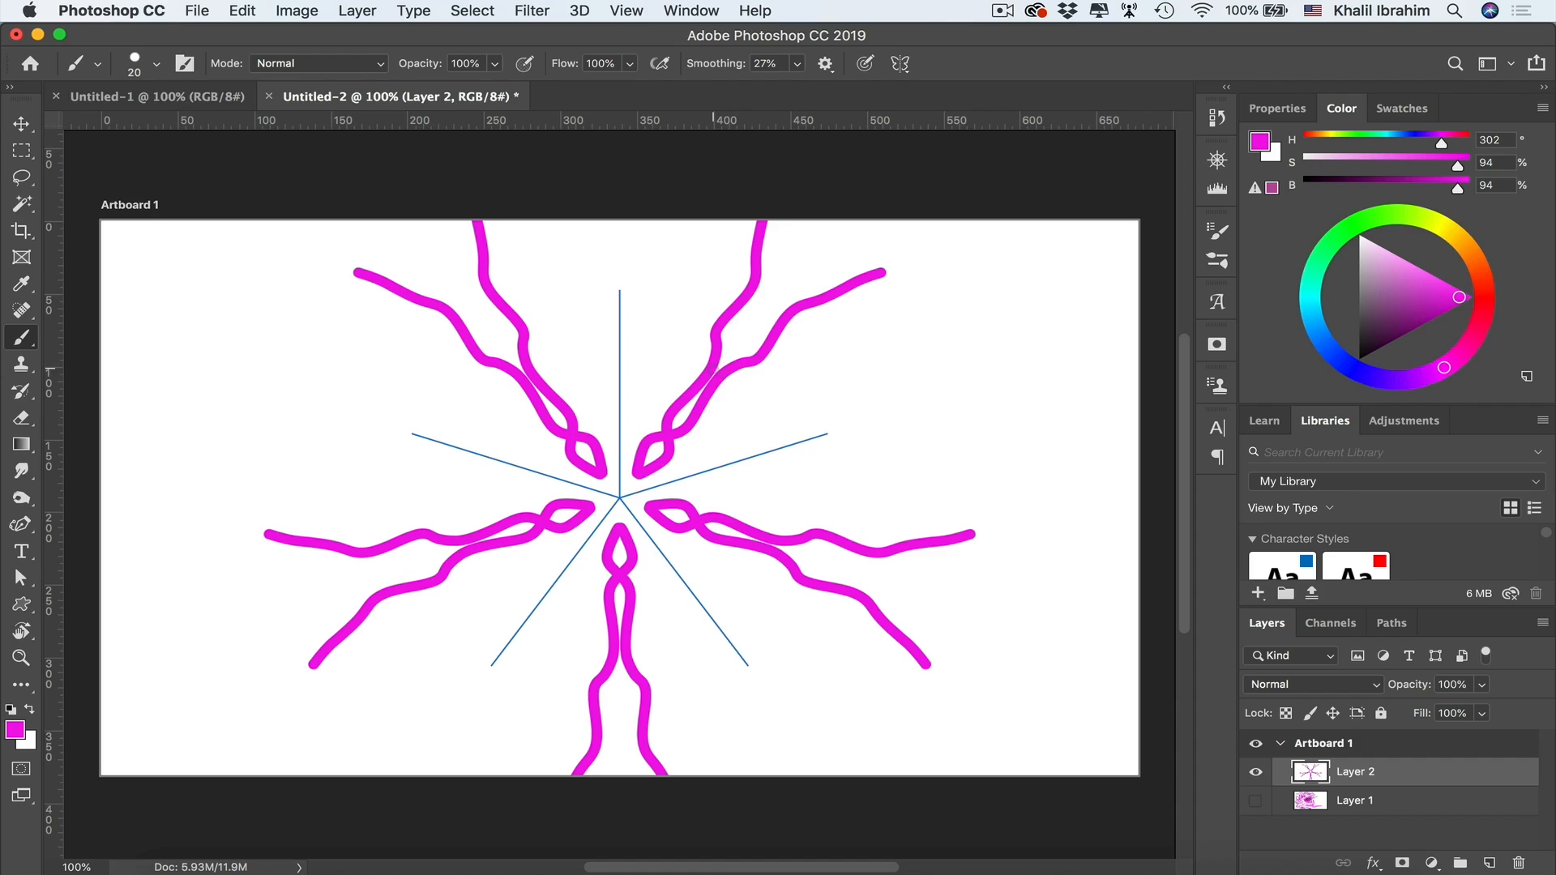
key(super+z)
click(619, 333)
mouse_move(632, 328)
mouse_down()
mouse_move(757, 313)
mouse_move(760, 277)
mouse_move(777, 306)
mouse_move(1002, 264)
mouse_up()
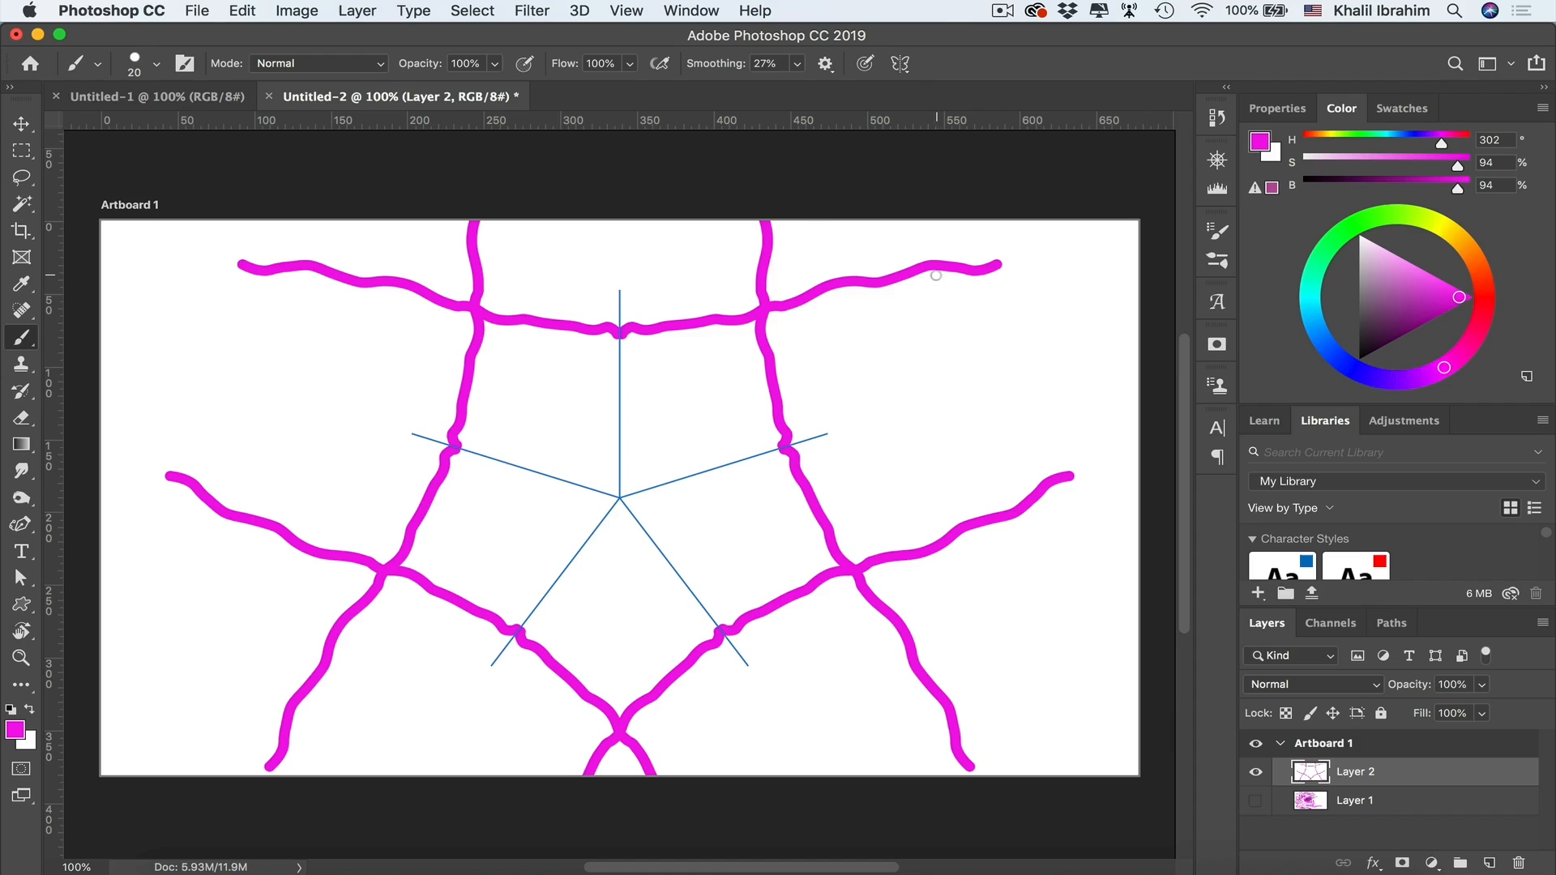
mouse_move(631, 486)
mouse_down()
mouse_move(896, 299)
mouse_move(982, 276)
mouse_up()
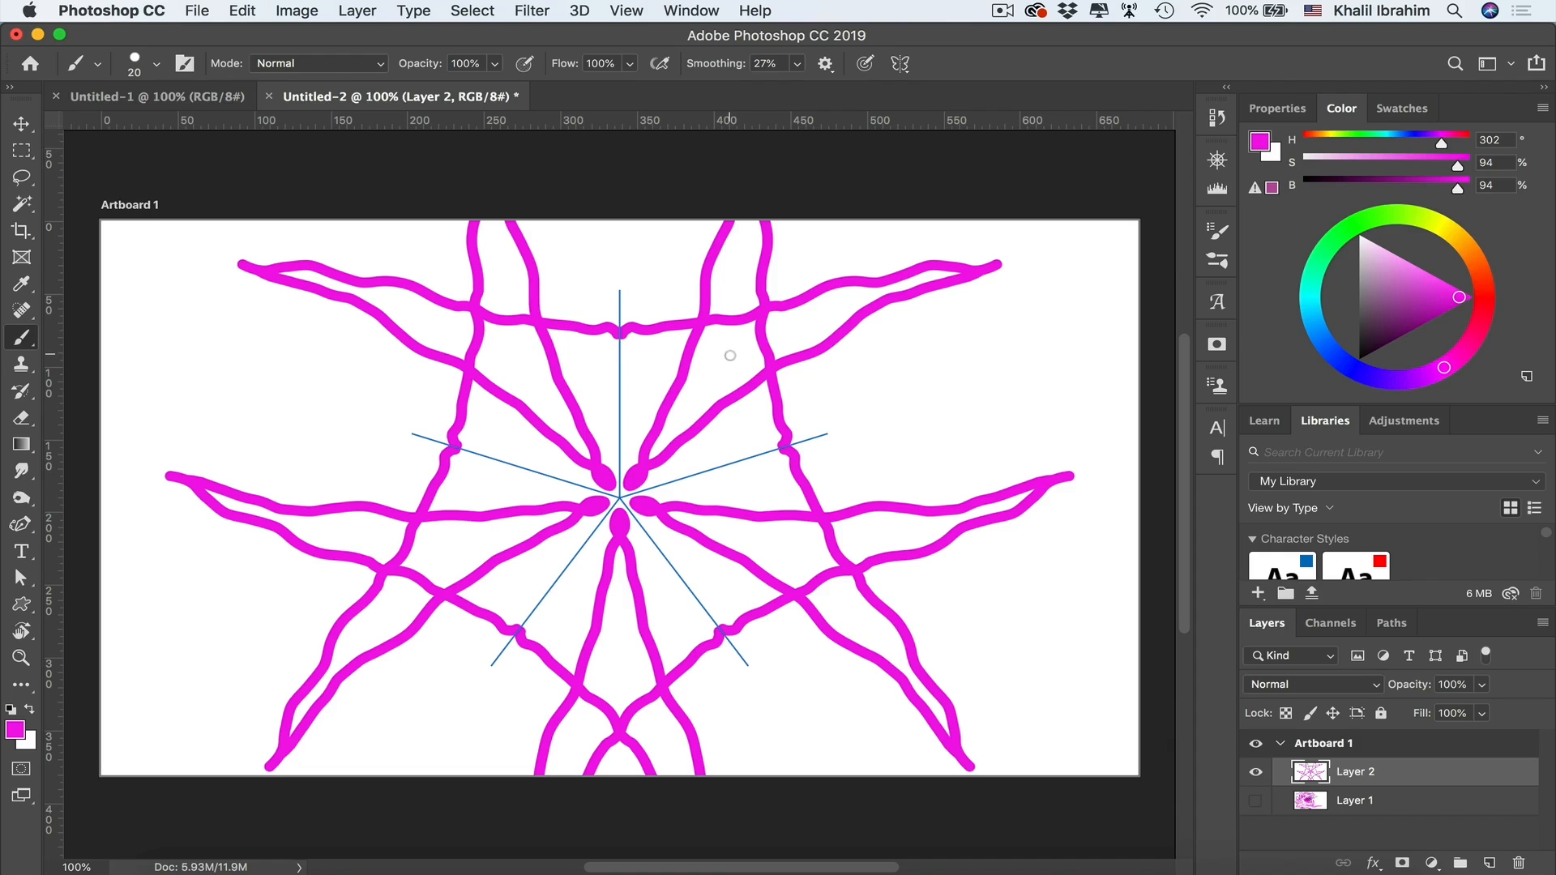
Set the brush opacity to 25%, paint a translucent mandala stroke outward from the center, and turn paint symmetry off.
key(5)
key(2)
key(5)
mouse_move(660, 445)
mouse_down()
mouse_move(753, 333)
mouse_move(867, 251)
mouse_move(944, 233)
mouse_up()
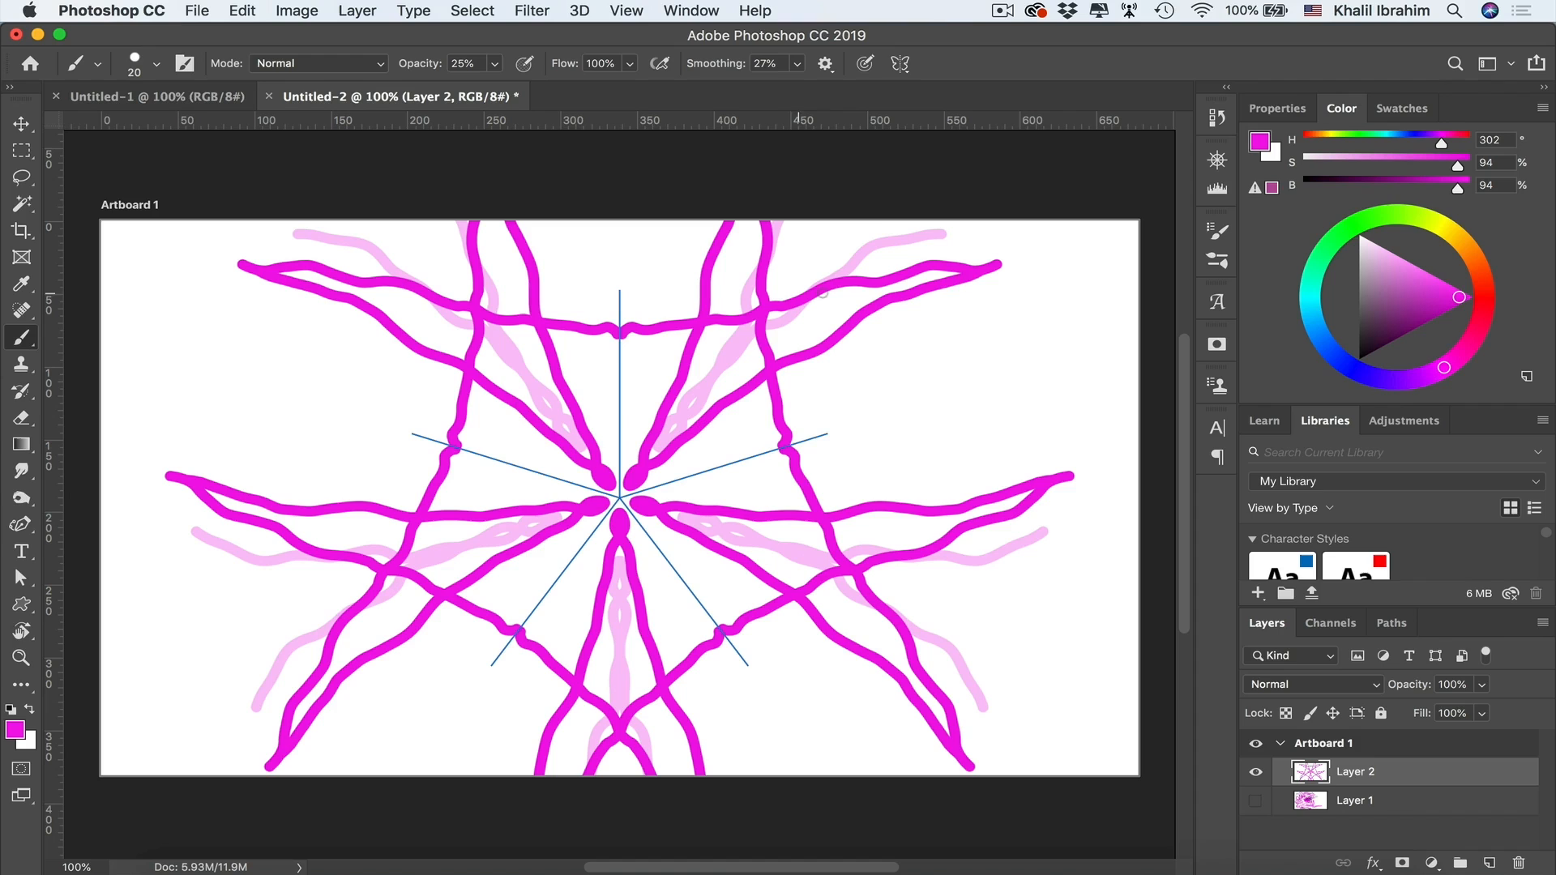
click(899, 63)
click(930, 85)
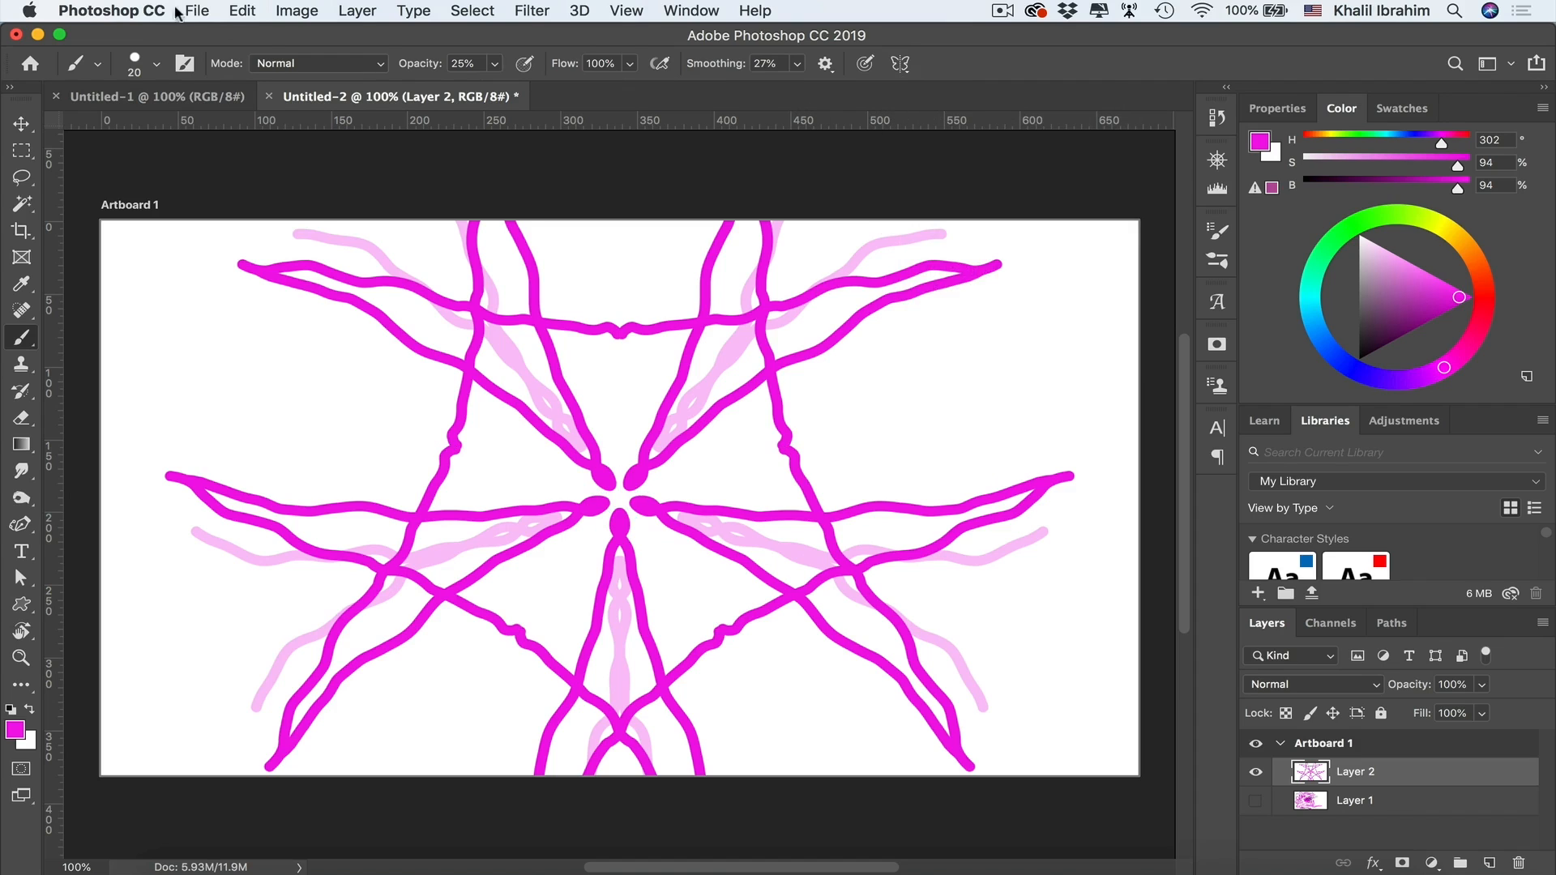
Try the Standard, Precise and Full Size Brush Tip painting cursors in the Cursors preferences, and apply Normal Brush Tip.
click(114, 18)
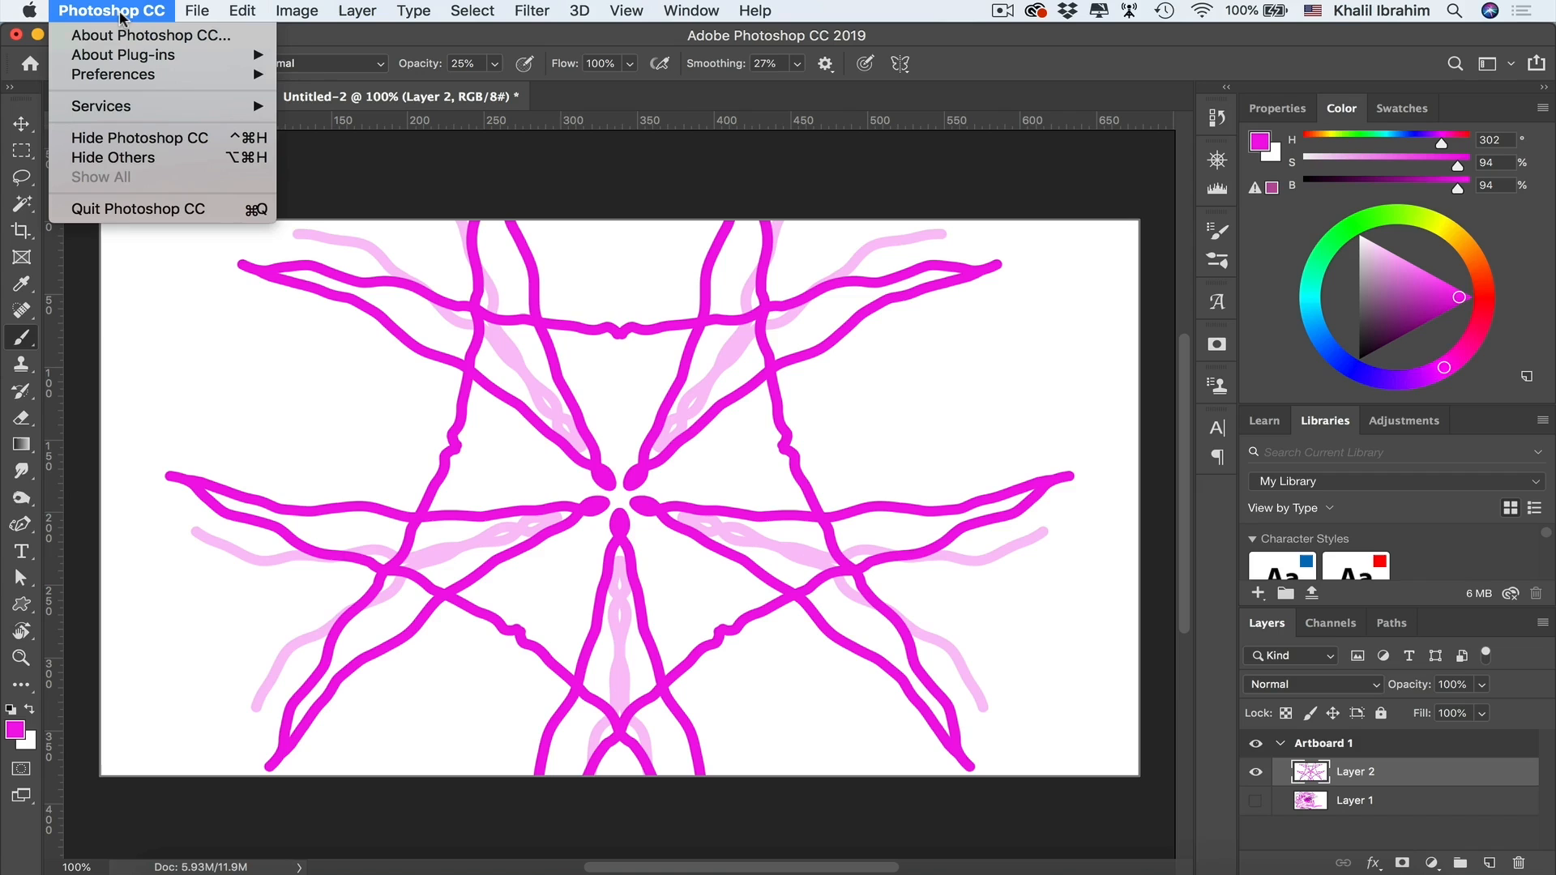
mouse_move(148, 74)
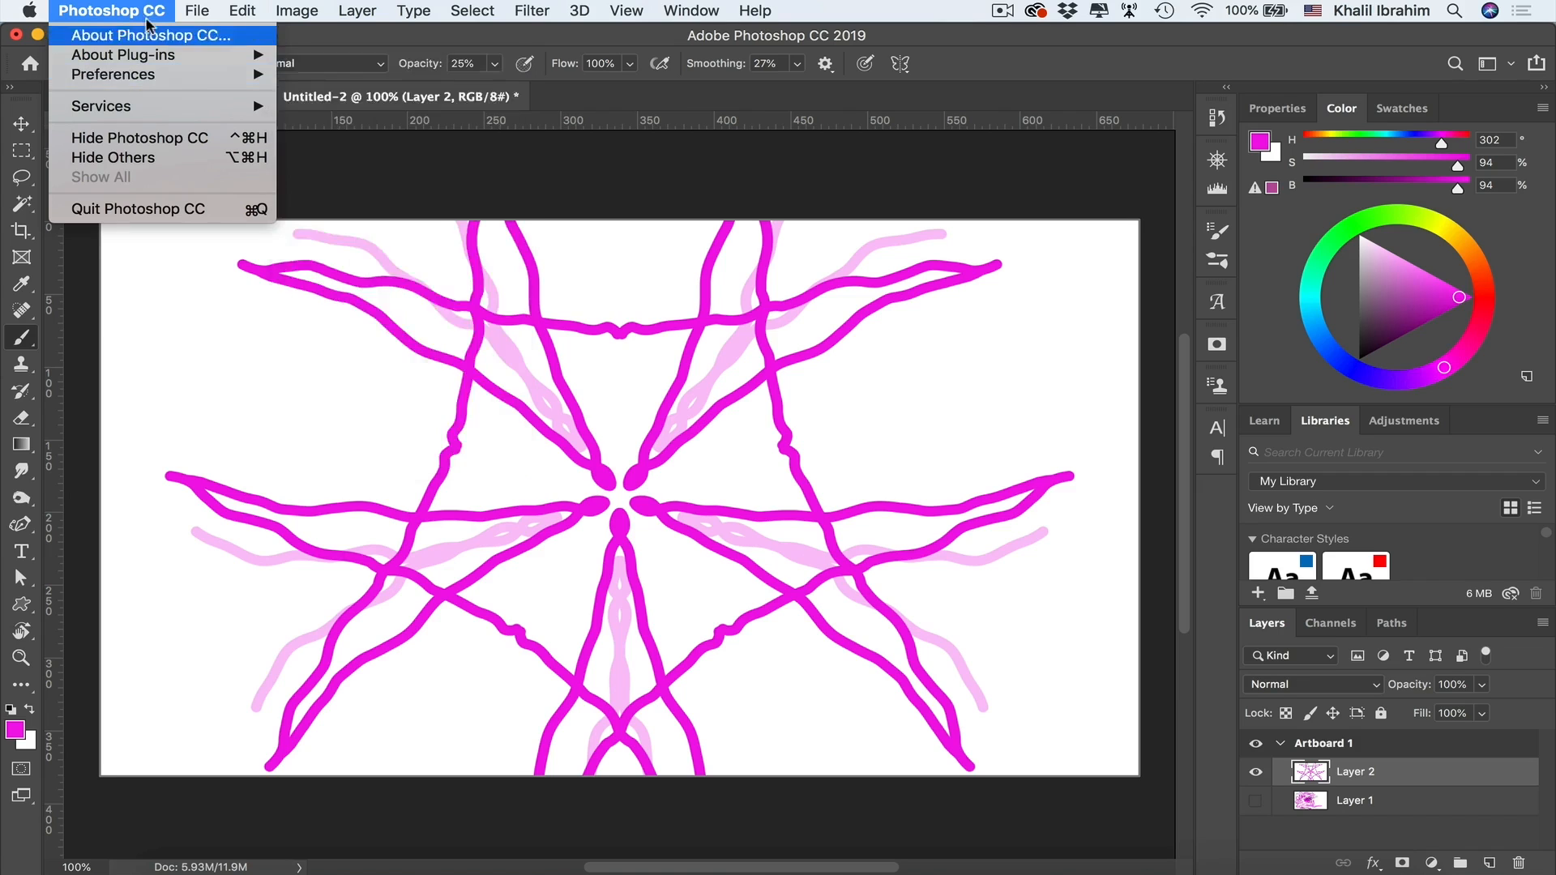
mouse_move(224, 17)
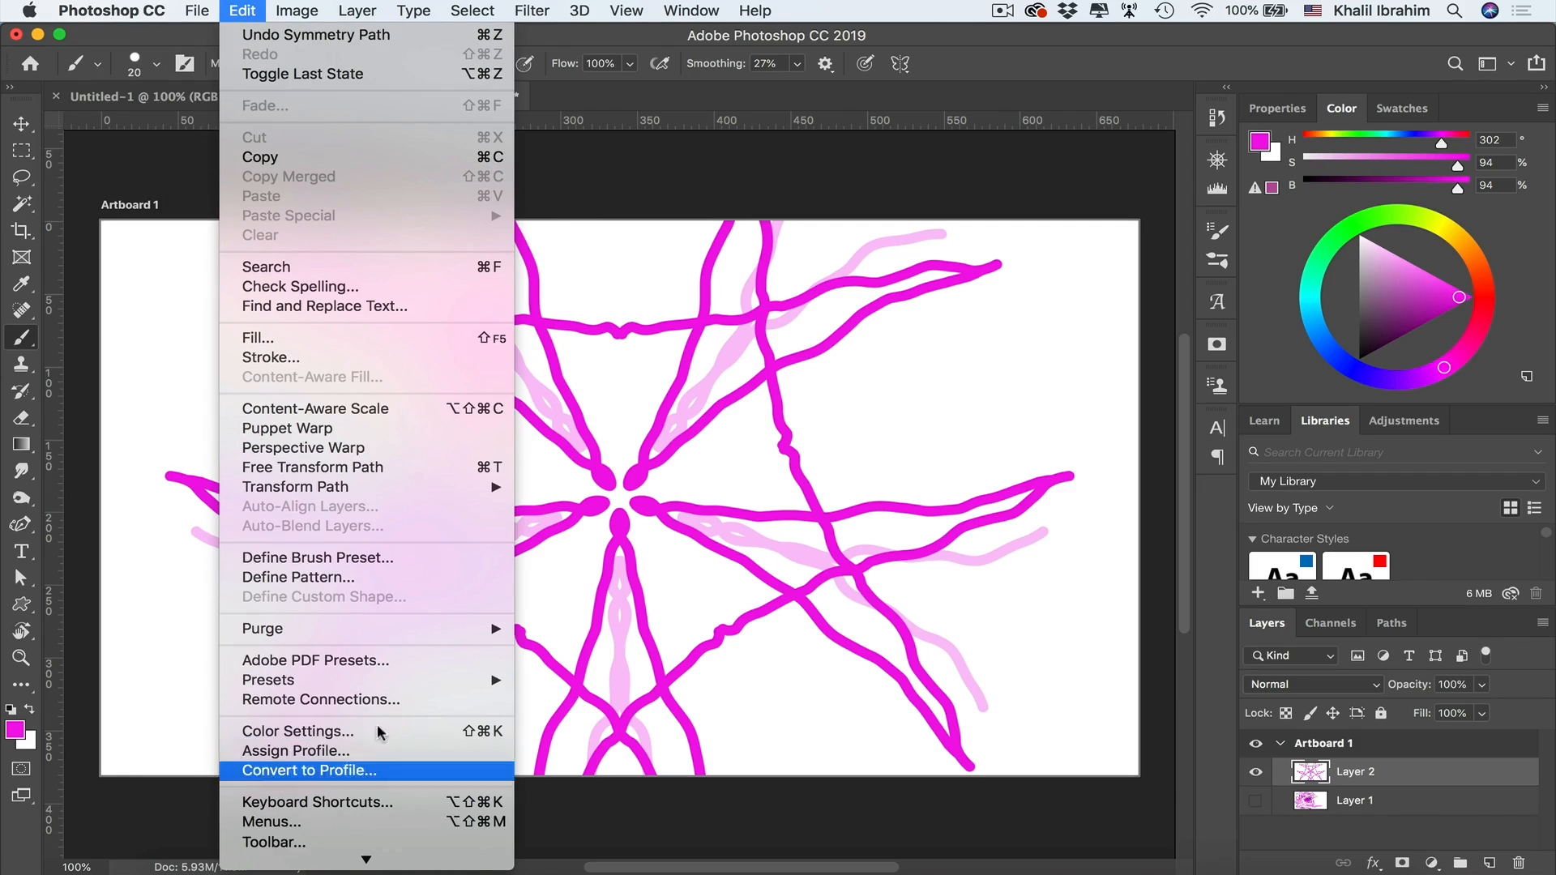
mouse_move(71, 15)
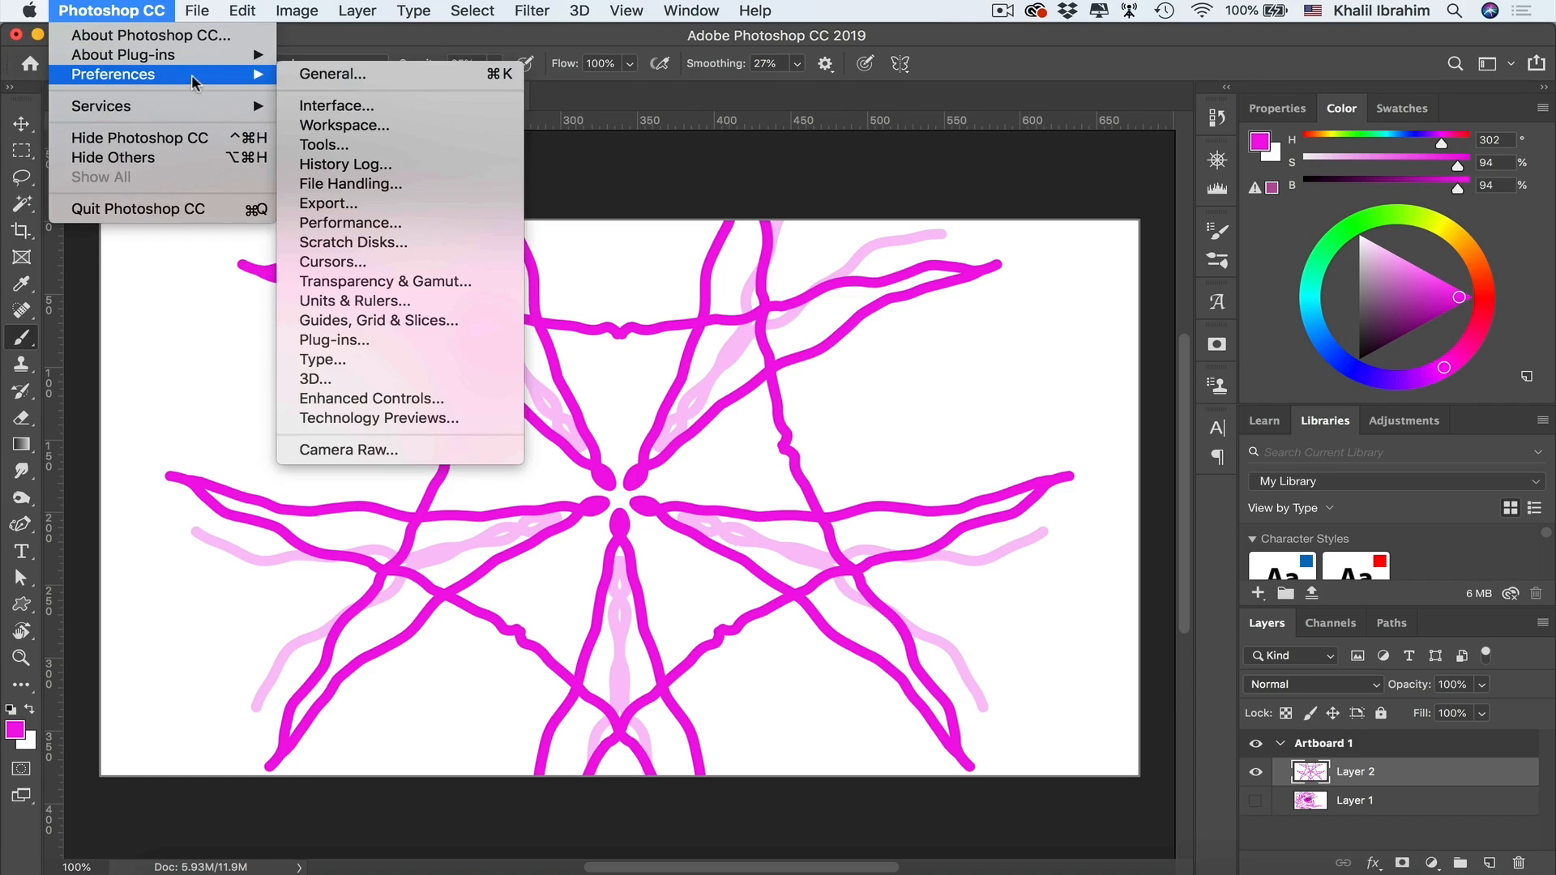
click(354, 262)
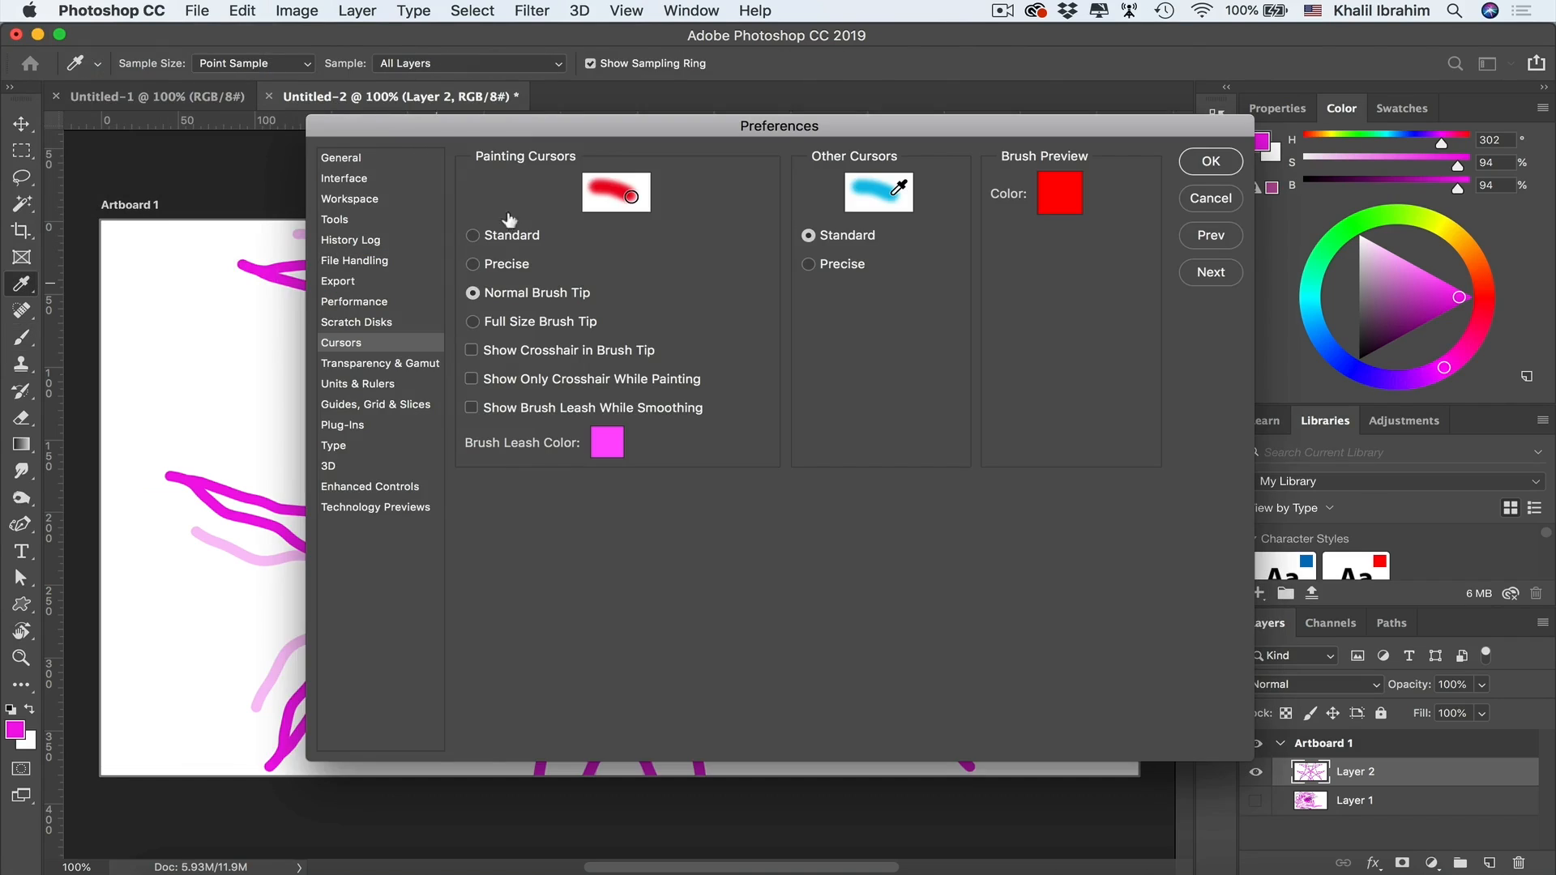
click(473, 237)
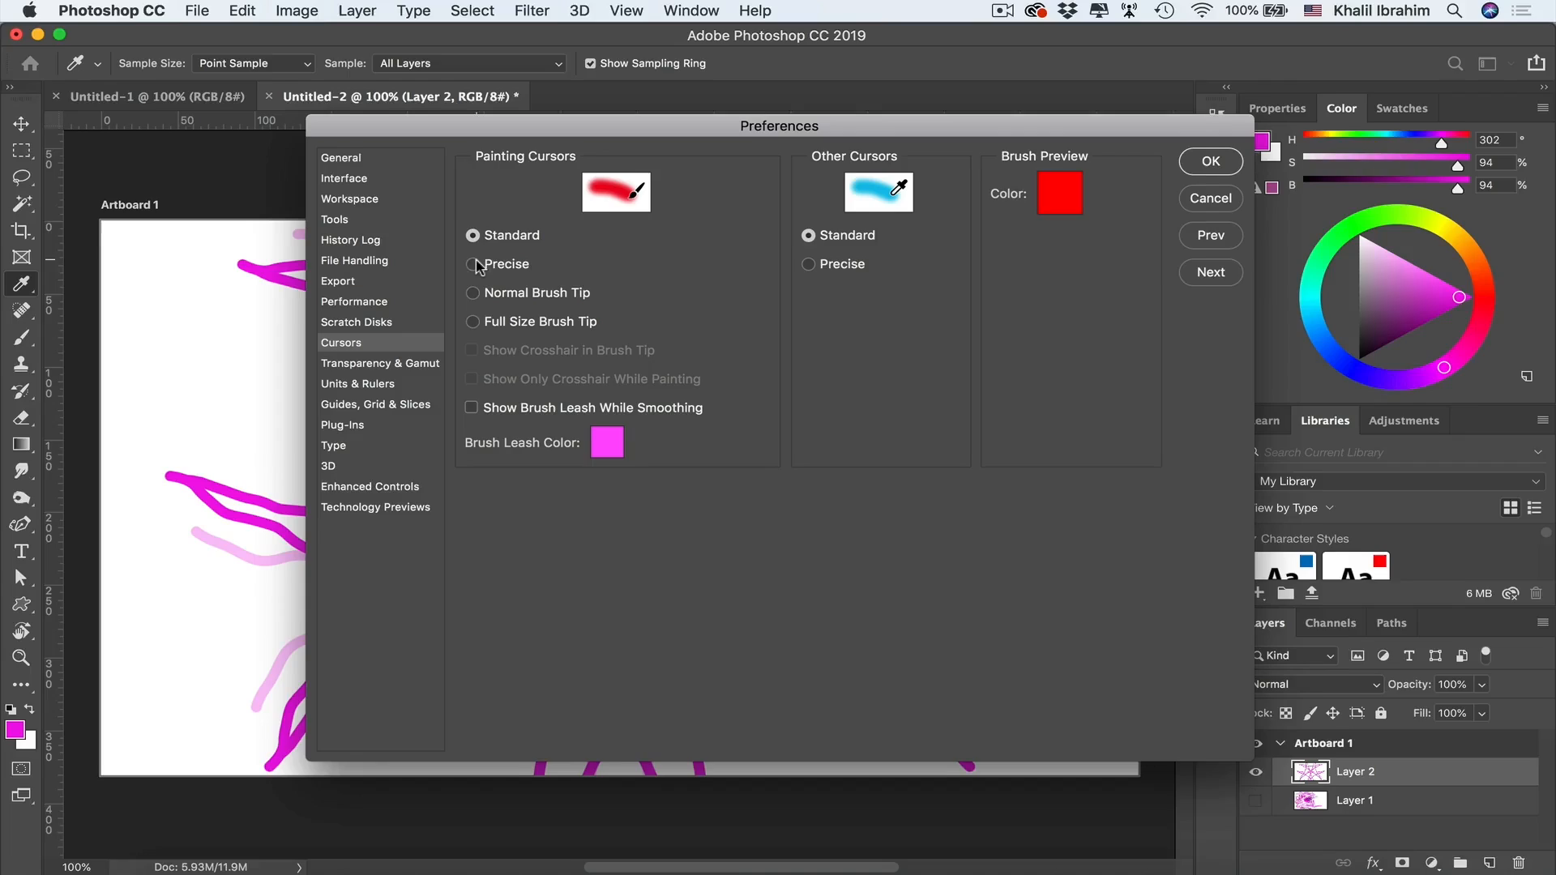
click(475, 265)
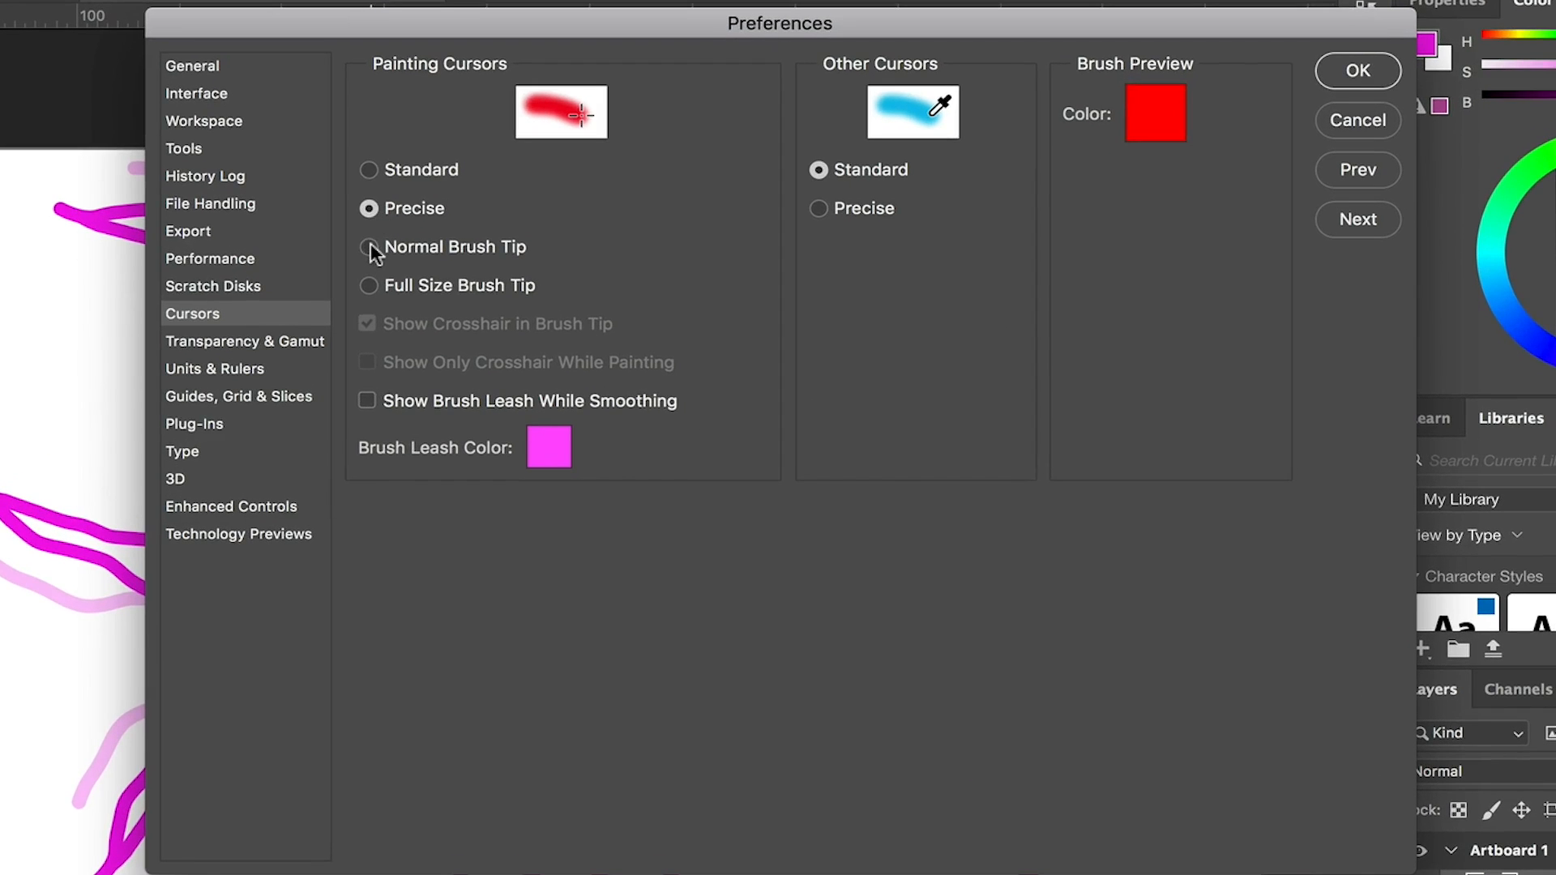
click(370, 247)
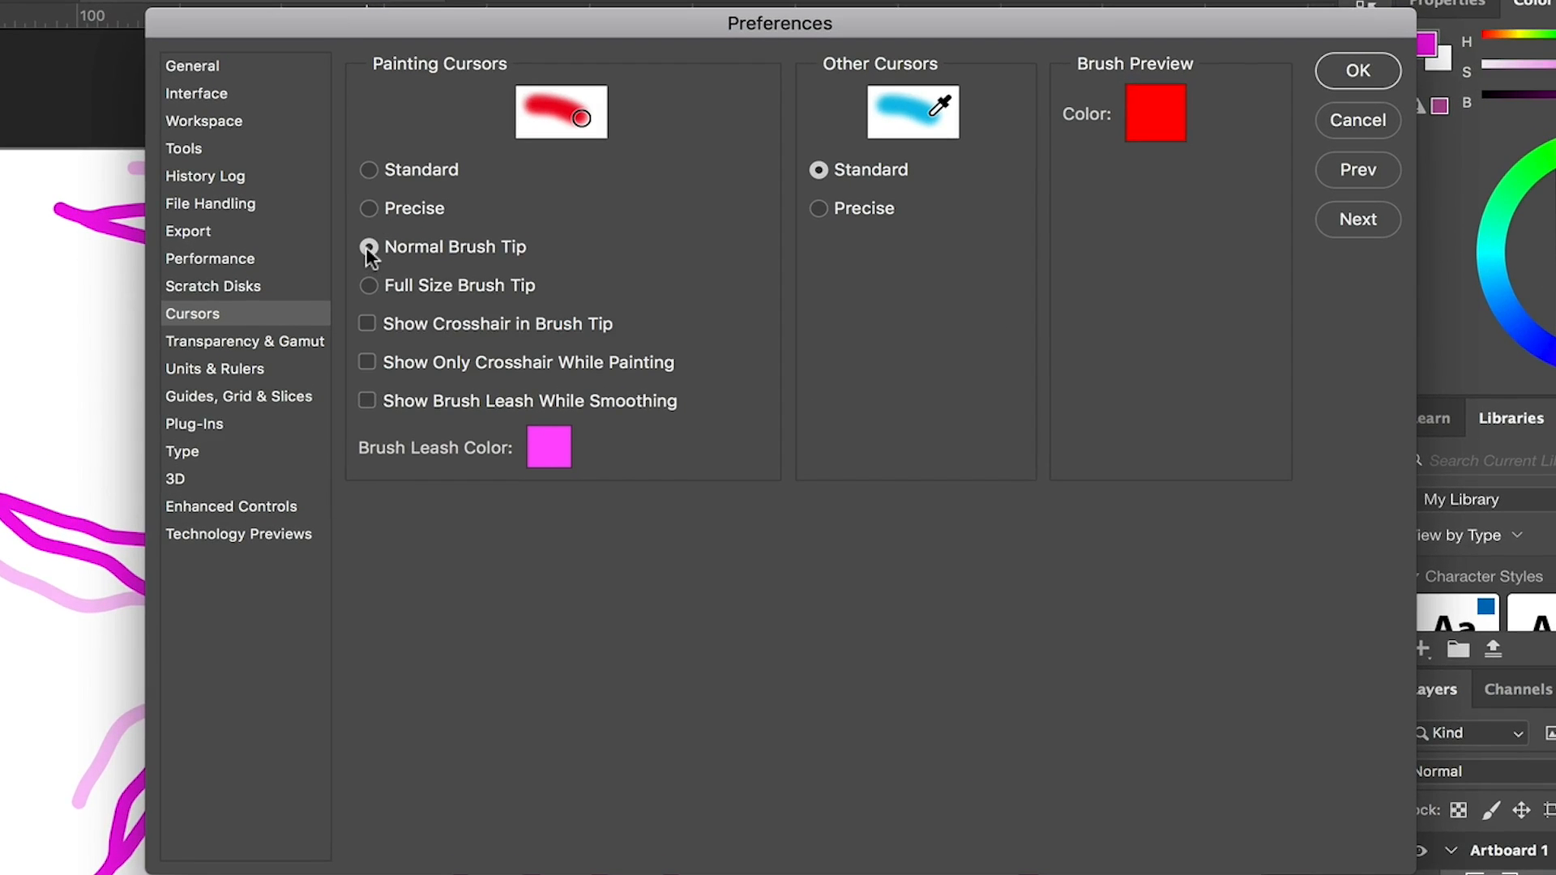
click(370, 285)
click(370, 247)
click(1347, 73)
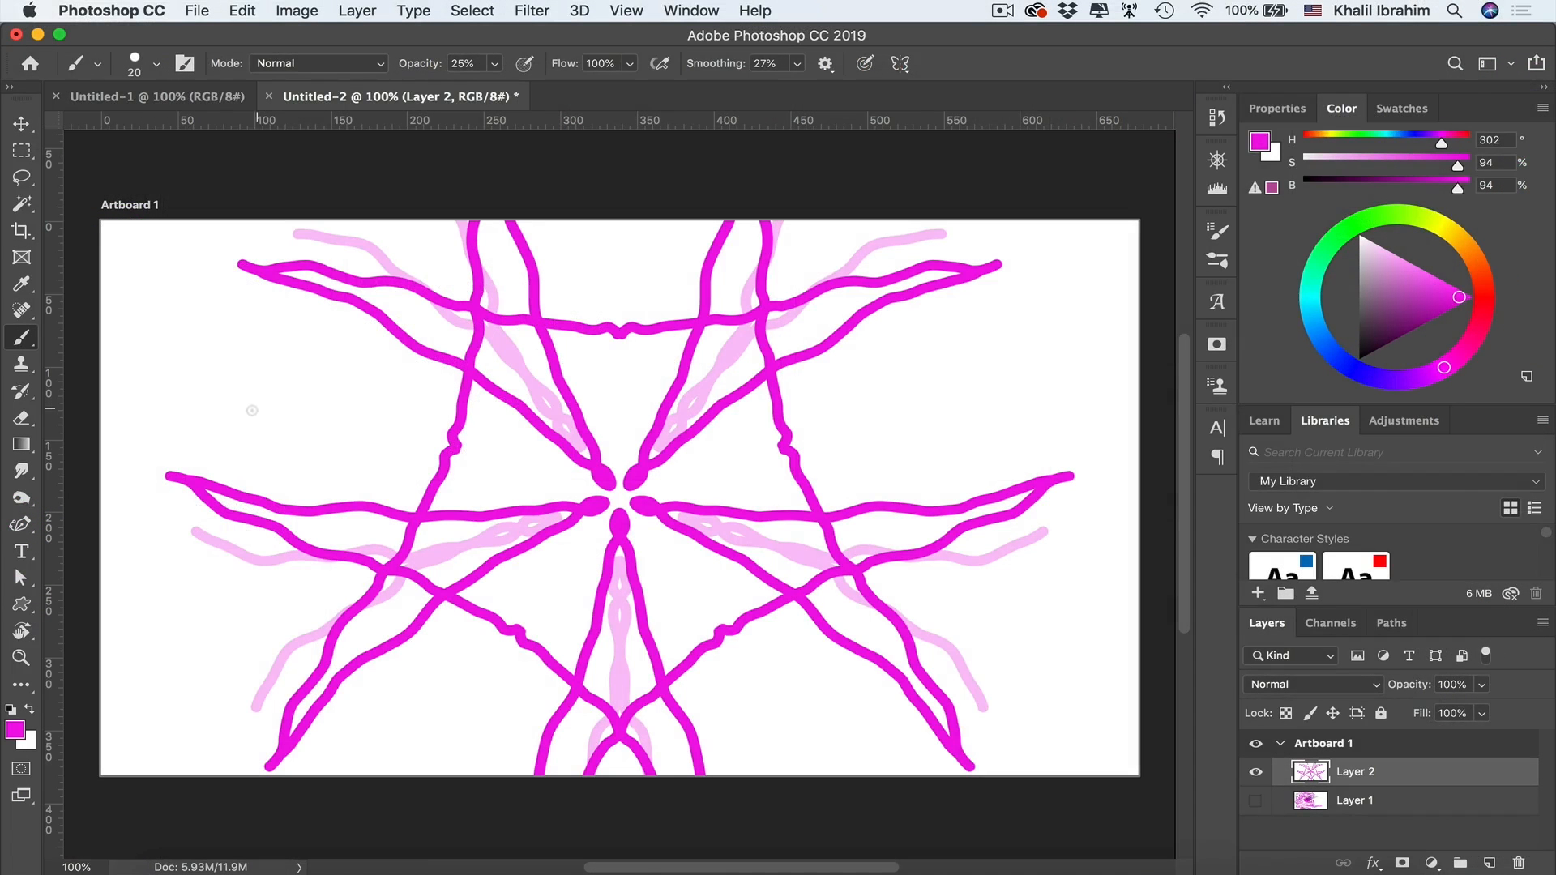
Enlarge the brush to 100 px and paint a translucent diagonal stroke in the blank area at the artboard's upper left.
key(bracketright)
key(bracketright)
key(bracketright)
key(bracketright)
key(bracketright)
key(bracketright)
key(bracketright)
key(bracketright)
key(shift)
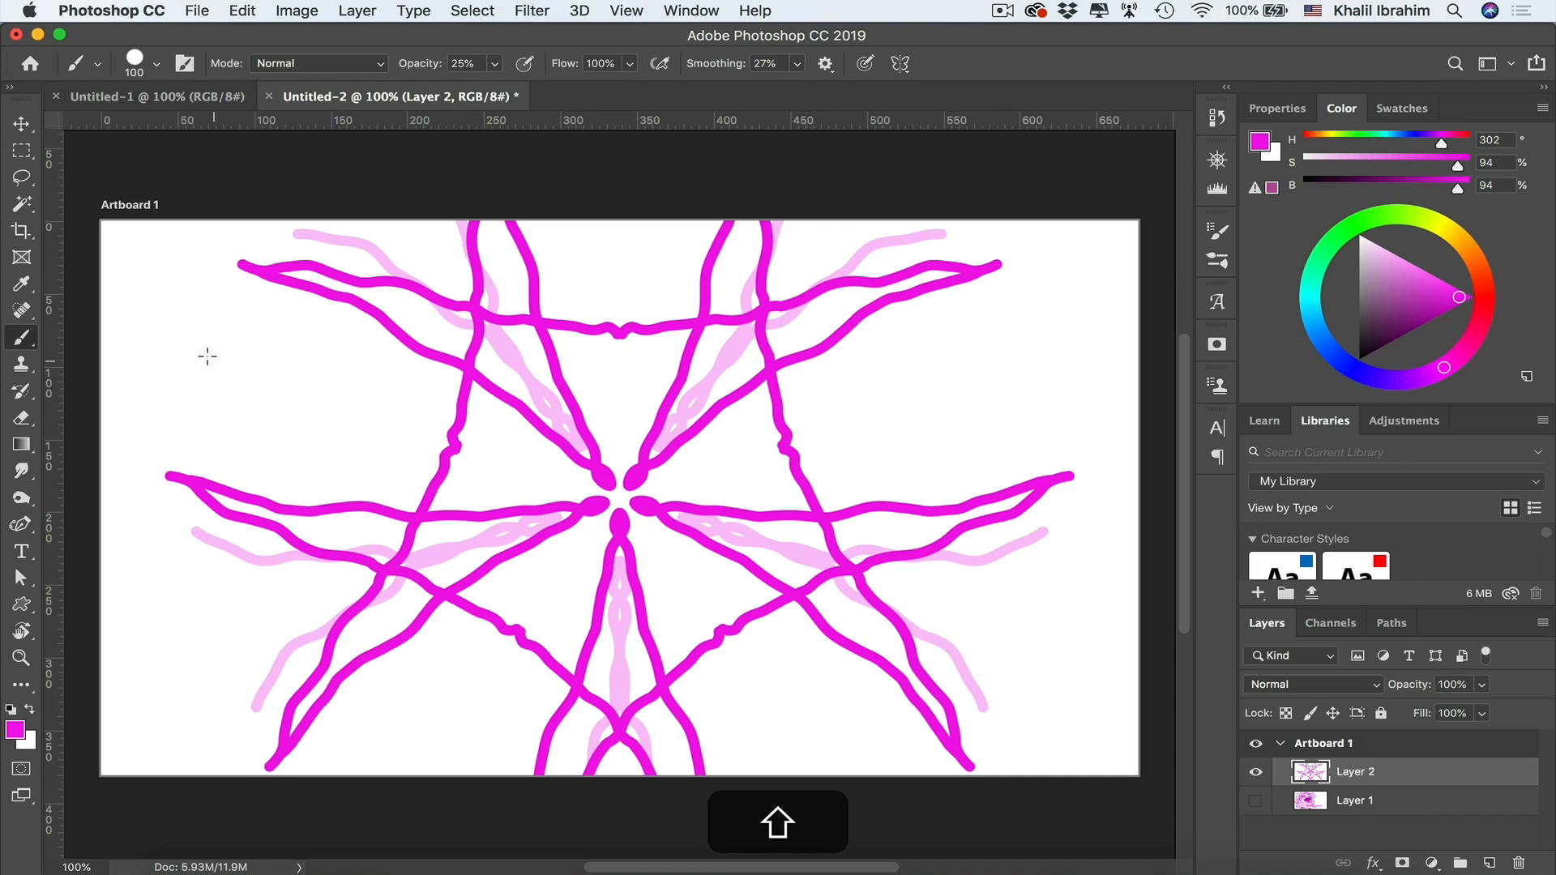
mouse_move(190, 333)
mouse_down()
mouse_move(227, 360)
mouse_move(237, 376)
mouse_move(217, 400)
mouse_move(302, 436)
mouse_up()
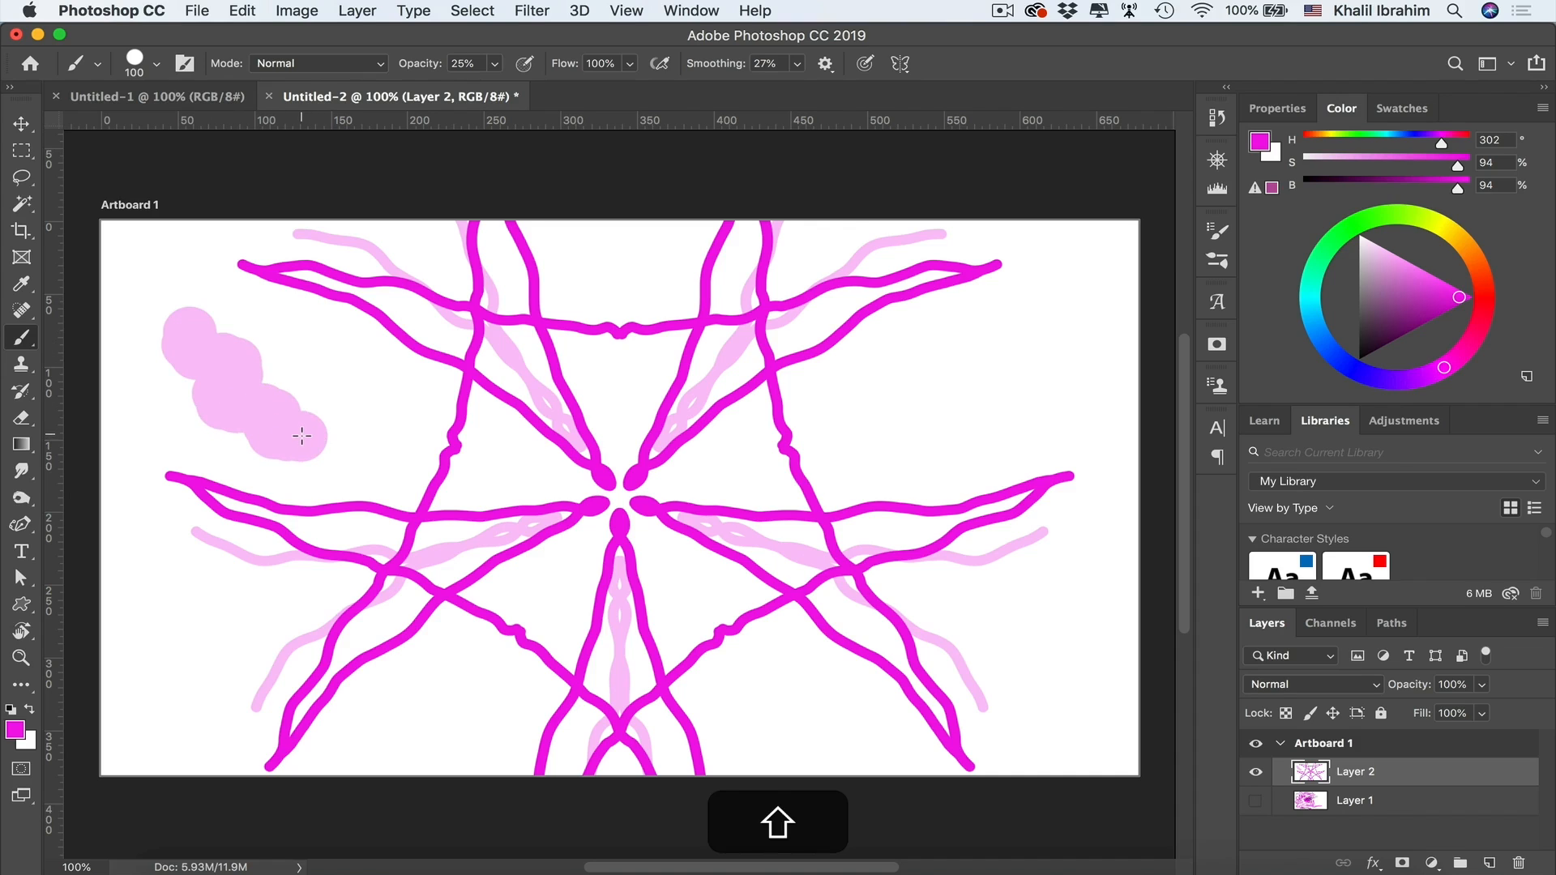